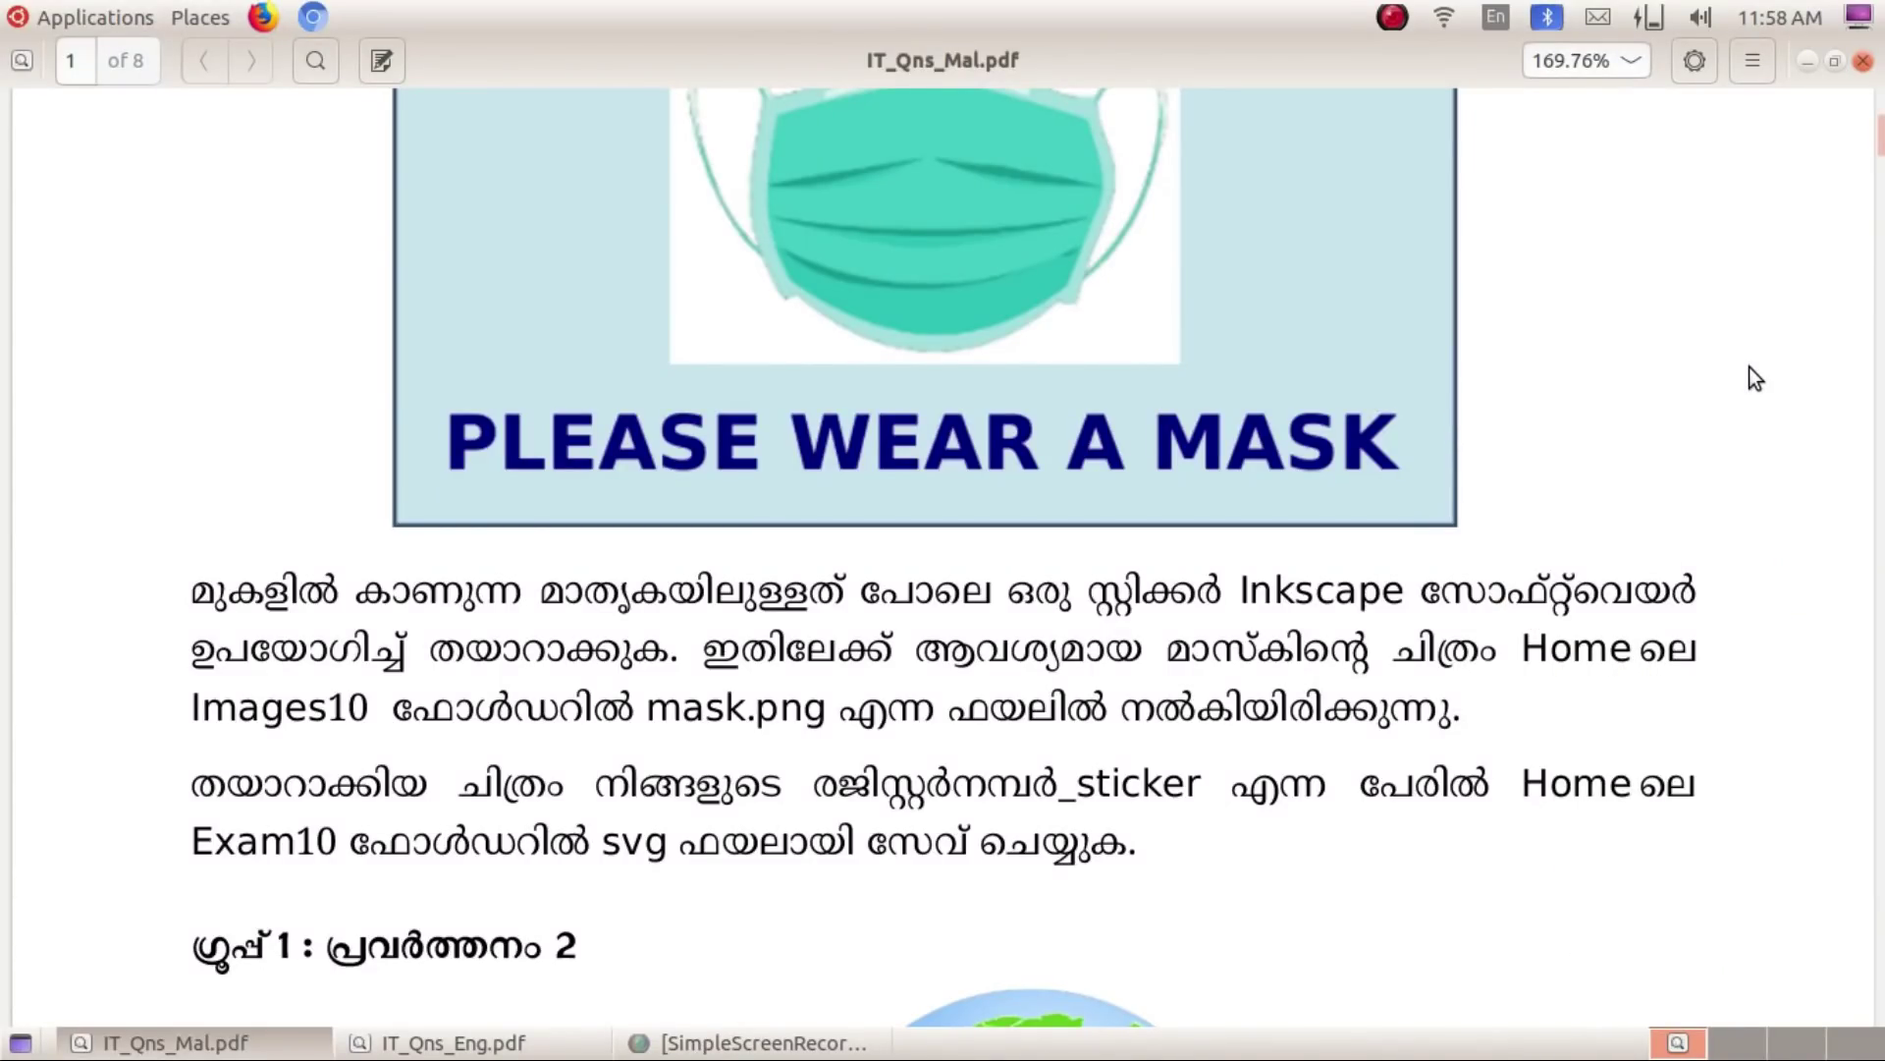
Step: Switch from the question PDF to Inkscape by launching it with a blank document, and close the Fill and Stroke dialog
{"action": "left_click_drag", "start_coordinate": [1224, 581], "coordinate": [1392, 582]}
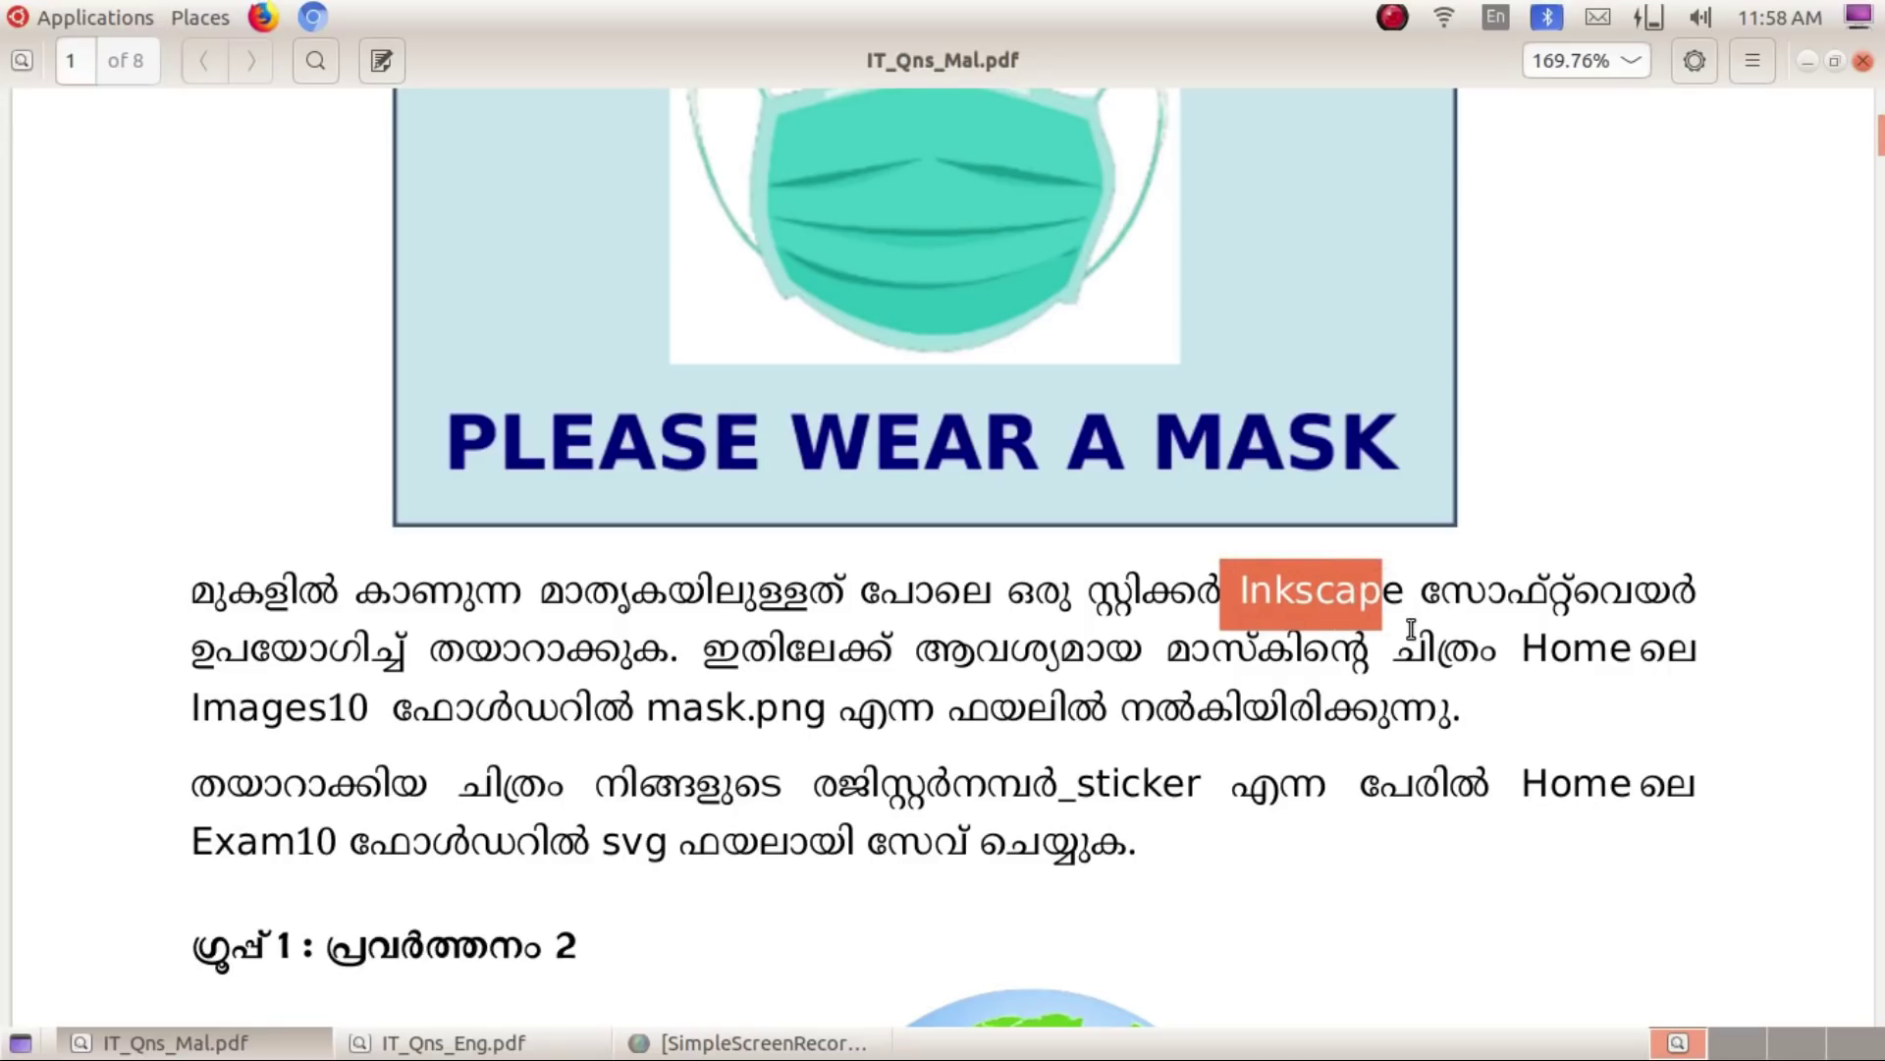
{"action": "left_click", "coordinate": [1412, 632]}
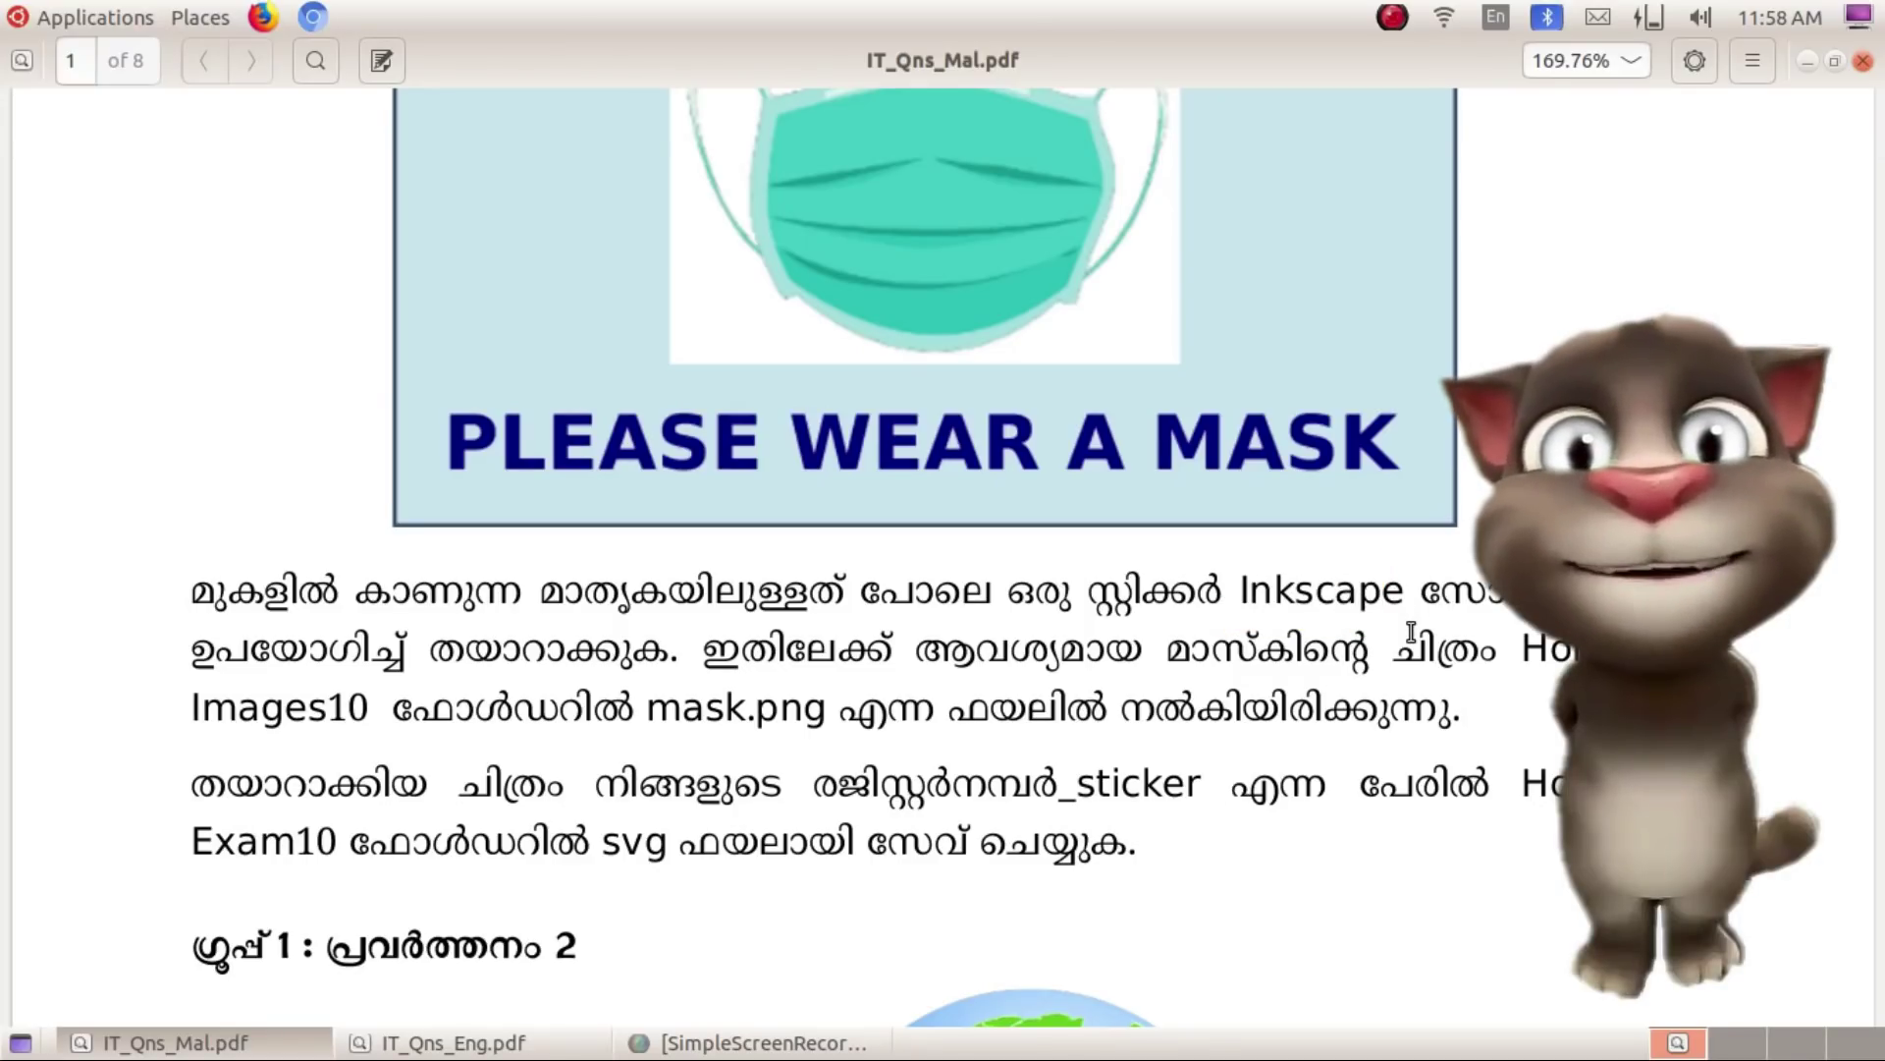
{"action": "left_click", "coordinate": [75, 12]}
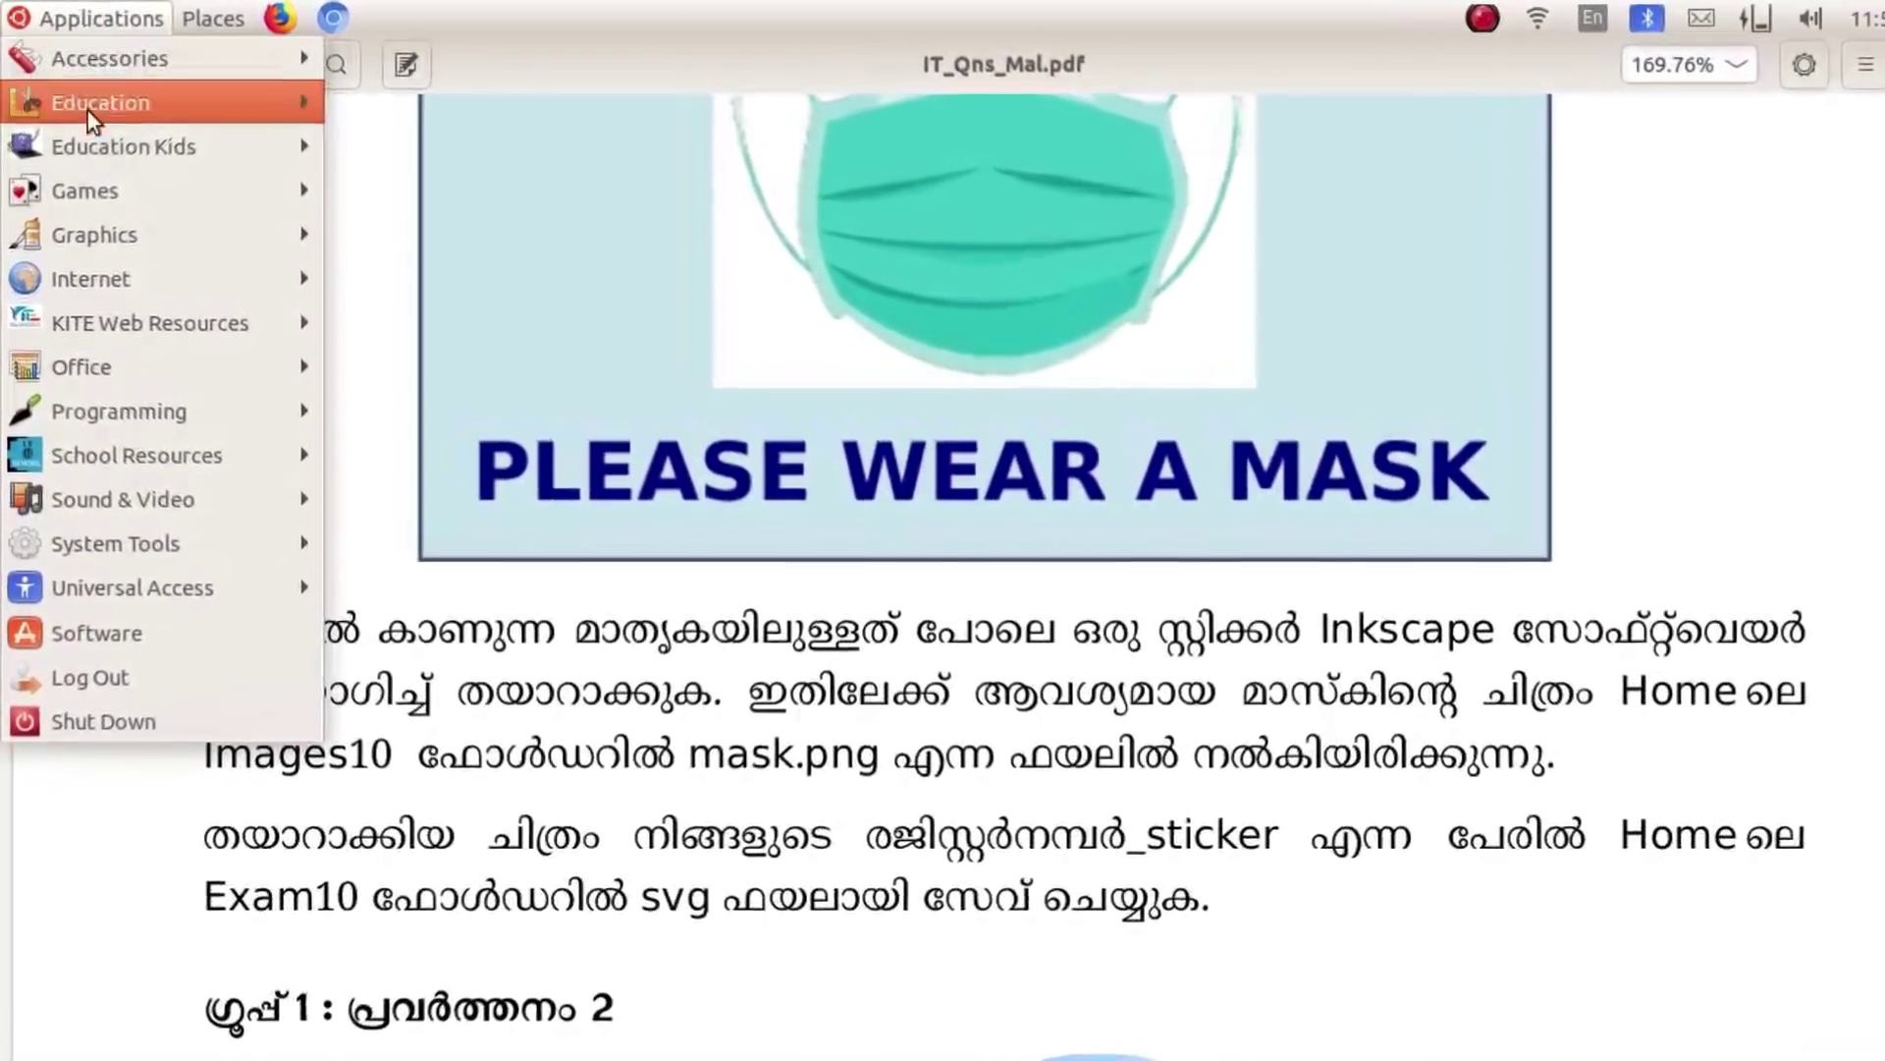
{"action": "mouse_move", "coordinate": [123, 218]}
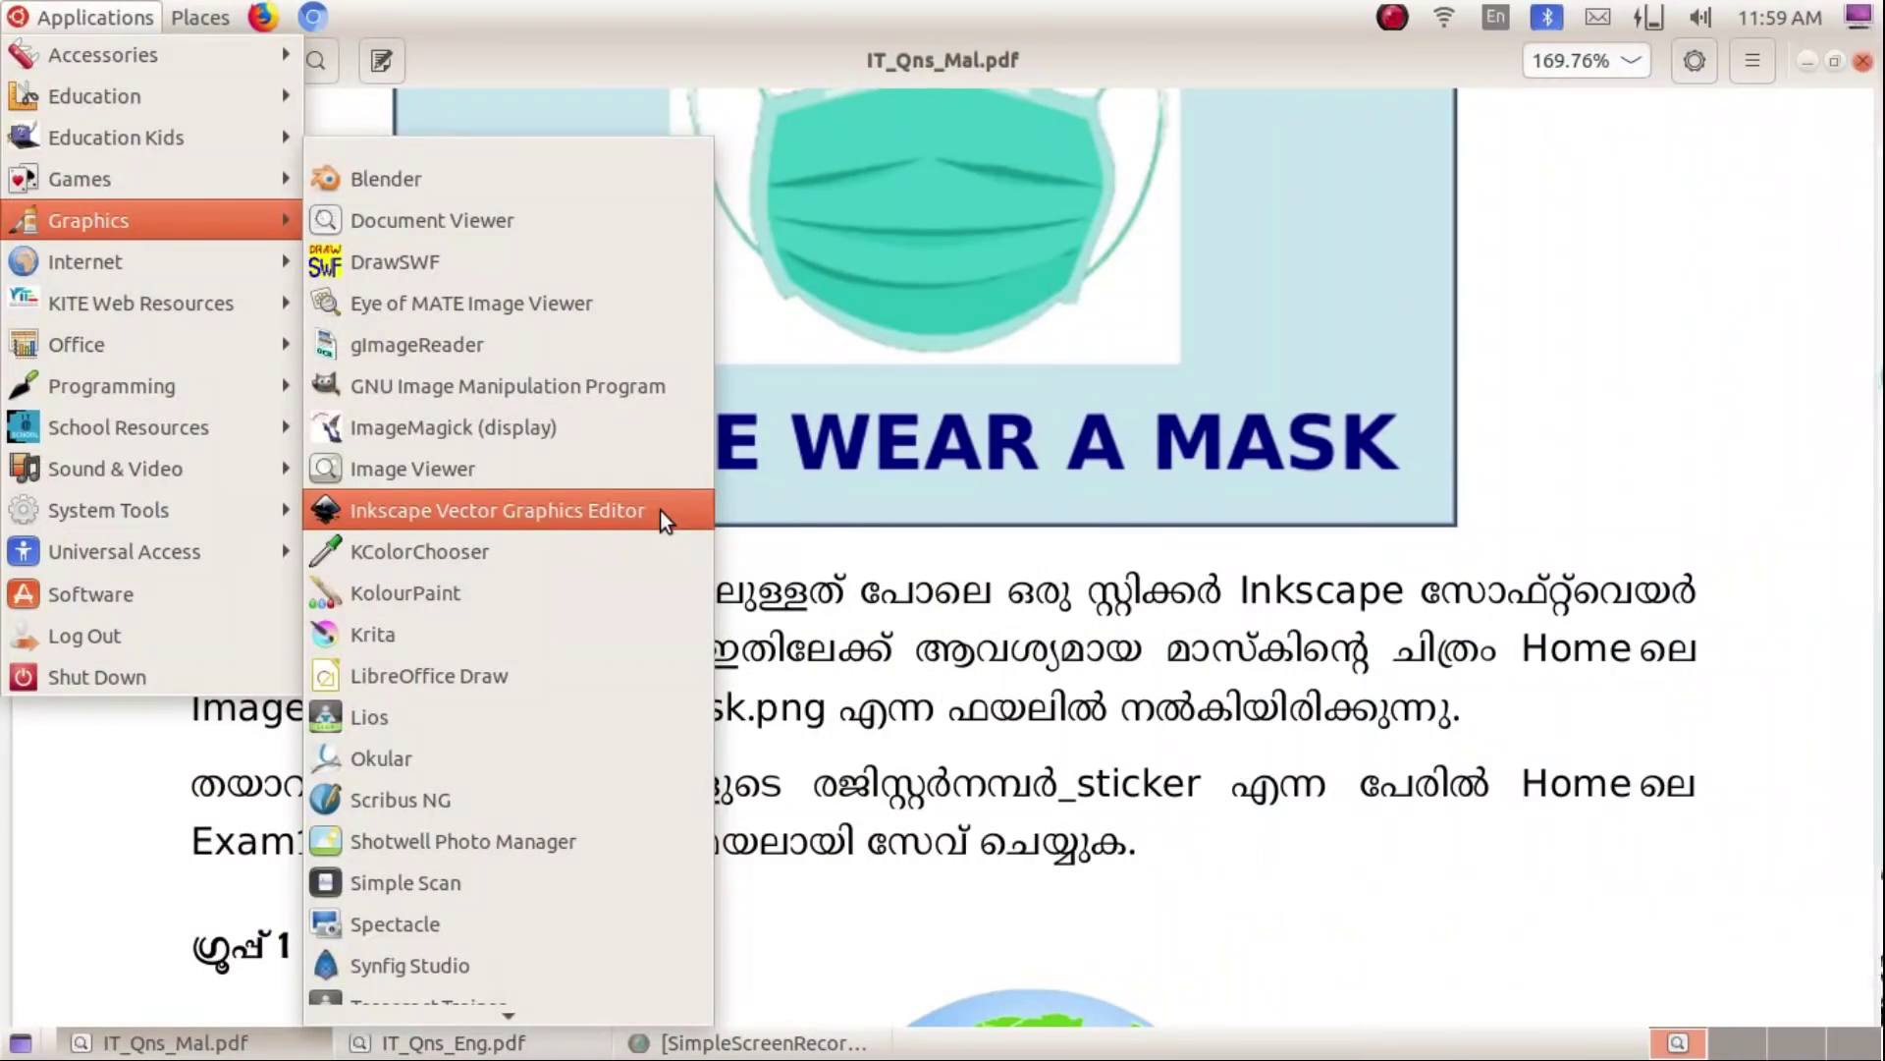
{"action": "left_click", "coordinate": [705, 736]}
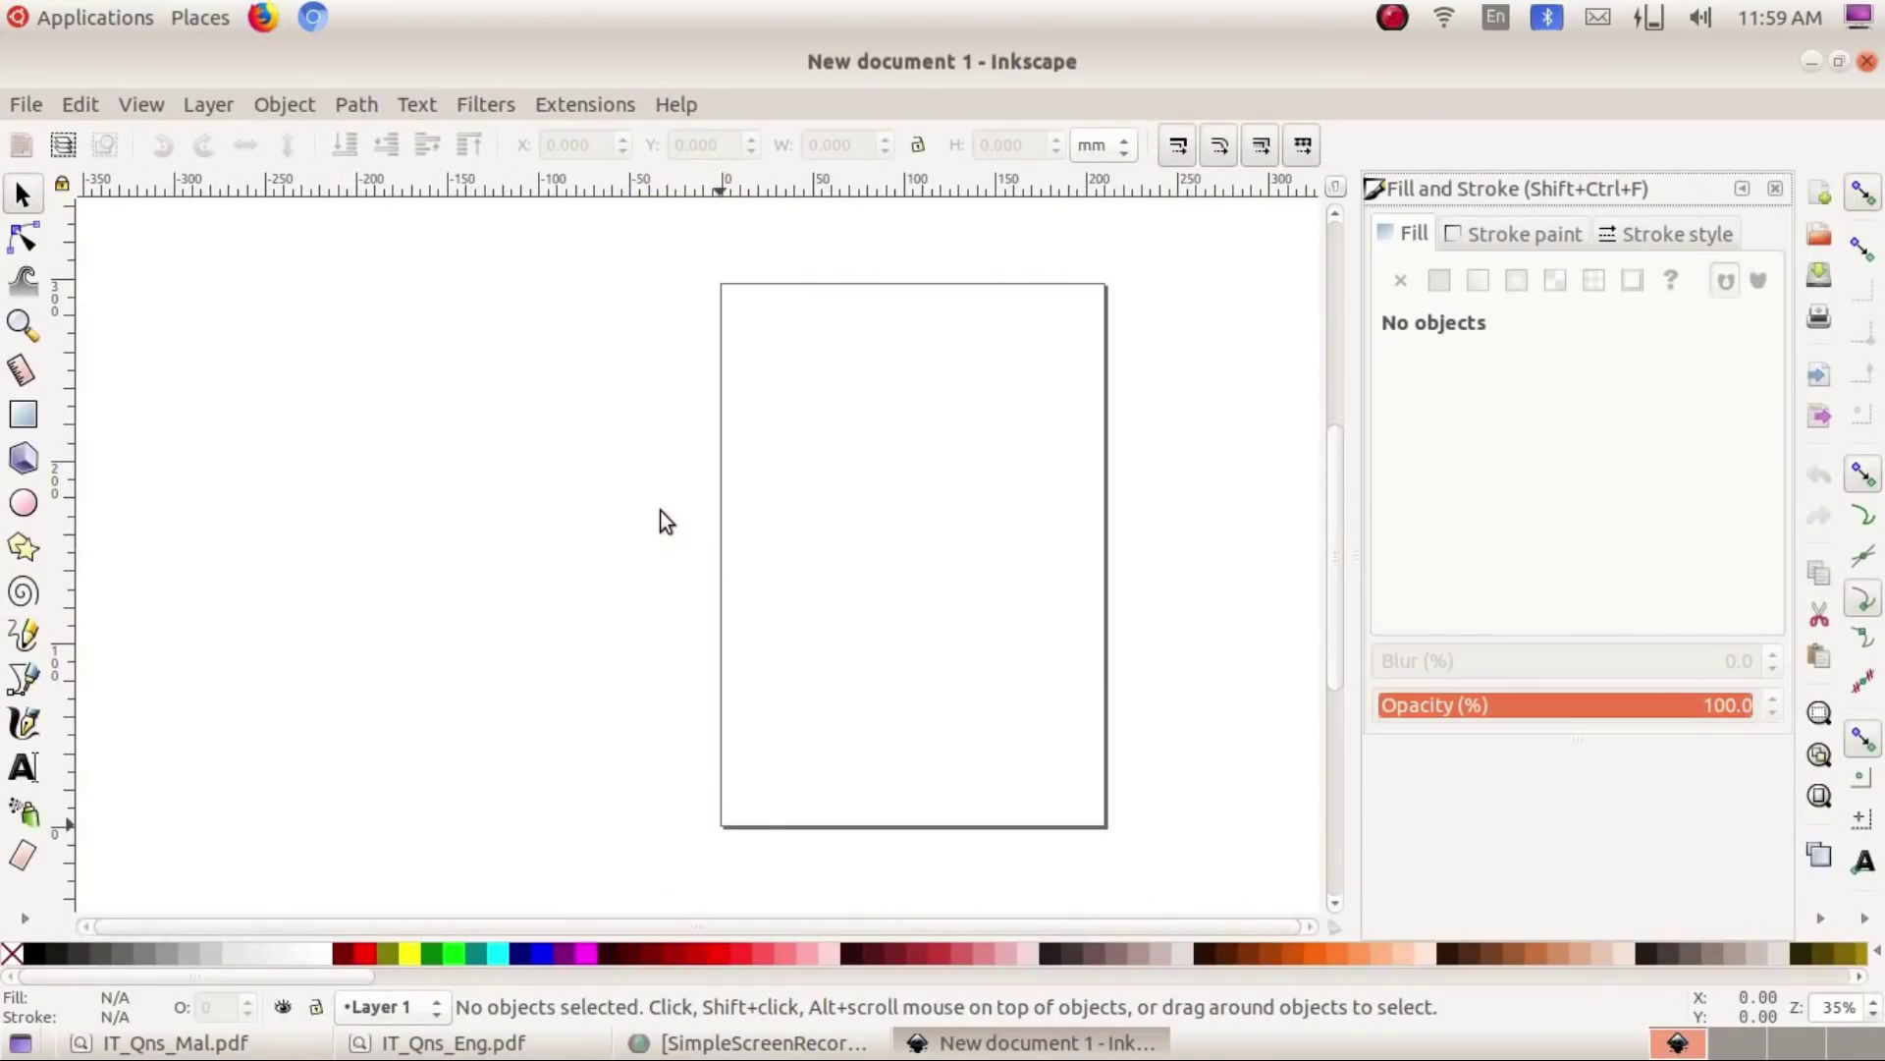
{"action": "left_click", "coordinate": [1776, 188]}
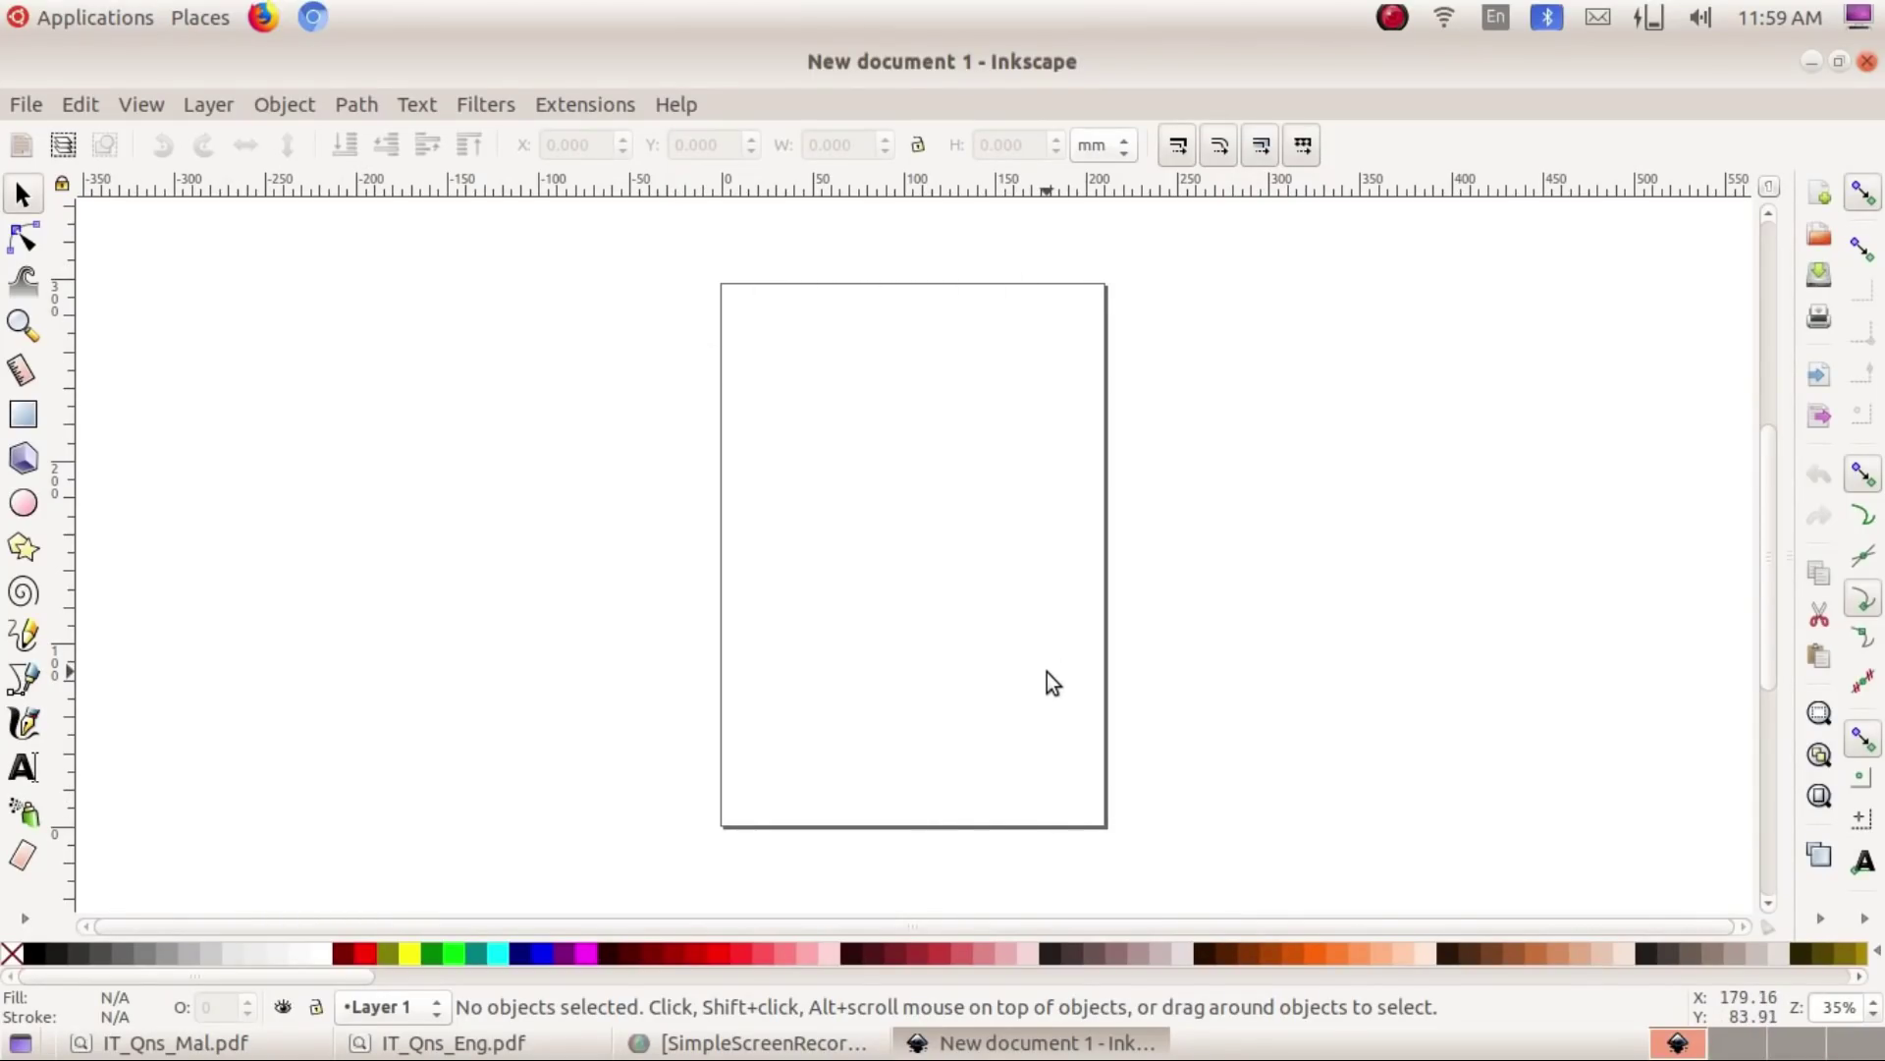
Step: Check the sample sticker in IT_Qns_Eng.pdf, and turn off the page border in the new document's properties
{"action": "left_click", "coordinate": [452, 1043]}
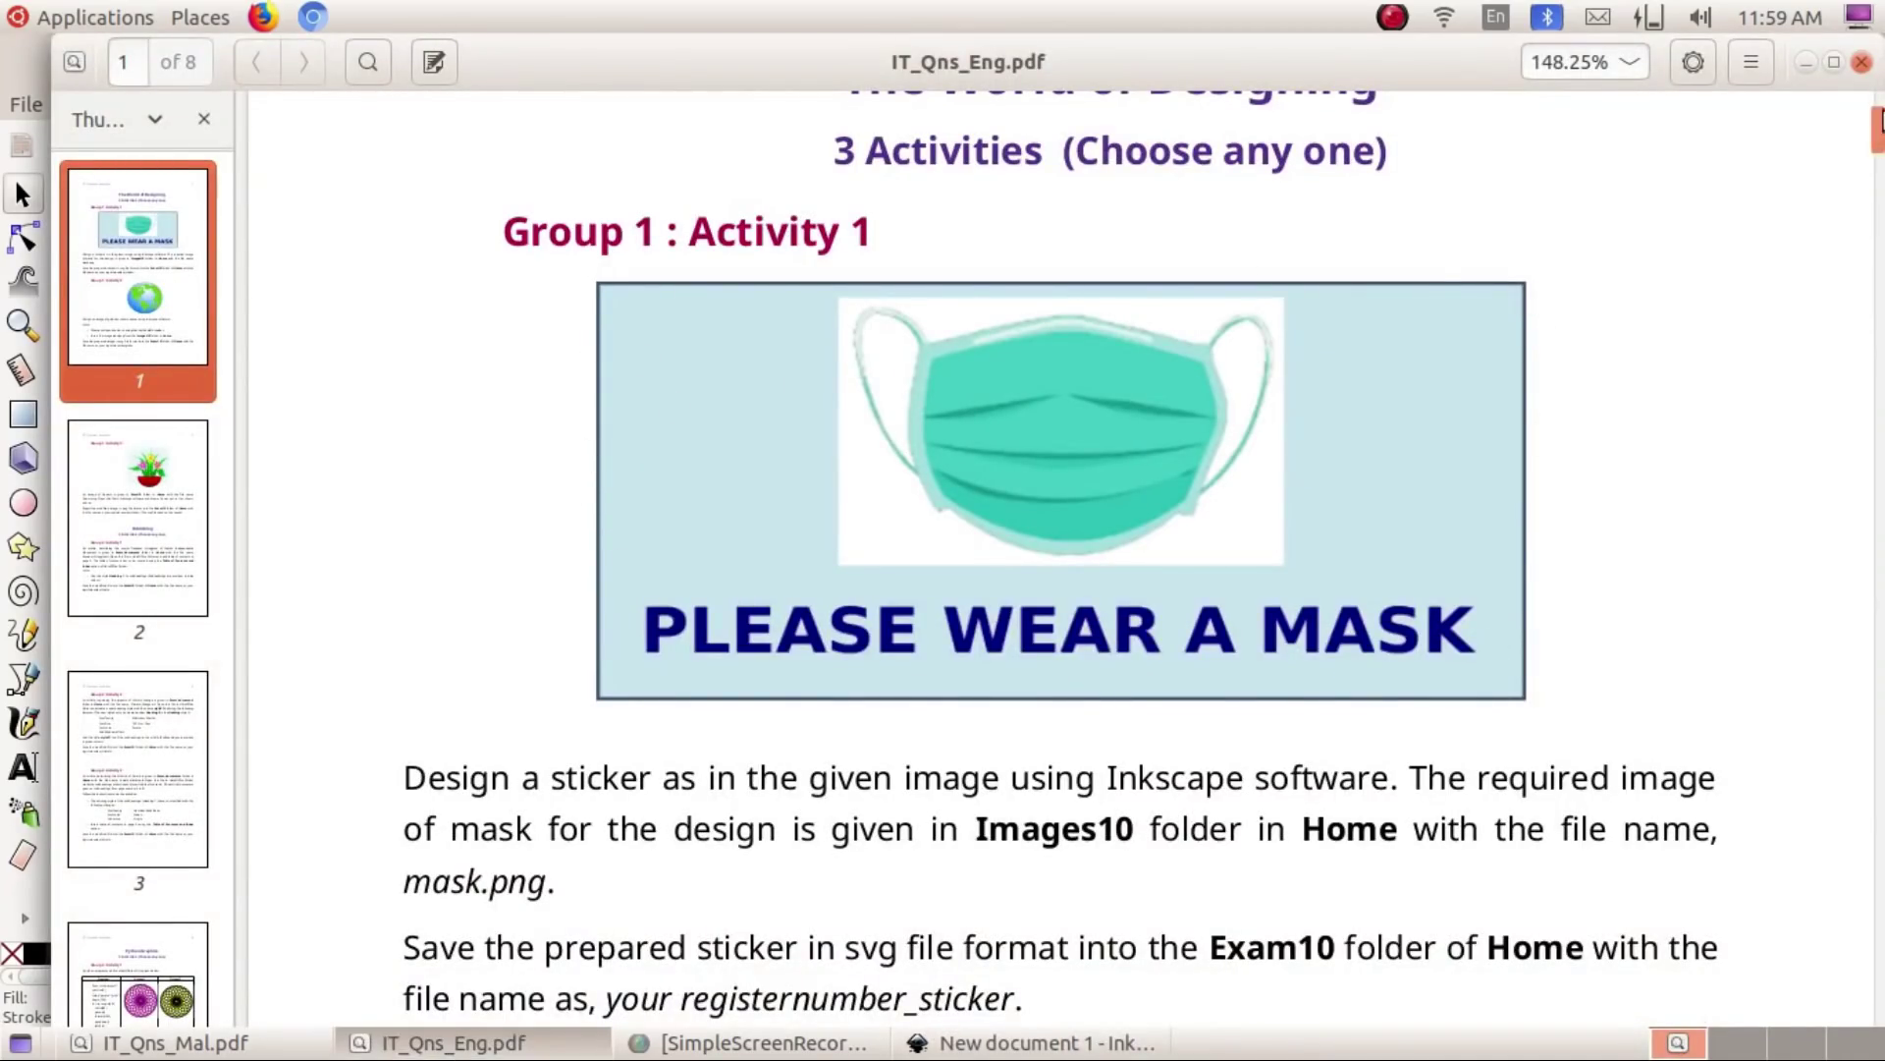
{"action": "left_click", "coordinate": [1803, 62]}
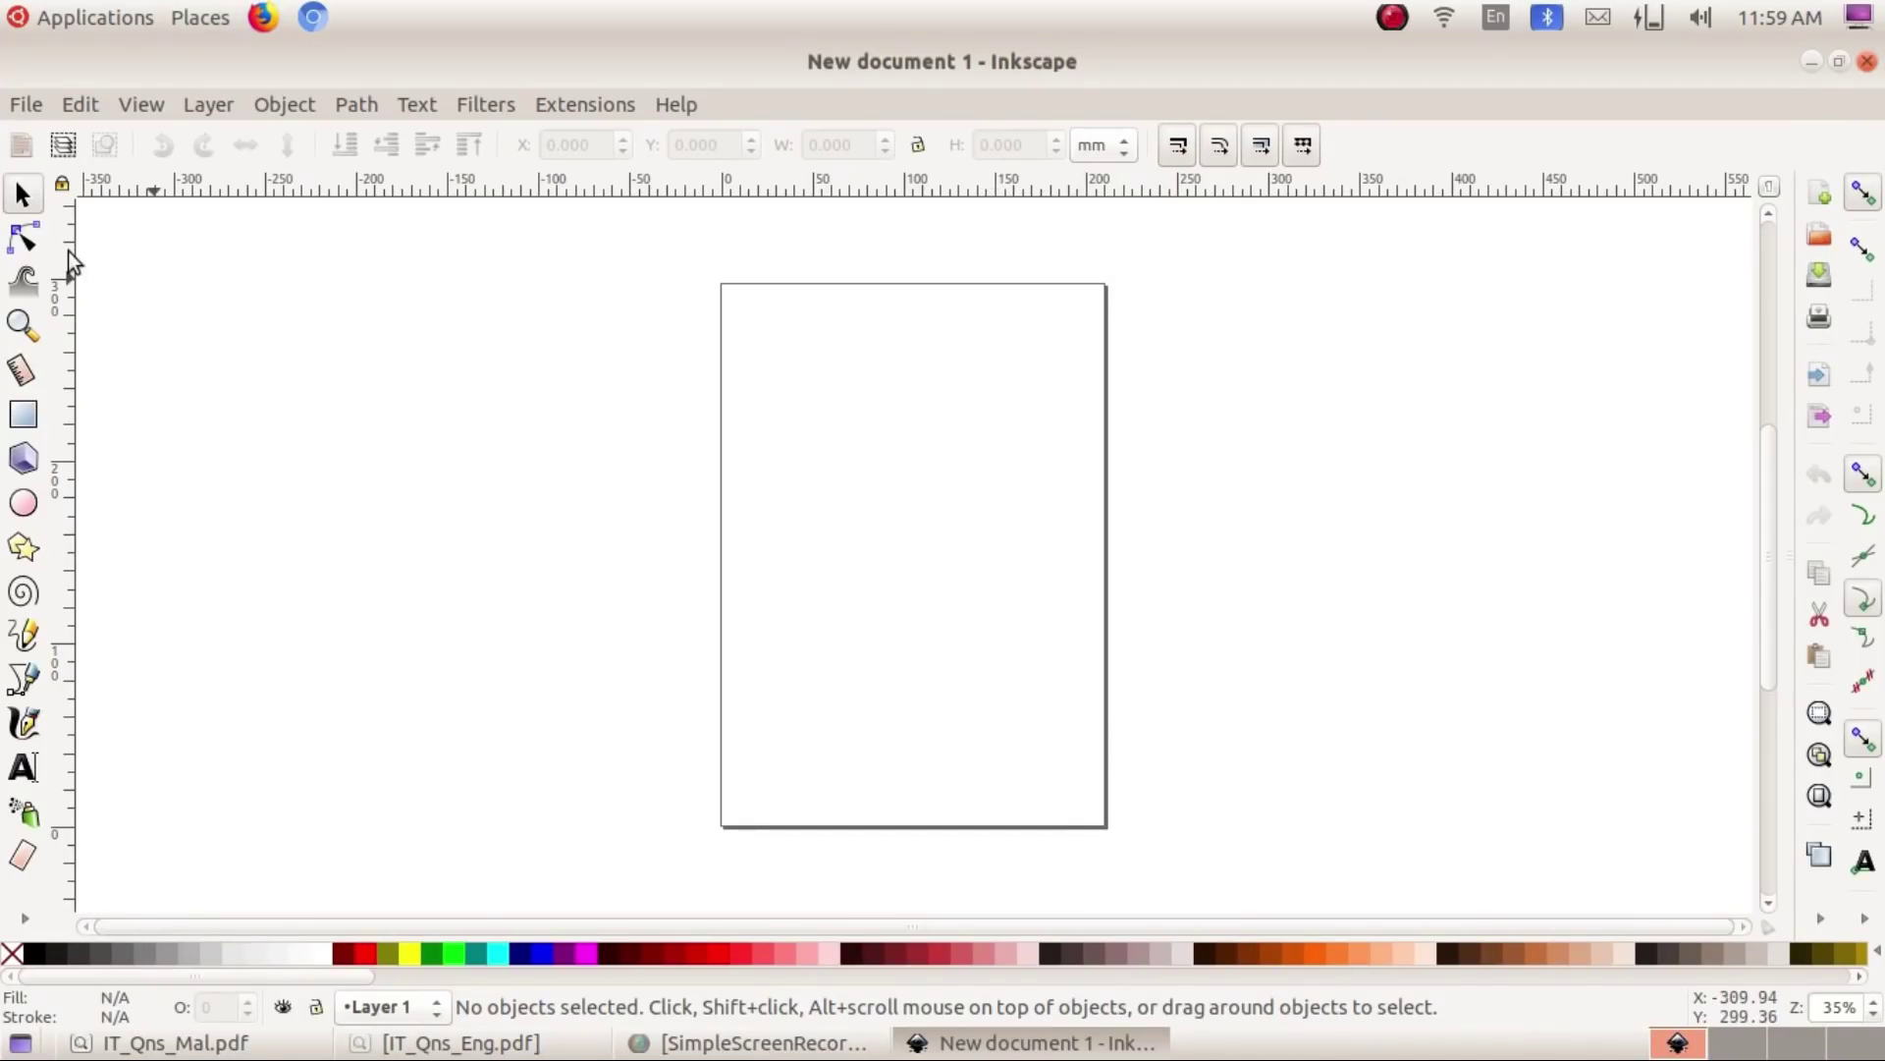
{"action": "left_click", "coordinate": [24, 103]}
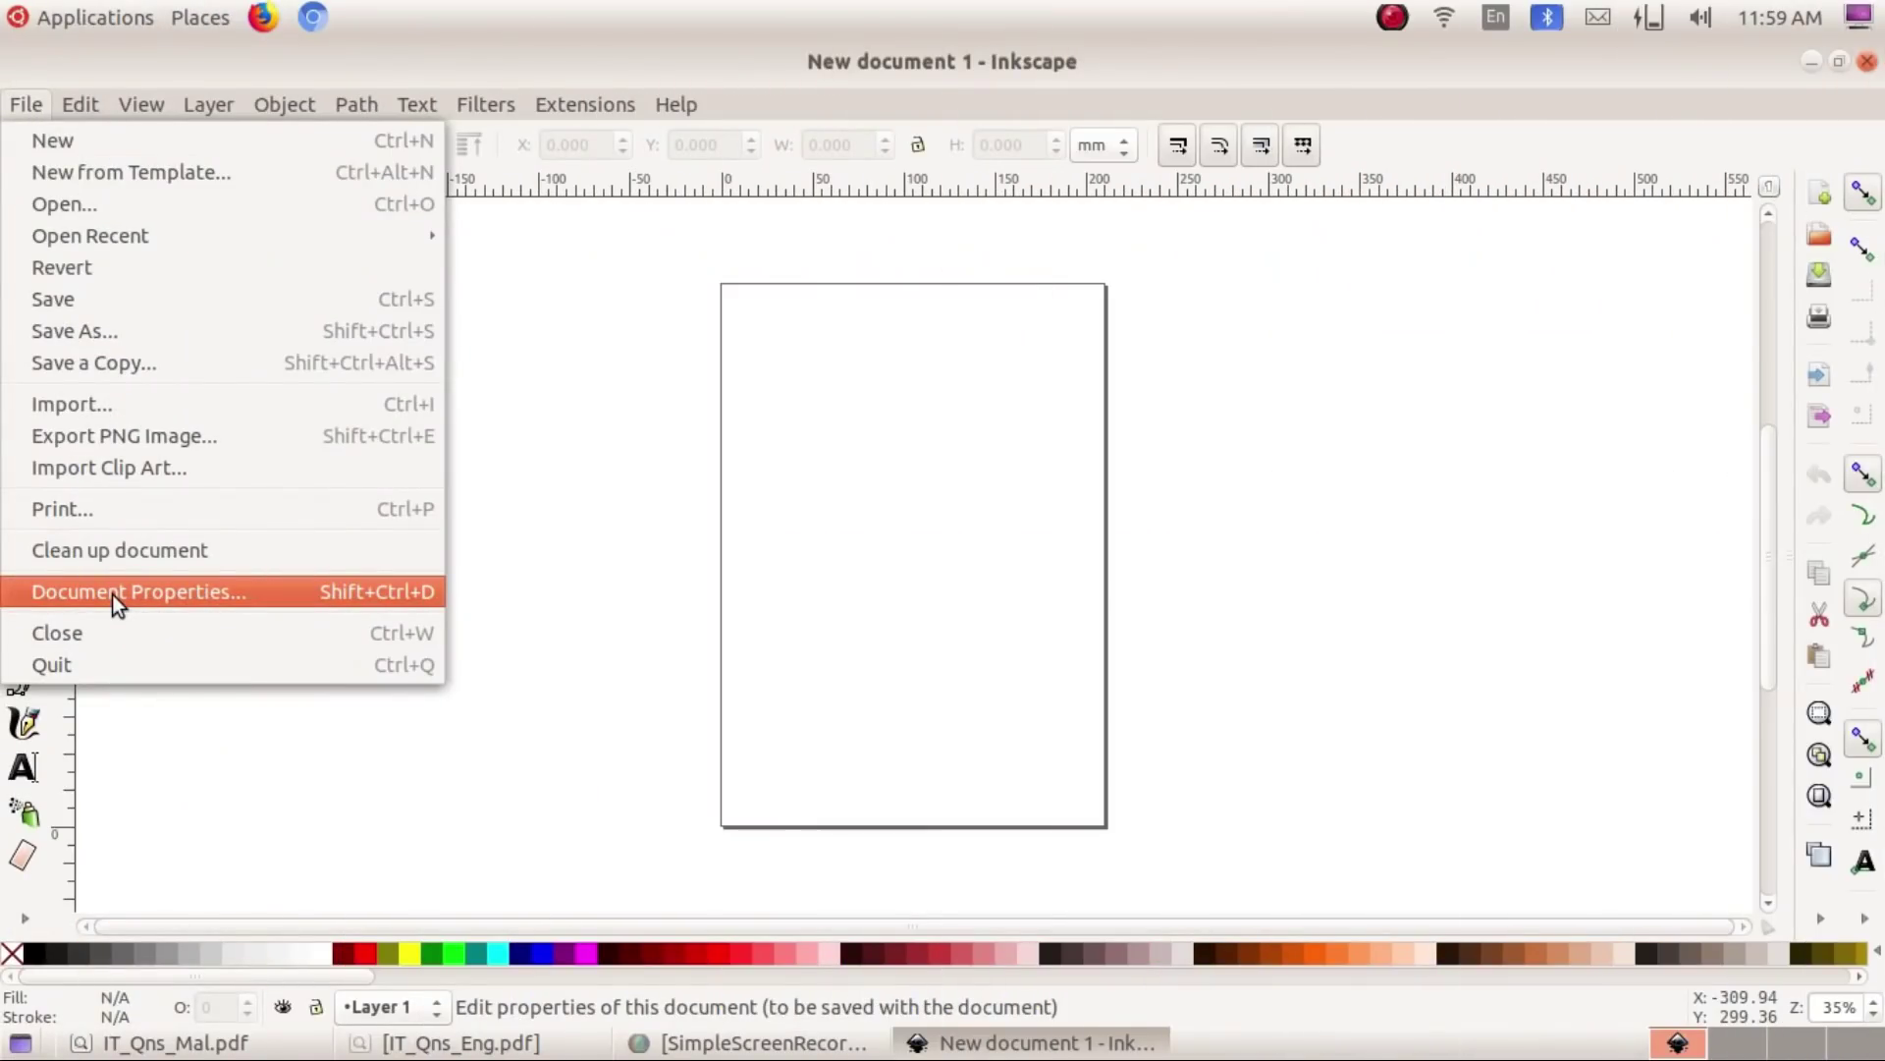
{"action": "left_click", "coordinate": [112, 593]}
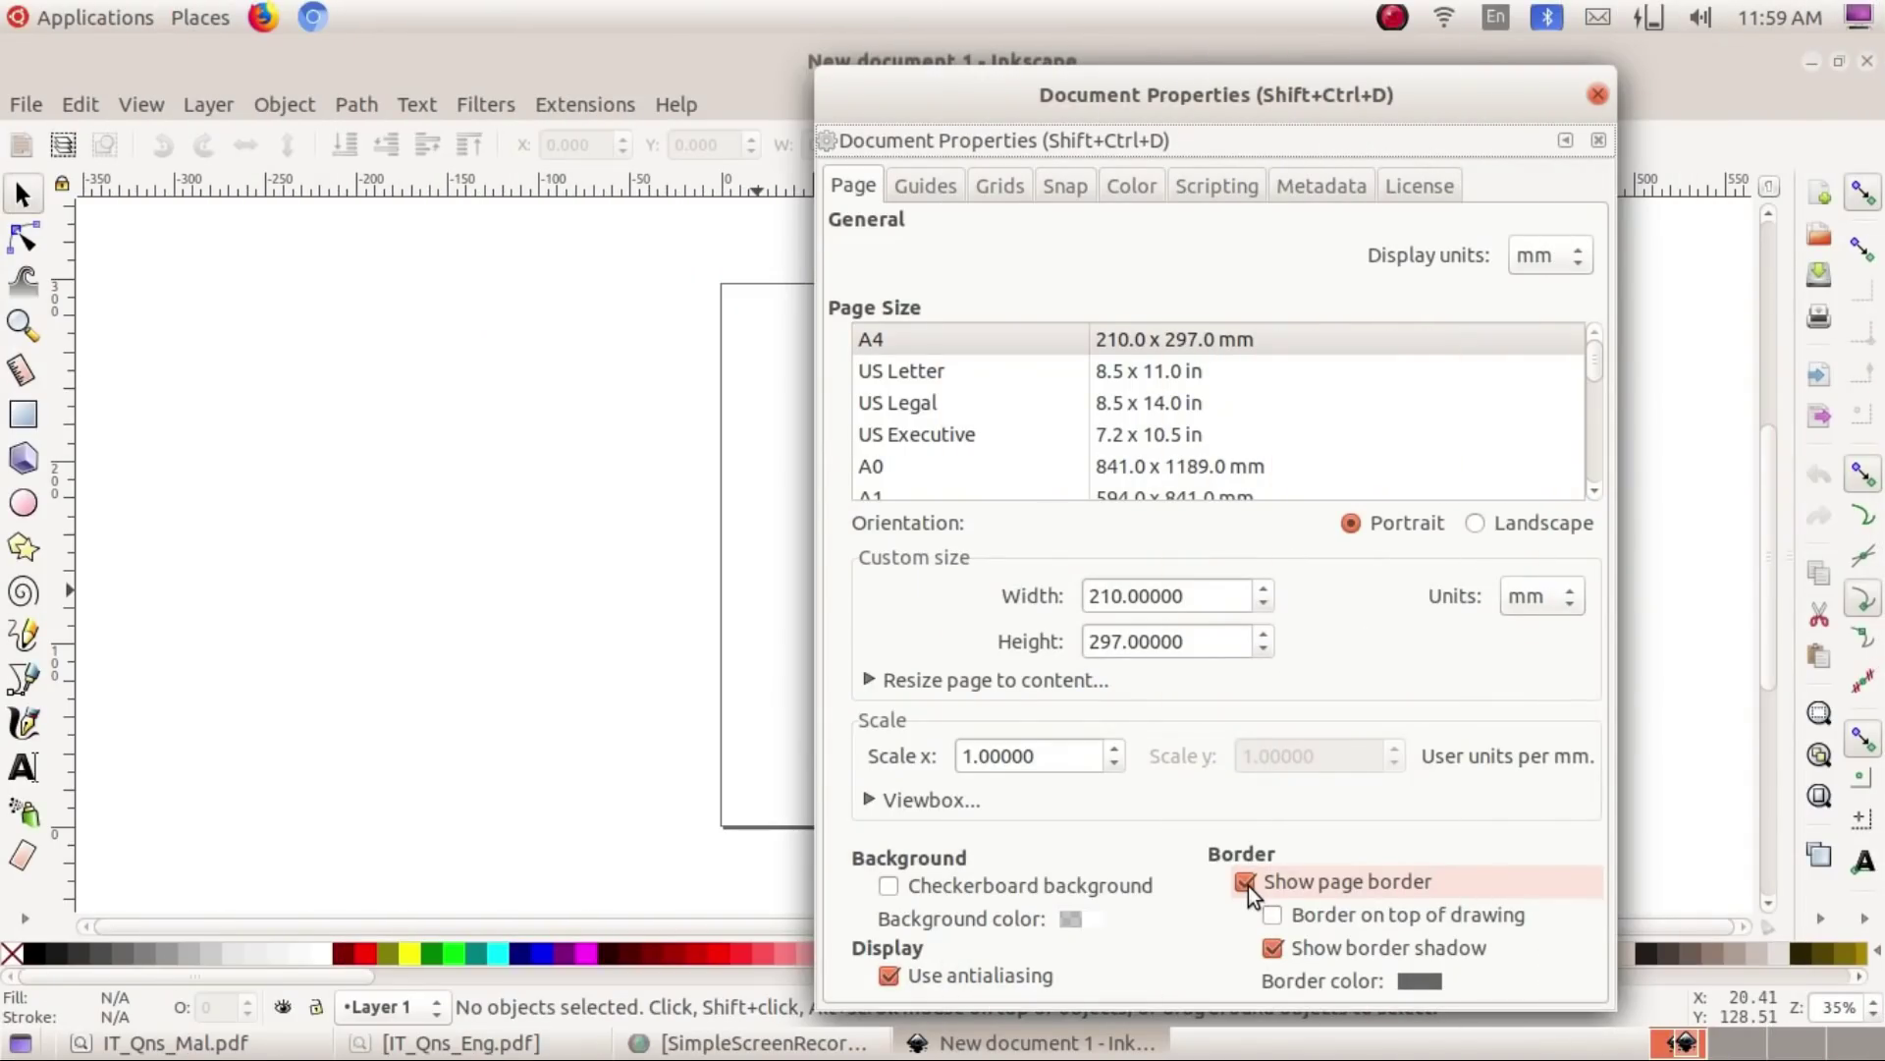
{"action": "left_click", "coordinate": [1246, 883]}
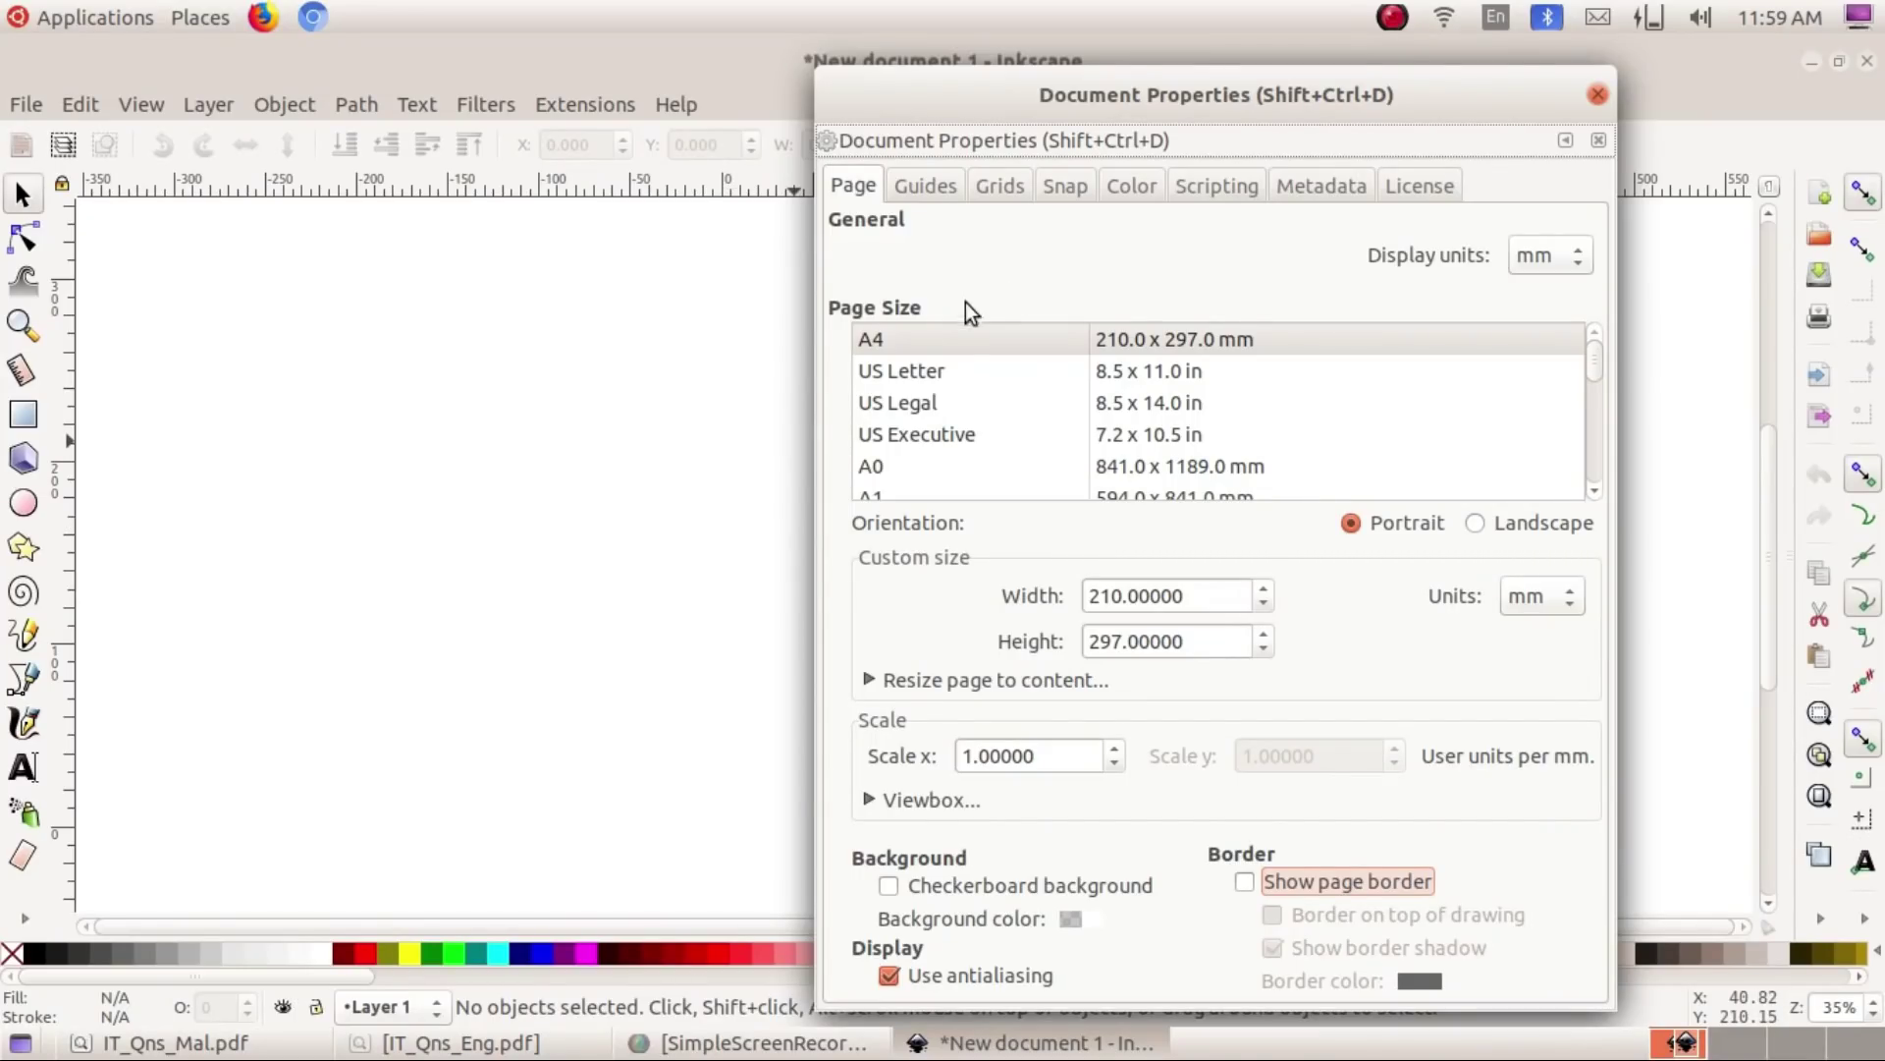
{"action": "left_click", "coordinate": [1599, 95]}
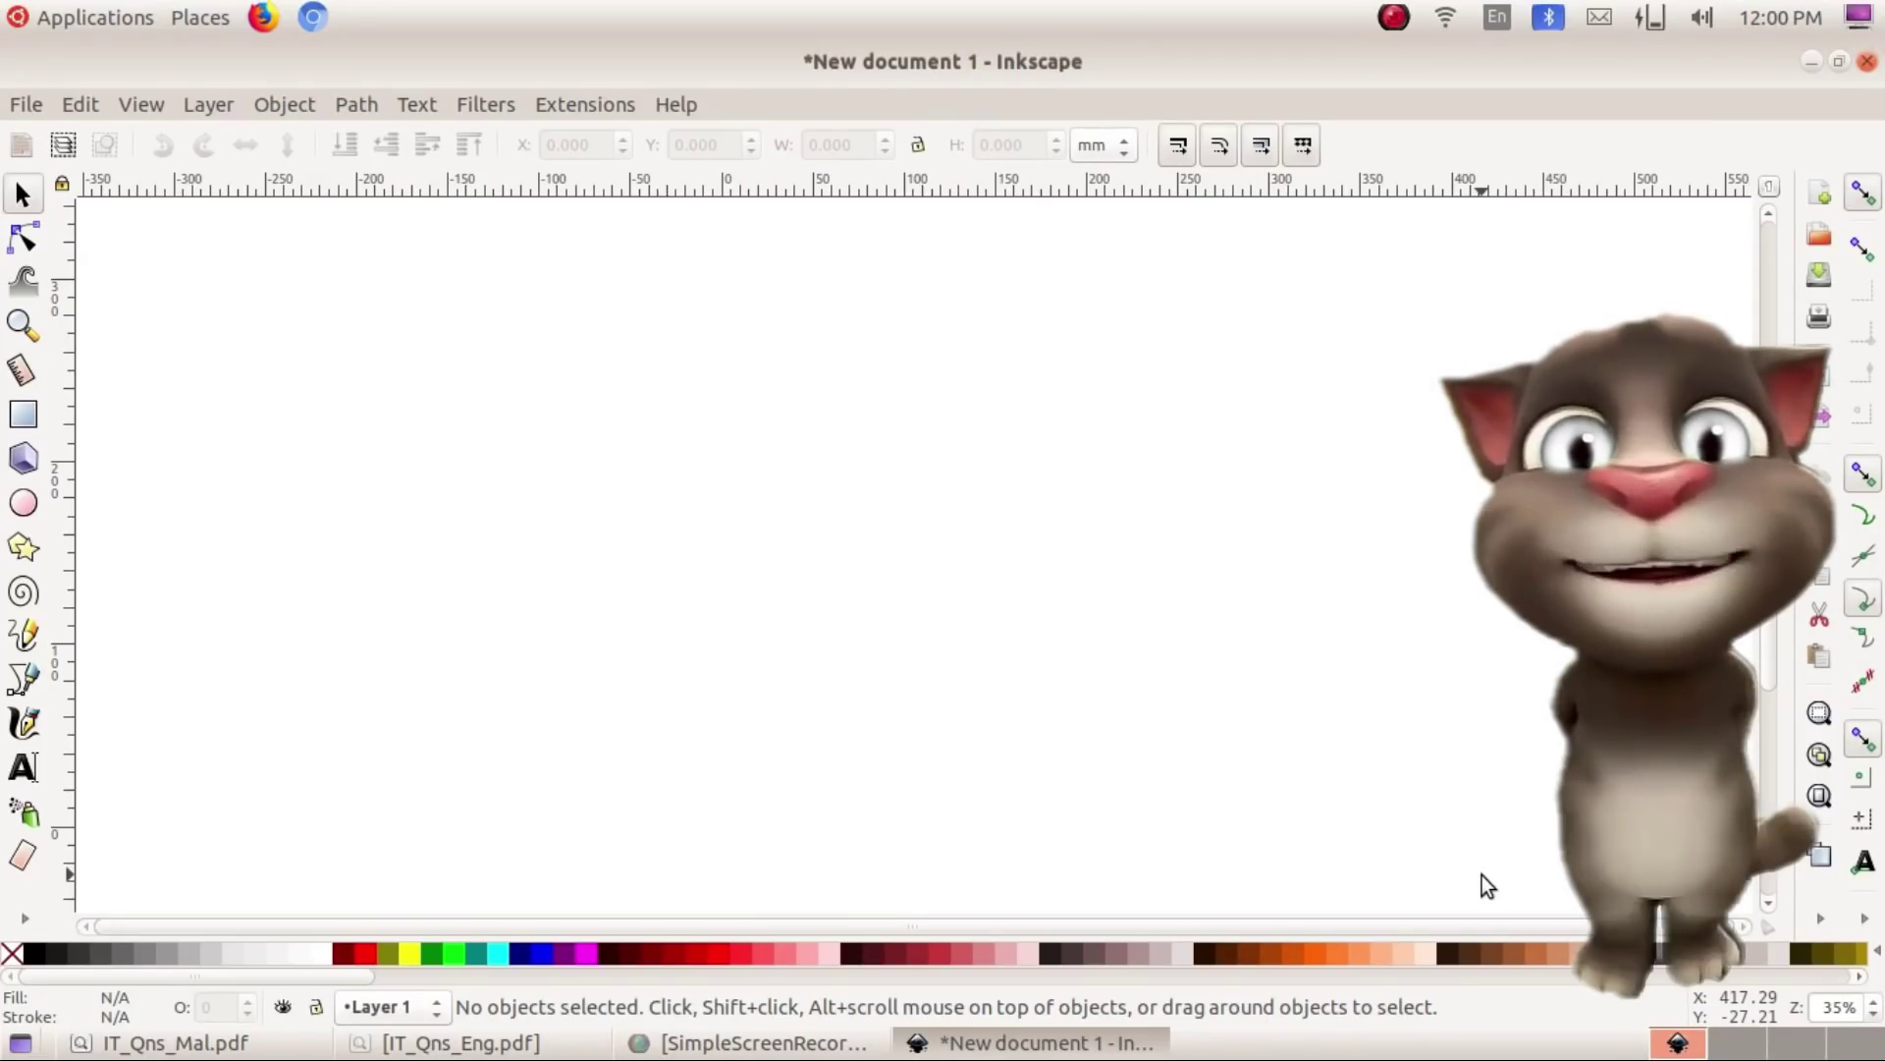
Step: Review the sample sticker in IT_Qns_Eng.pdf and draw a wide background rectangle about 498 × 225 mm on the canvas
{"action": "left_click", "coordinate": [462, 1043]}
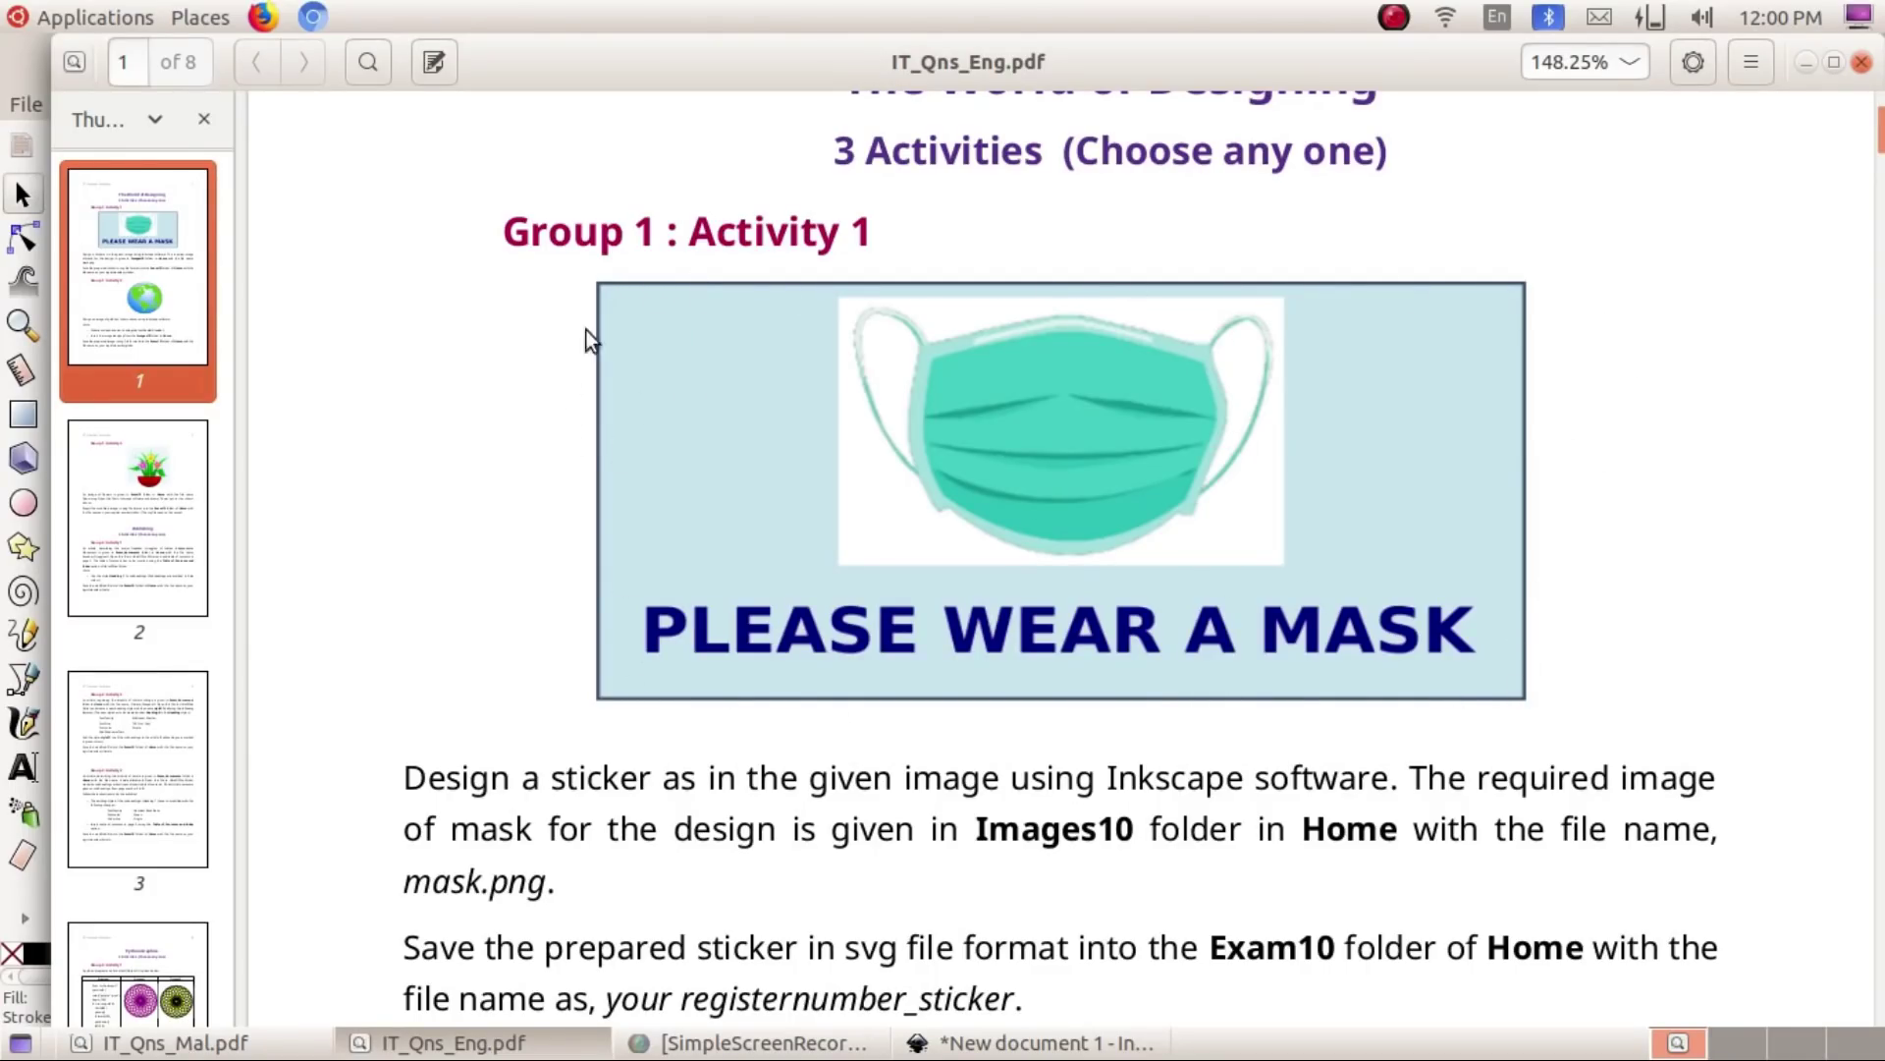
{"action": "left_click", "coordinate": [1807, 65]}
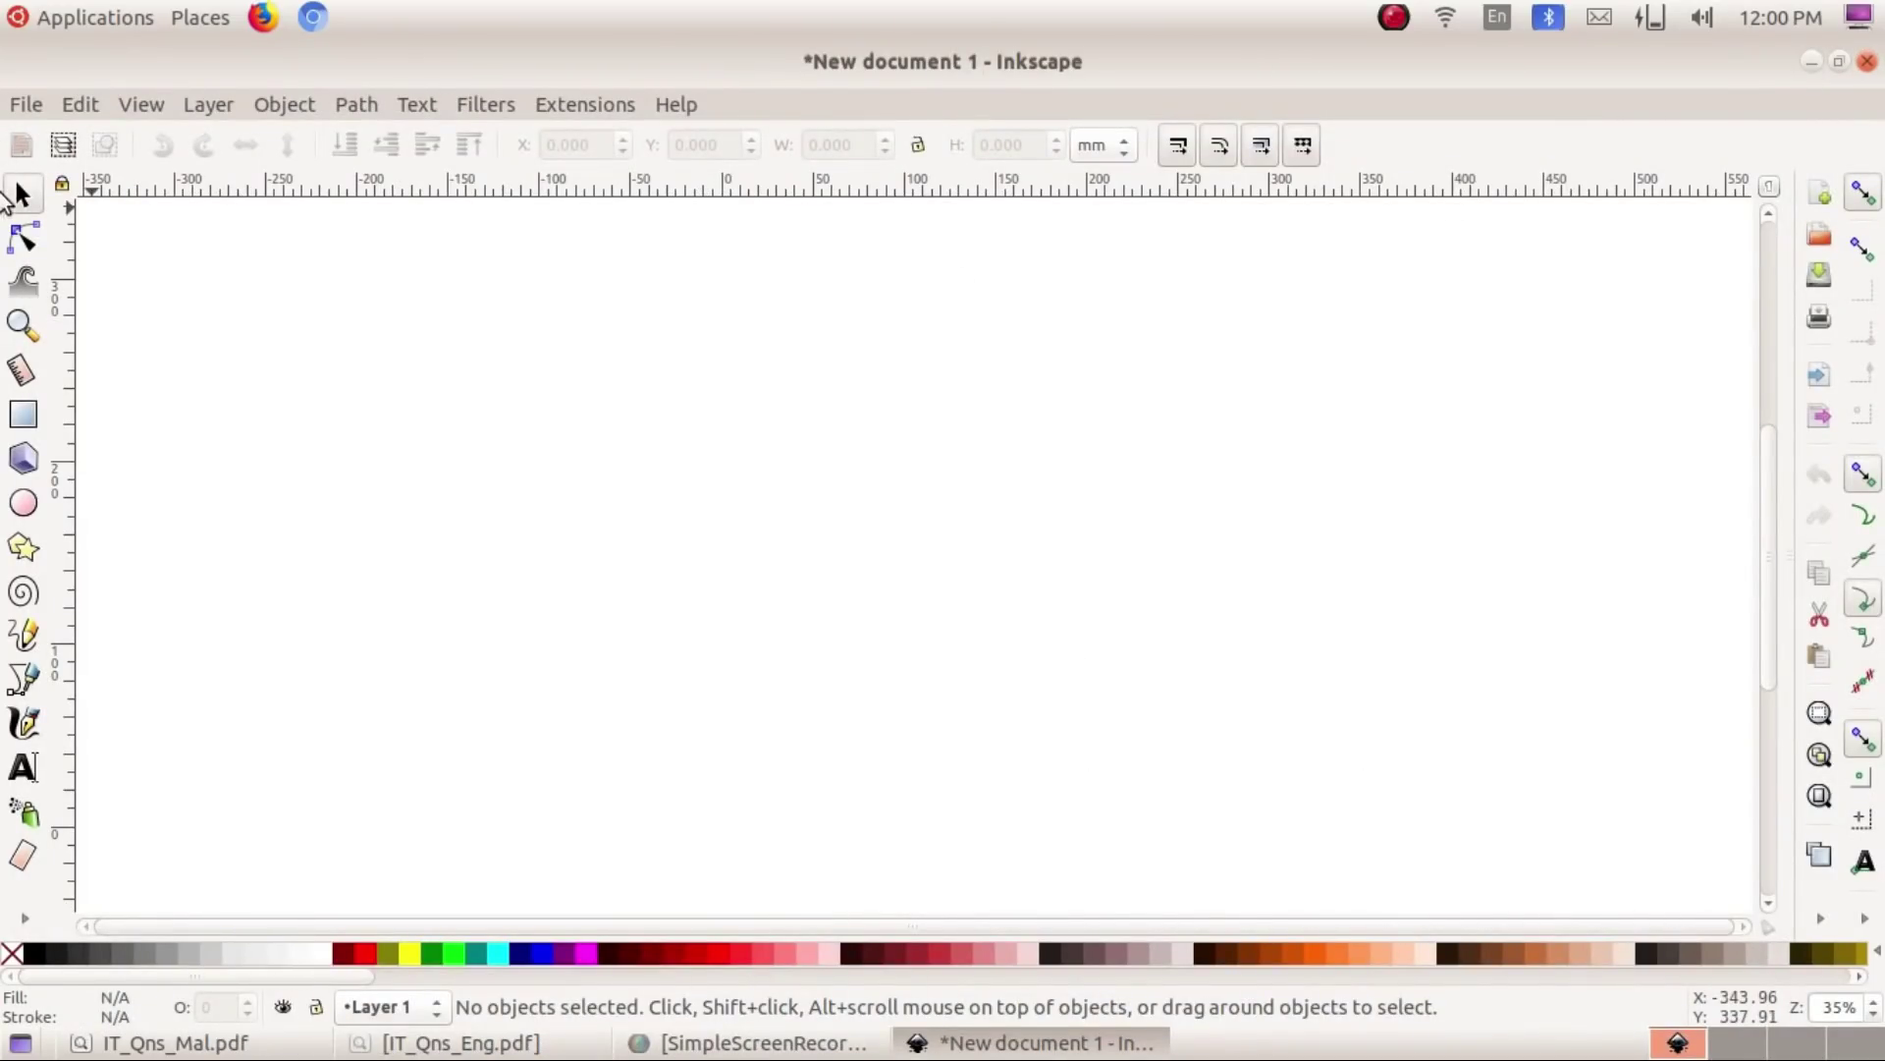
{"action": "left_click", "coordinate": [16, 419]}
{"action": "left_click_drag", "start_coordinate": [197, 334], "coordinate": [1106, 748]}
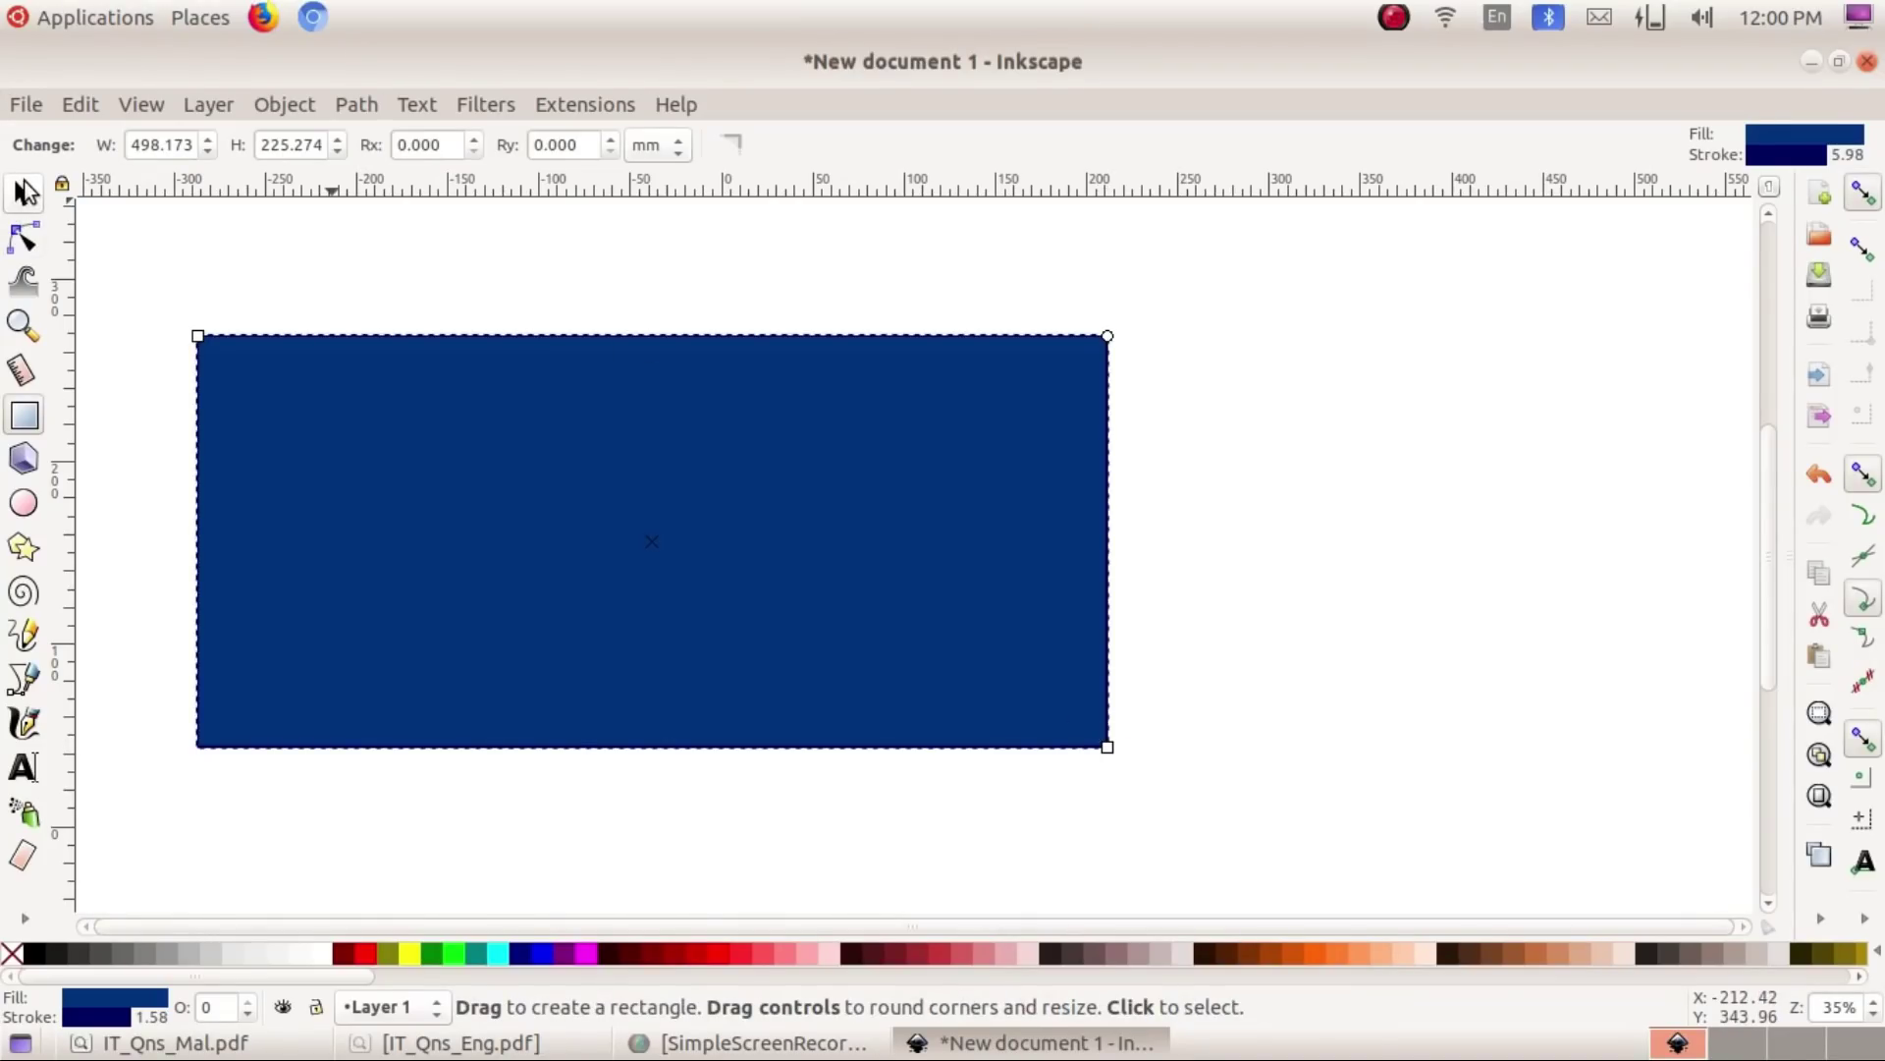
{"action": "left_click", "coordinate": [25, 193]}
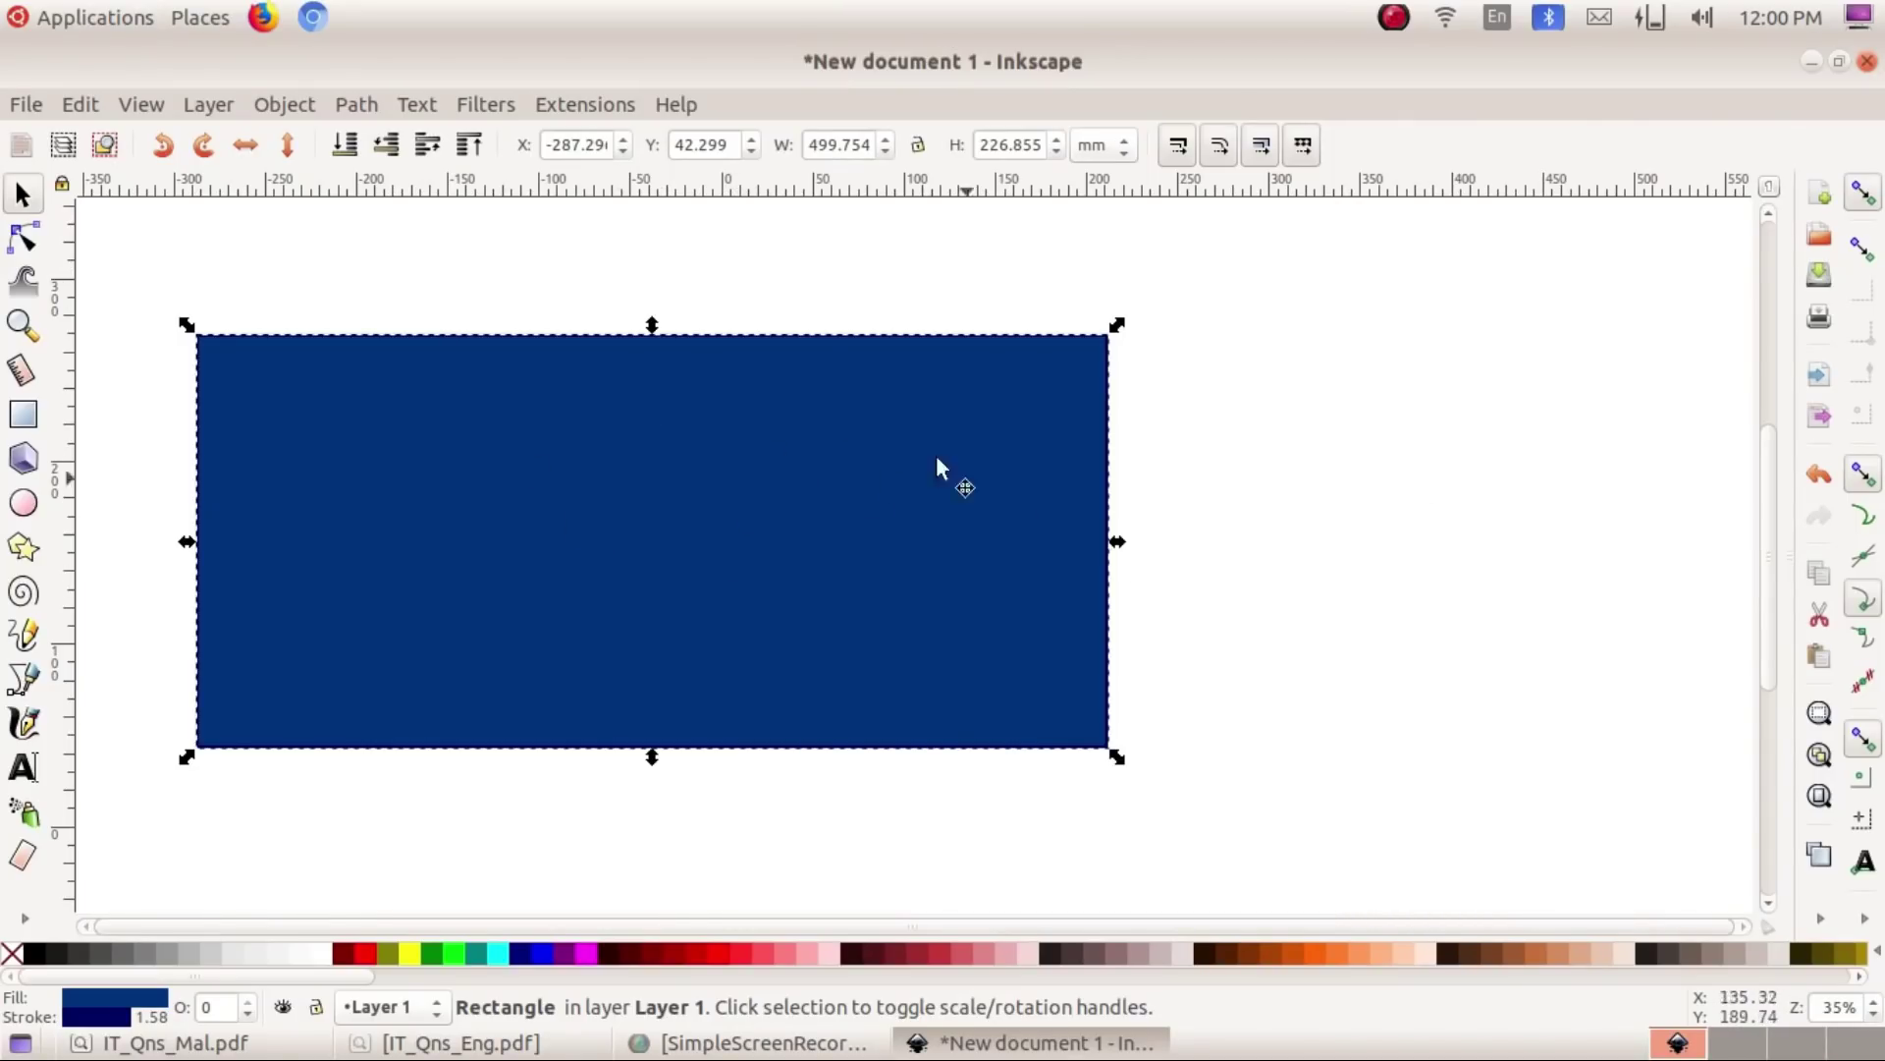
{"action": "left_click", "coordinate": [1429, 432]}
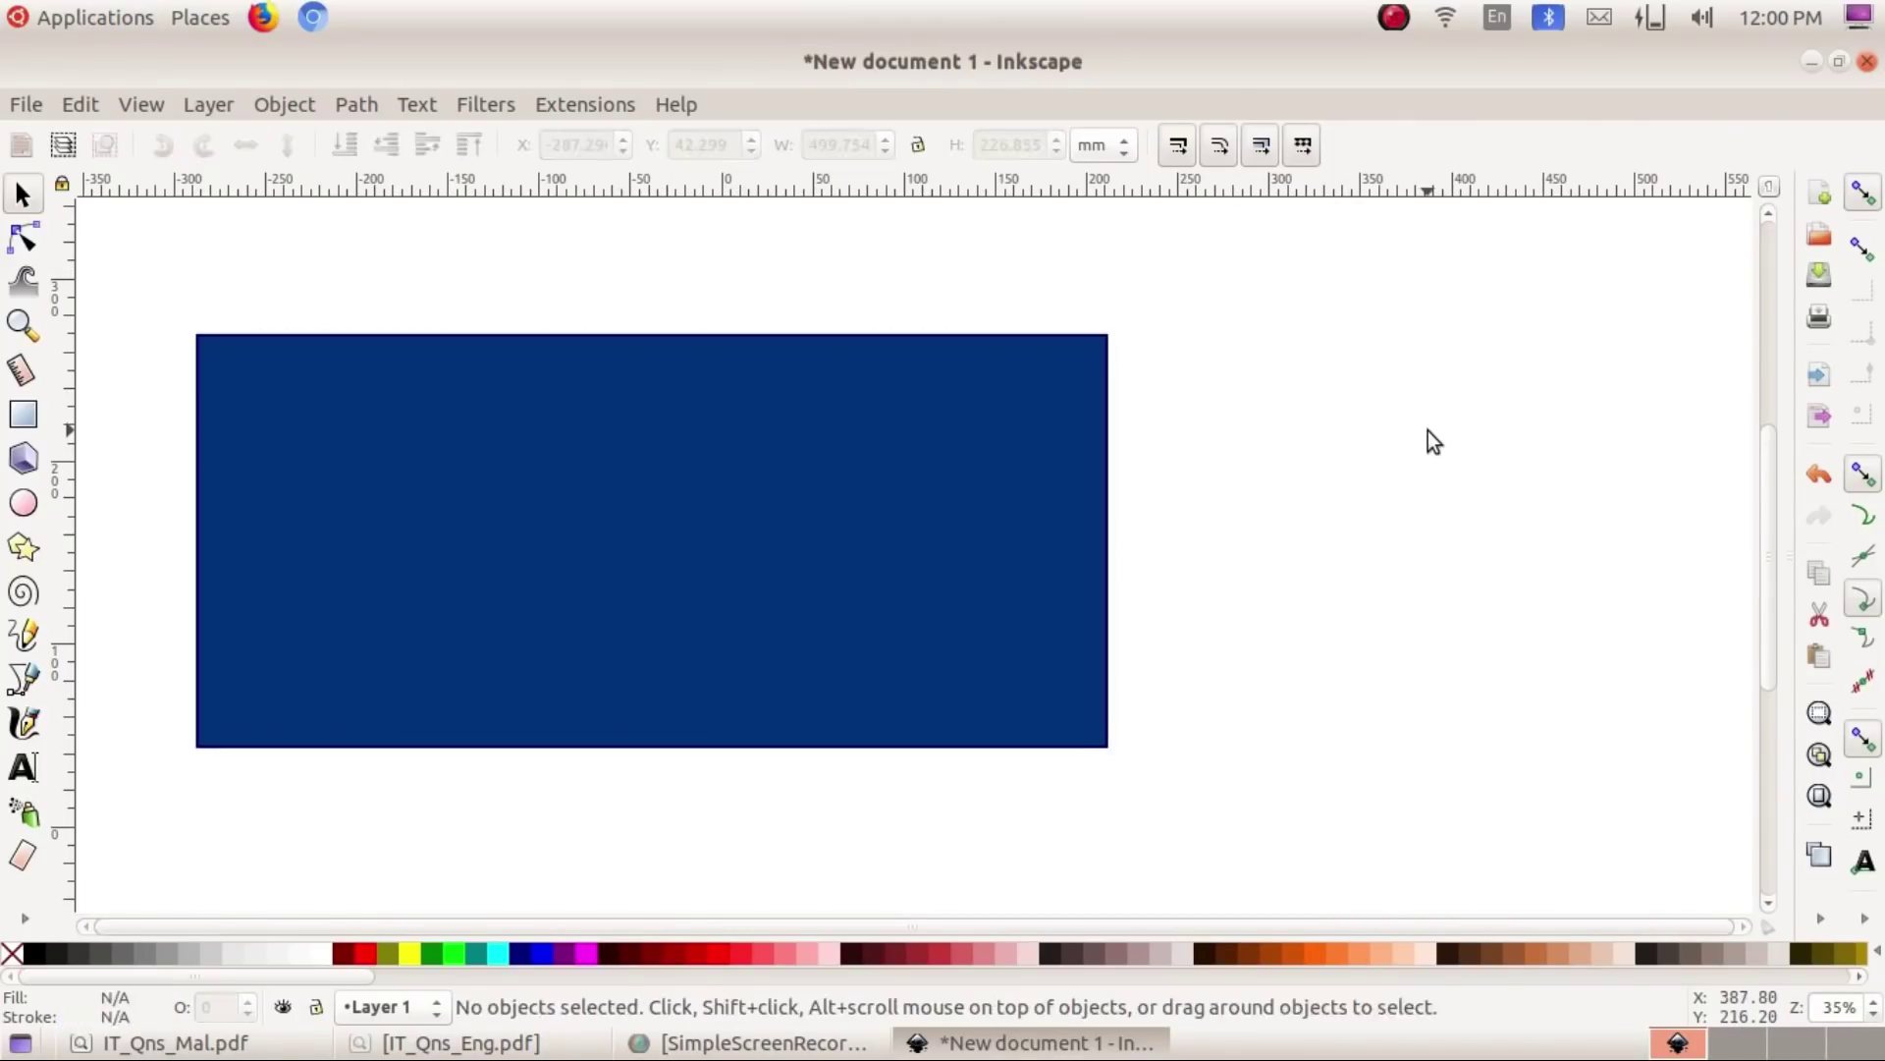
Step: Fill the rectangle with light blue (aaccff), remove its stroke, and compare it with the sample sticker in IT_Qns_Eng.pdf
{"action": "left_click", "coordinate": [717, 466]}
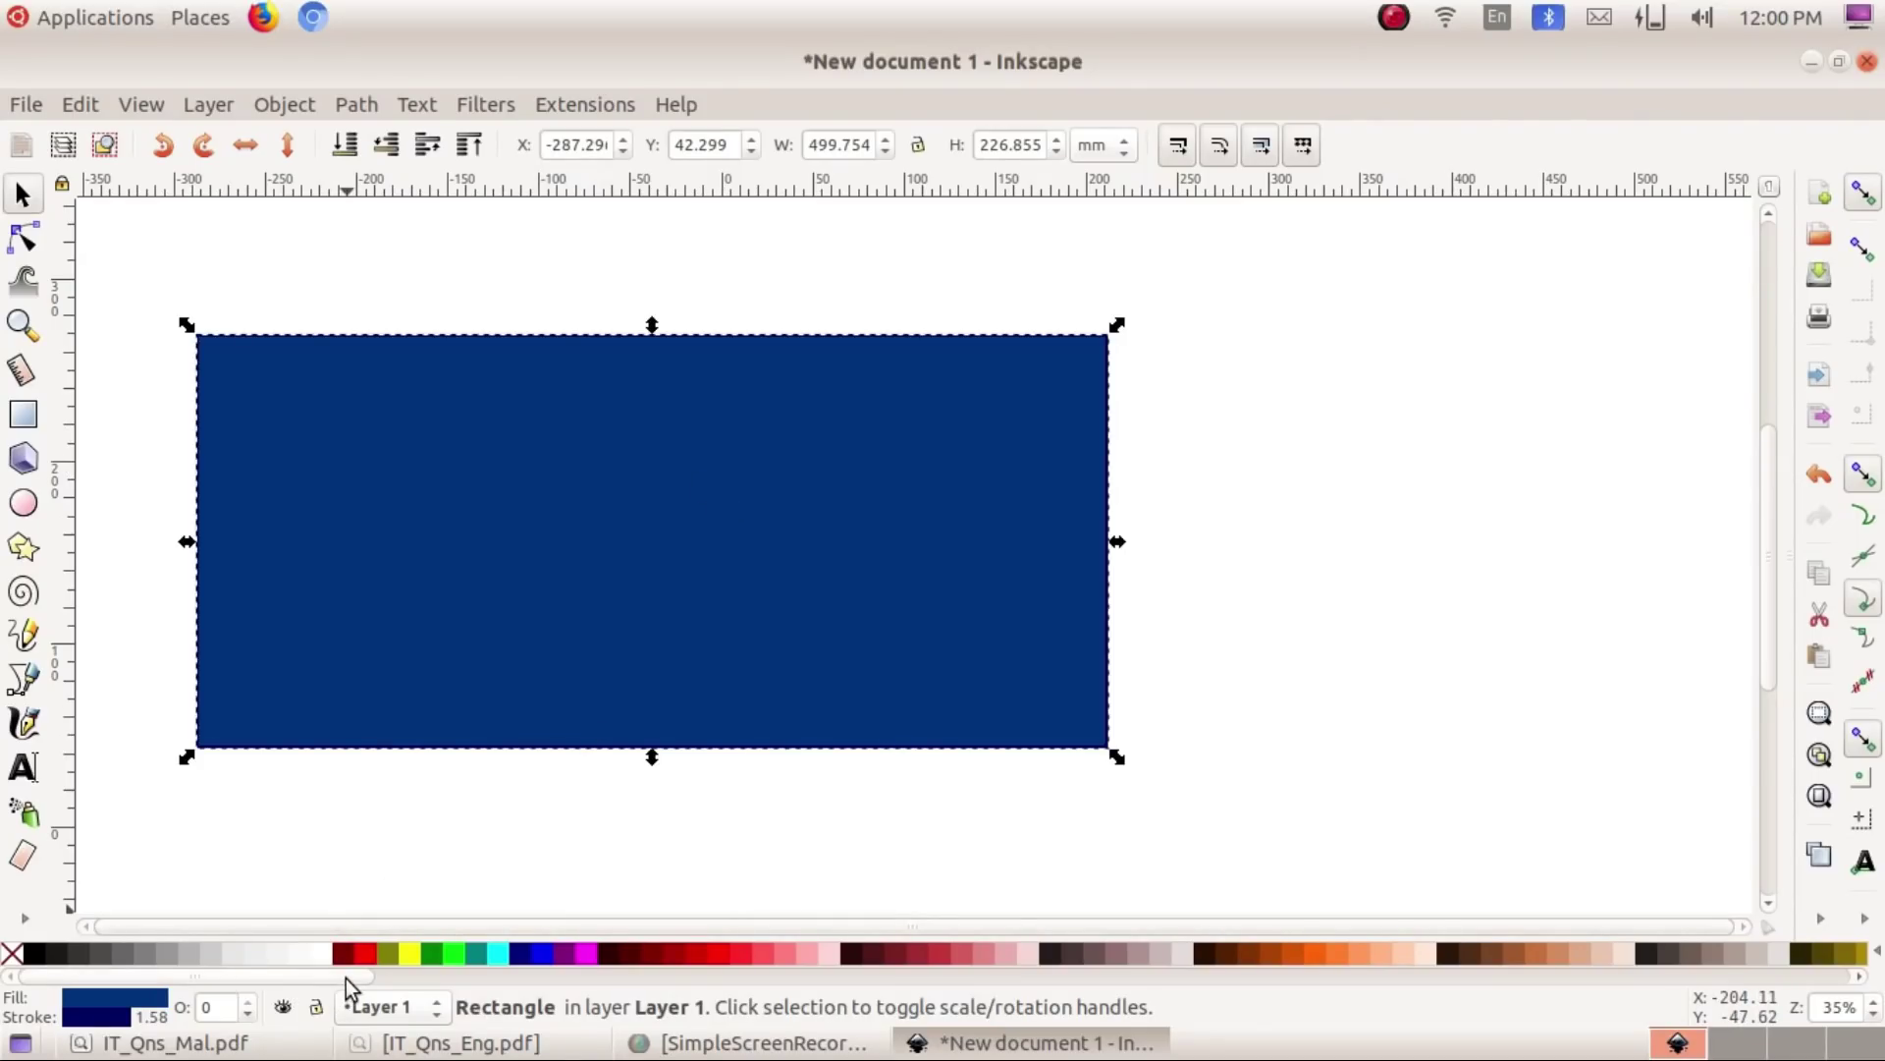
{"action": "left_click_drag", "start_coordinate": [346, 979], "coordinate": [1172, 962]}
{"action": "left_click", "coordinate": [461, 1043]}
{"action": "left_click", "coordinate": [462, 1043]}
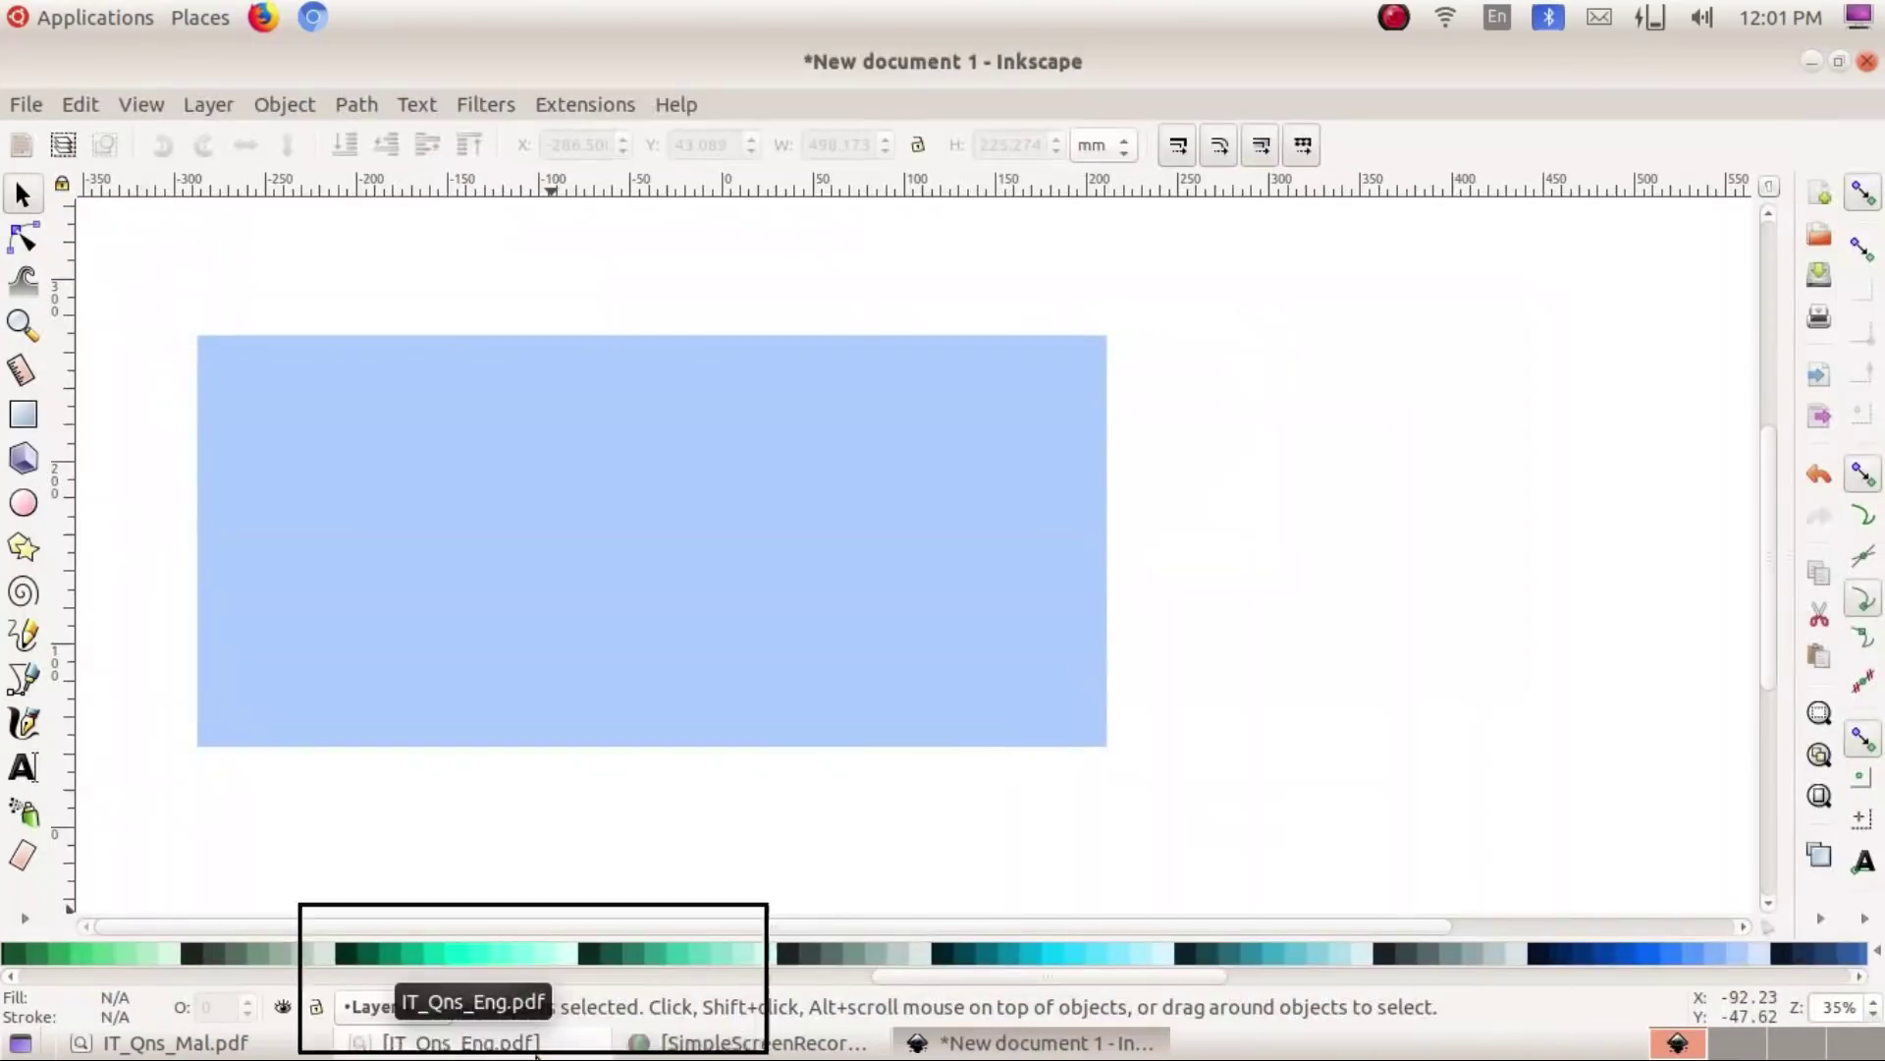
{"action": "left_click", "coordinate": [461, 1043]}
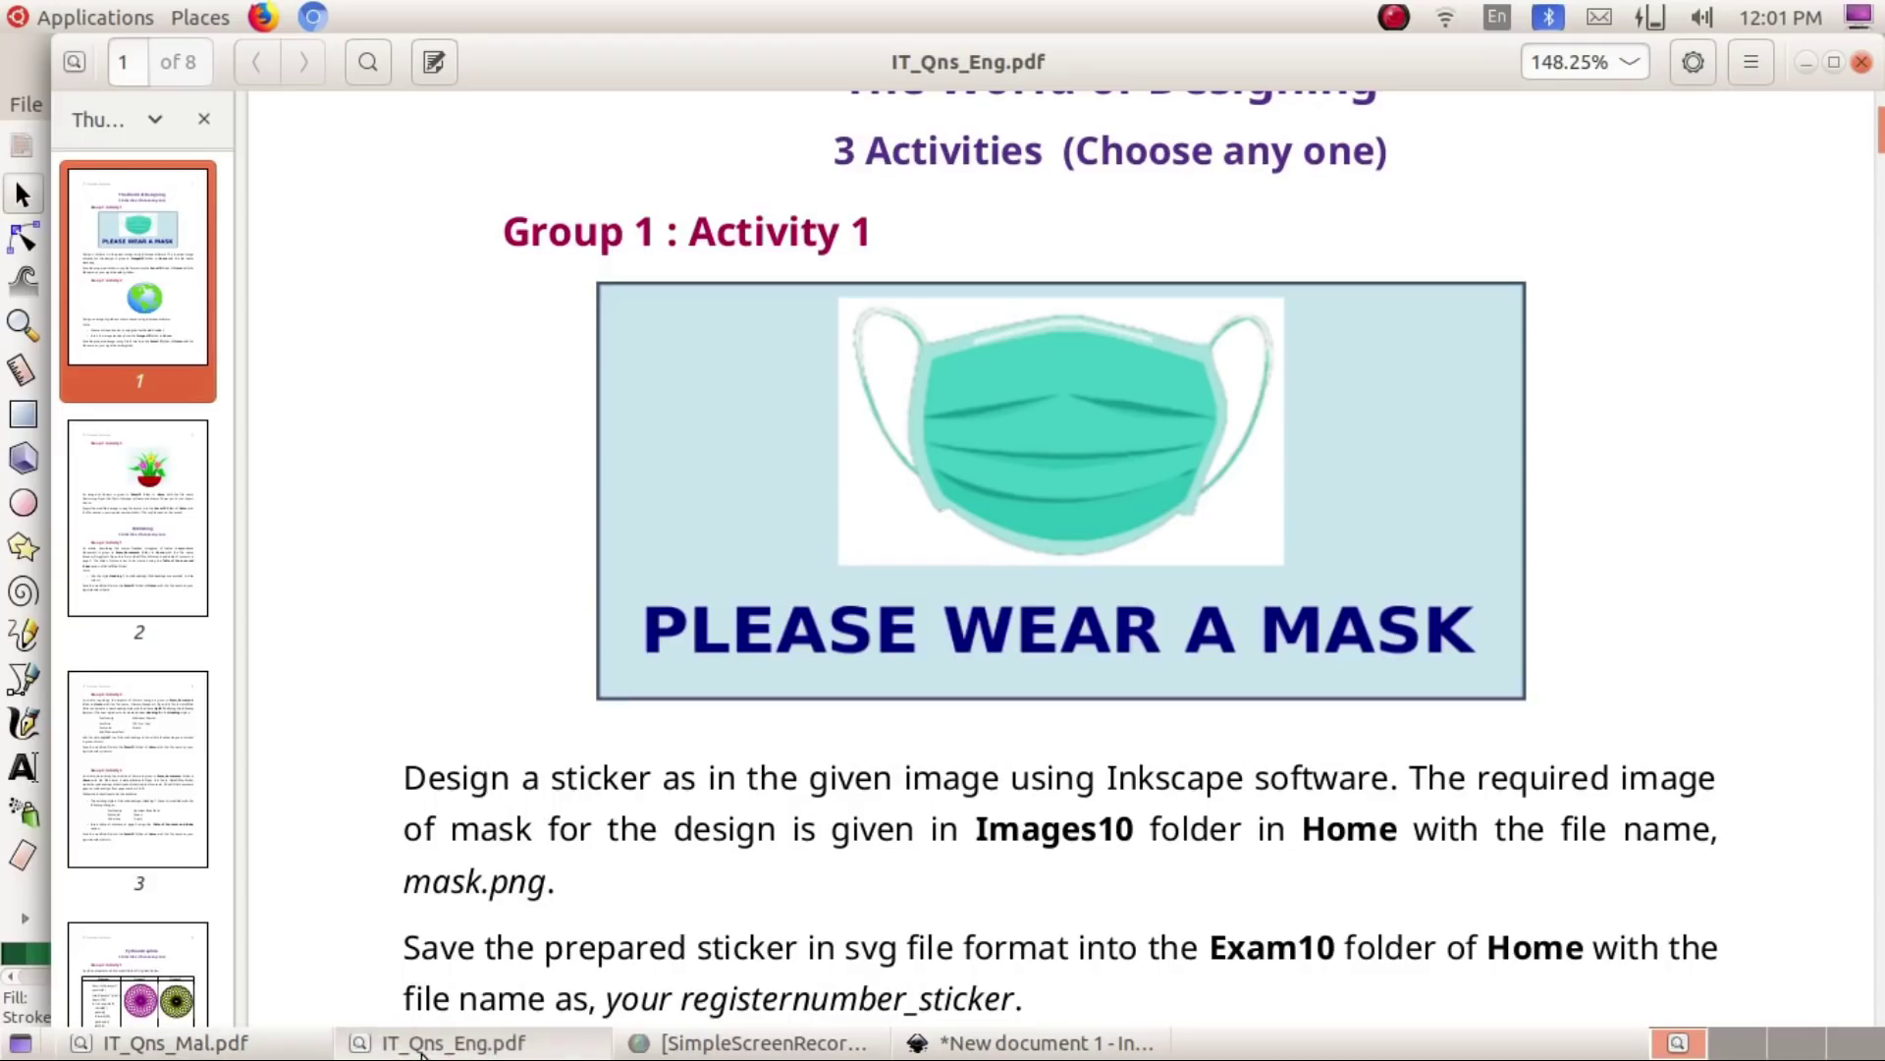
{"action": "left_click", "coordinate": [462, 1043]}
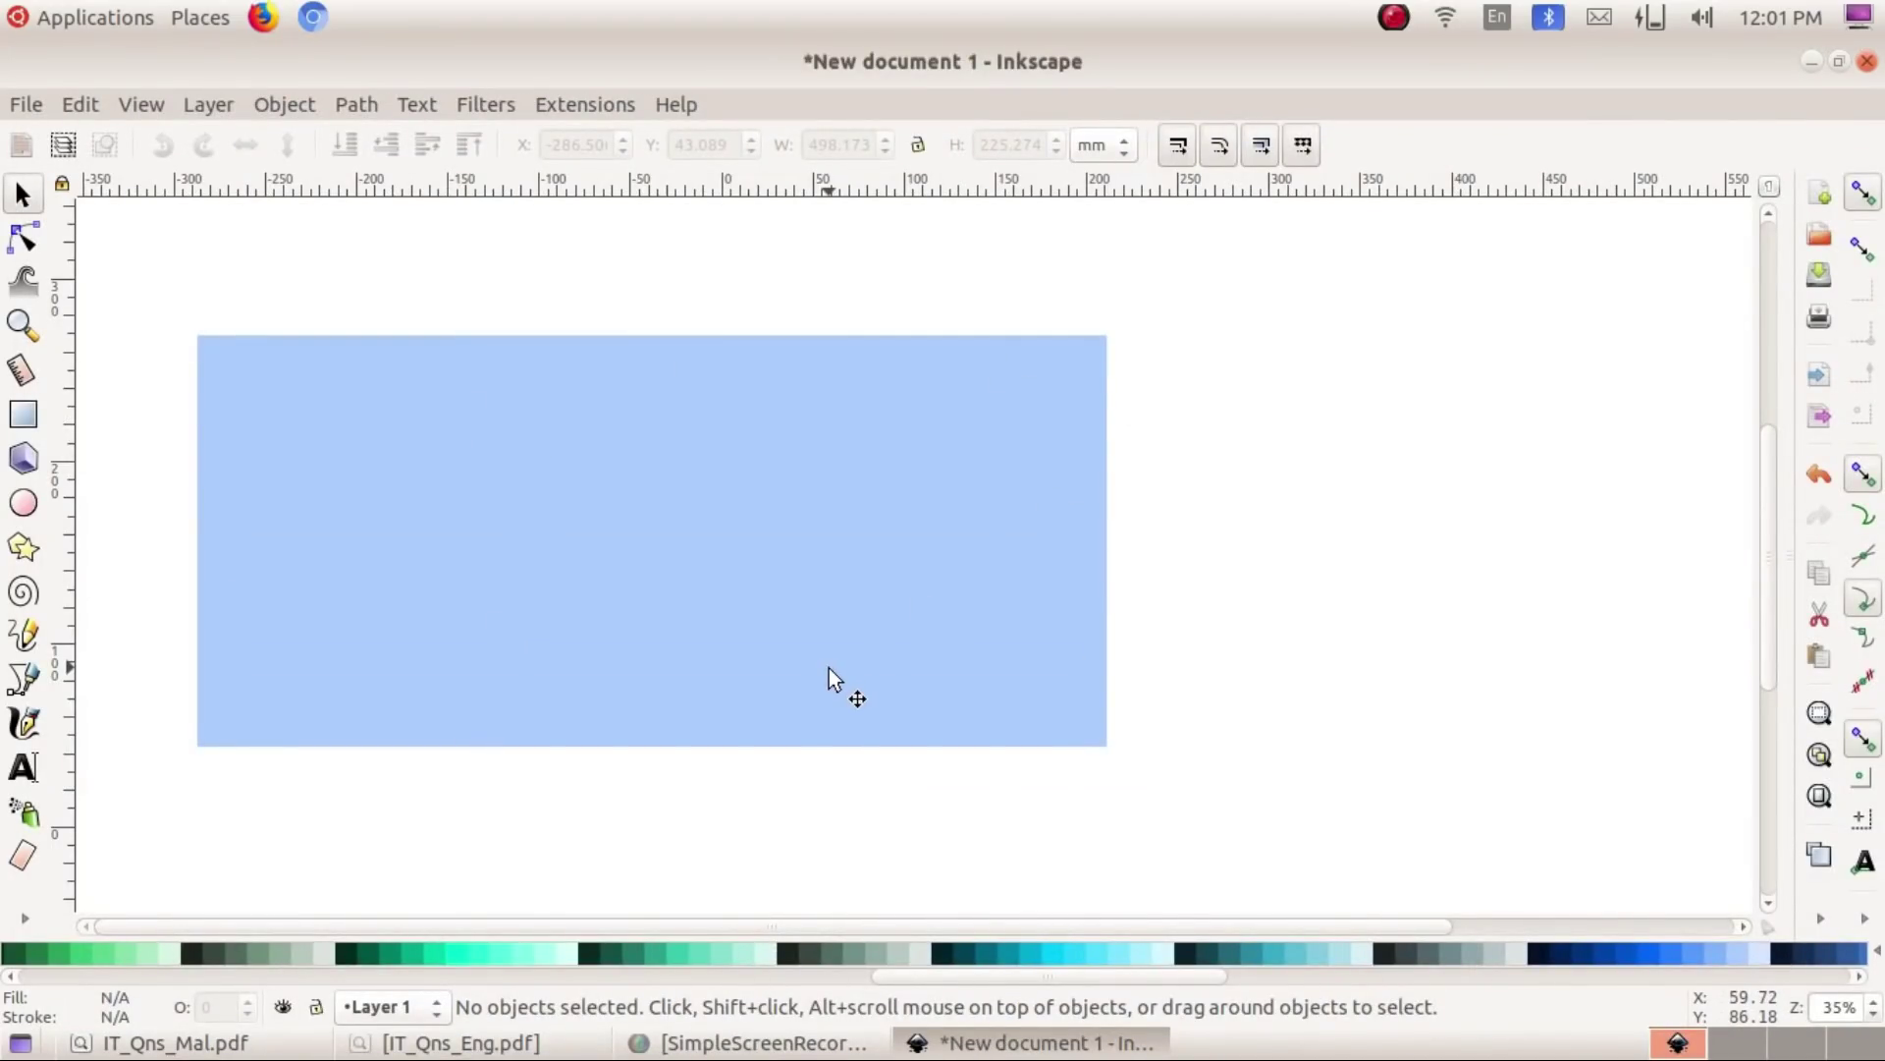
Step: Give the light blue rectangle a flat-colour dark blue outline using Fill and Stroke
{"action": "left_click", "coordinate": [803, 498]}
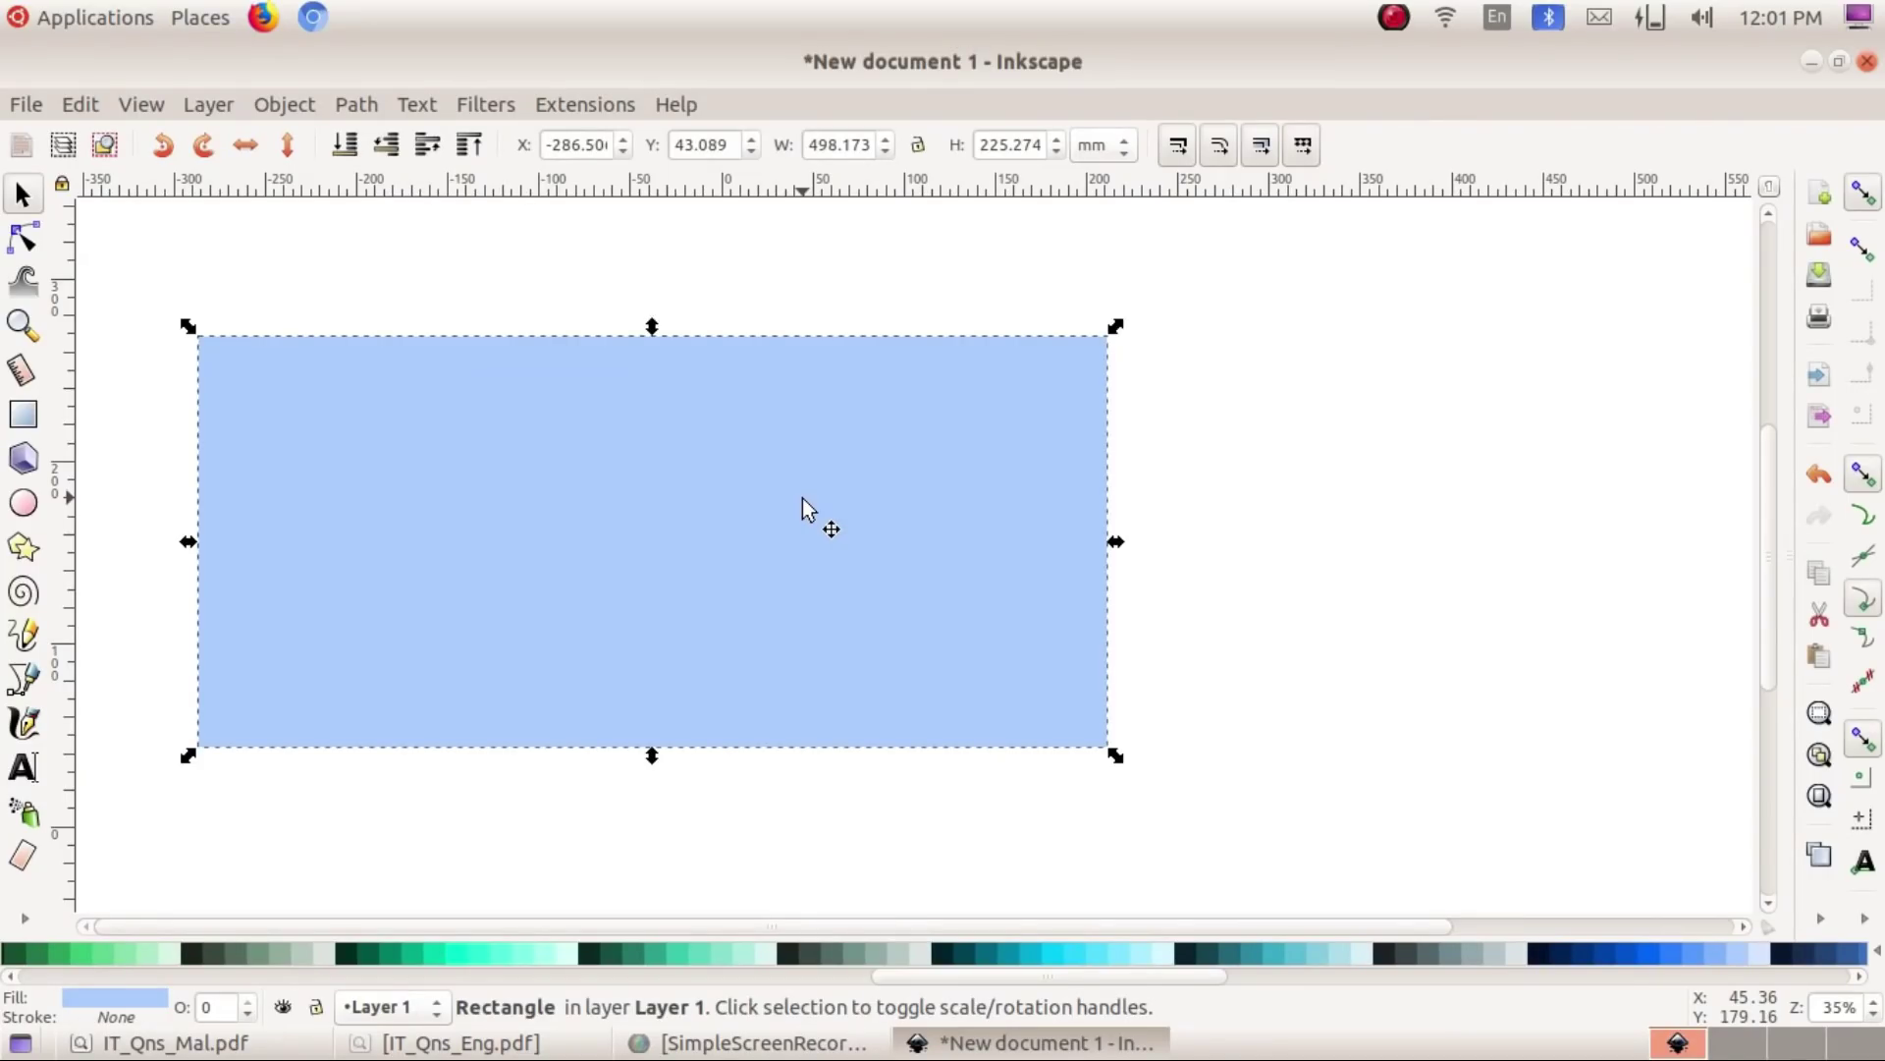
{"action": "left_click", "coordinate": [304, 103]}
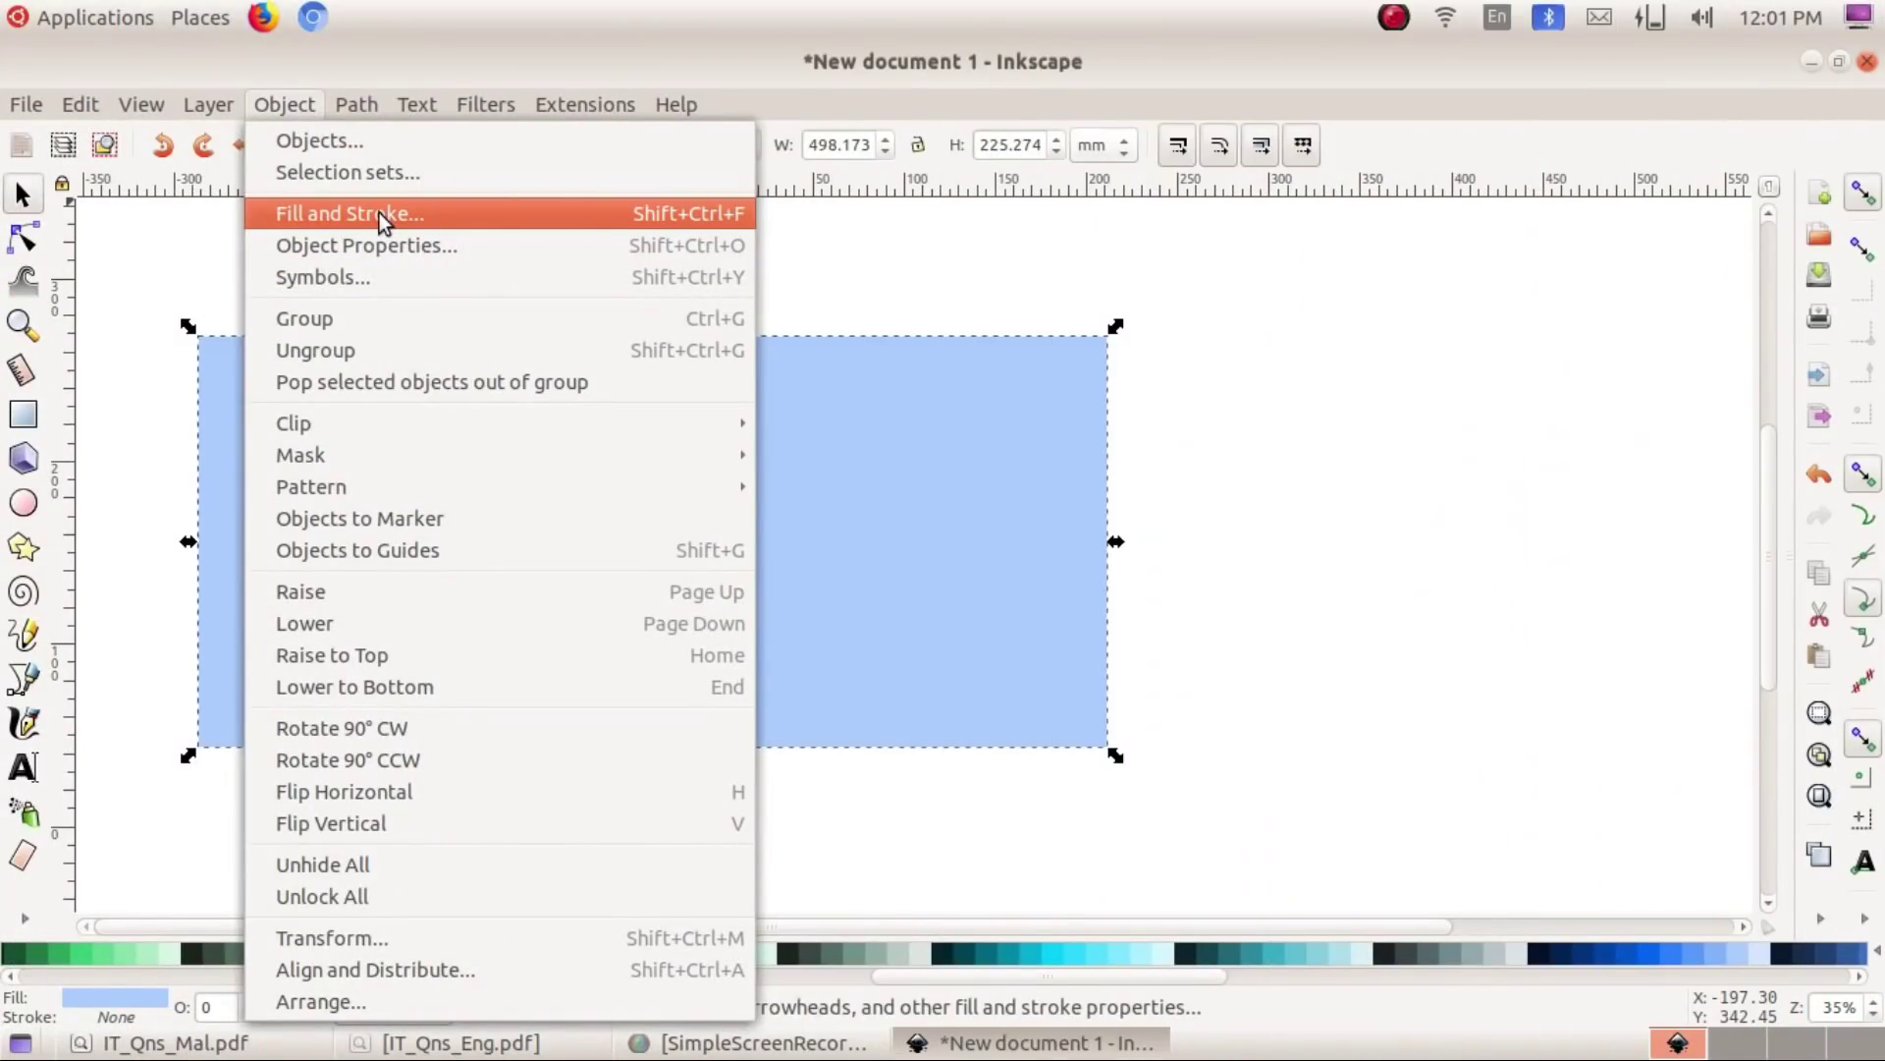
{"action": "left_click", "coordinate": [379, 213]}
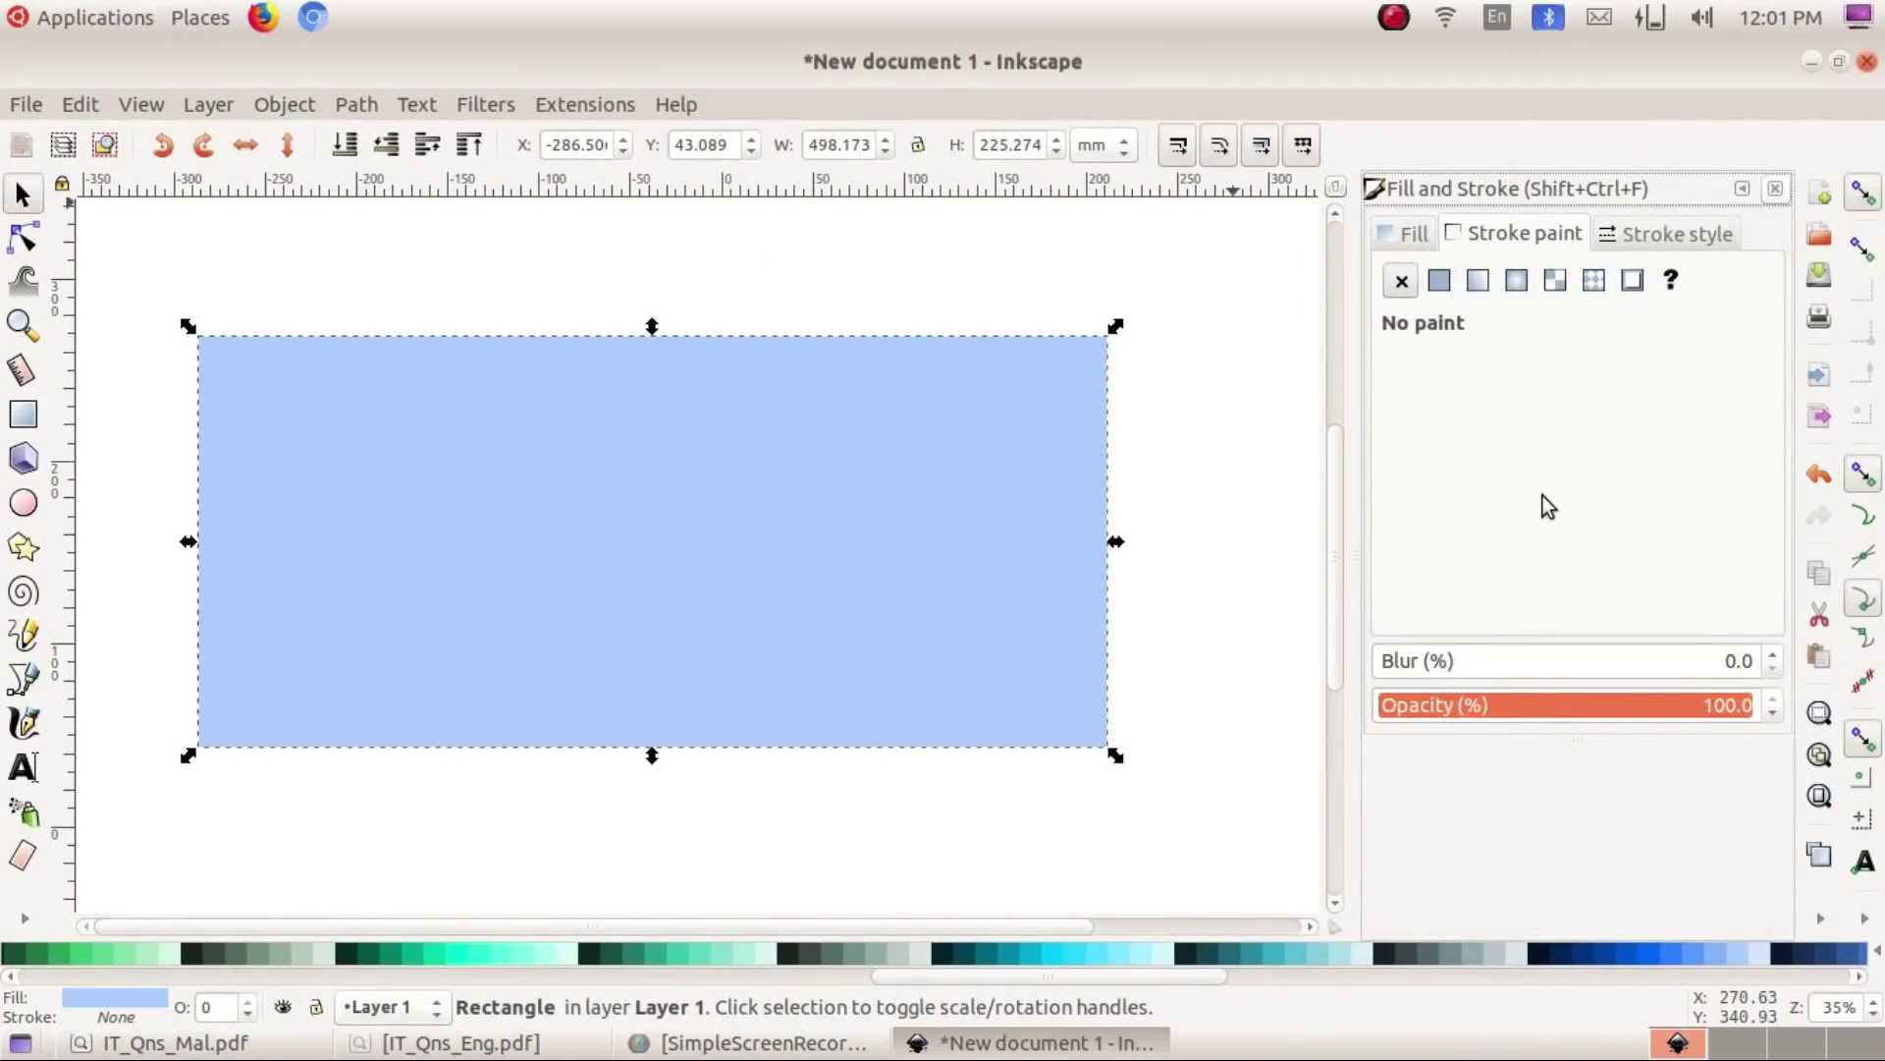
{"action": "left_click", "coordinate": [1391, 240]}
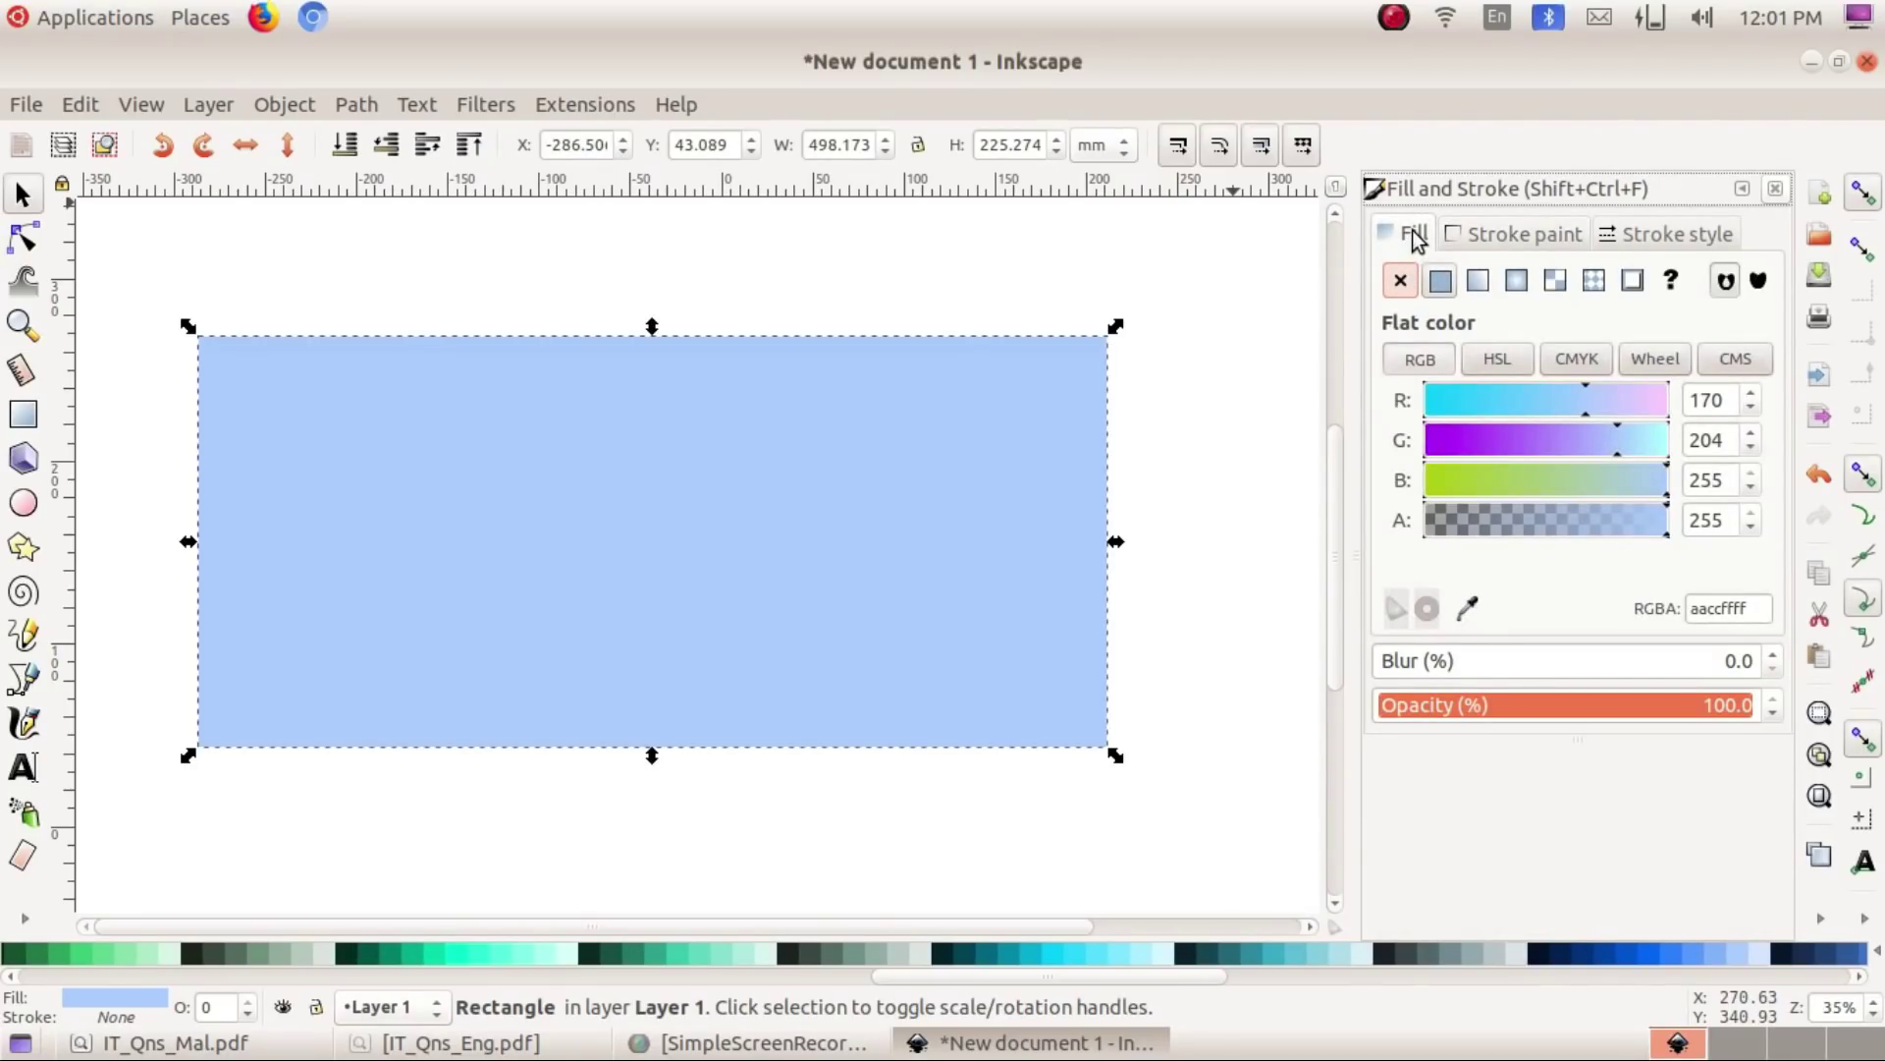
{"action": "left_click", "coordinate": [1506, 234]}
{"action": "left_click", "coordinate": [1650, 231]}
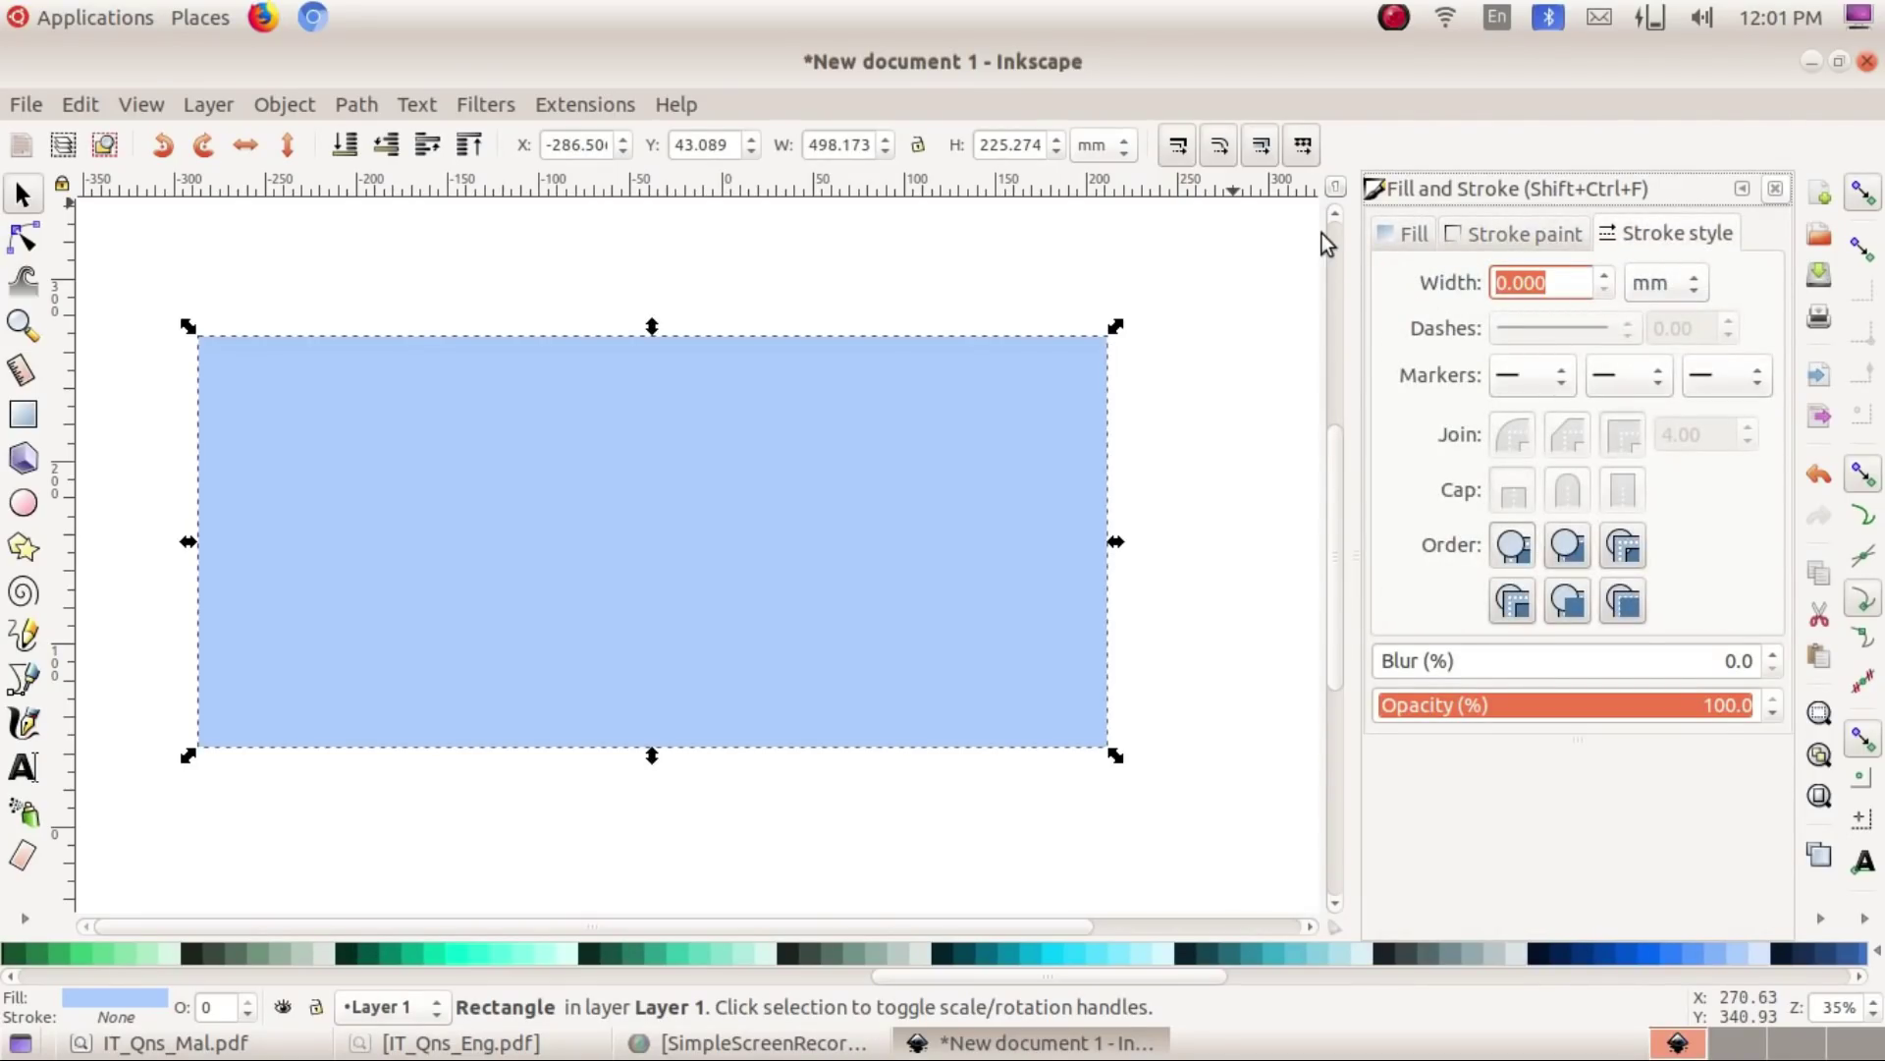
{"action": "left_click", "coordinate": [1515, 239]}
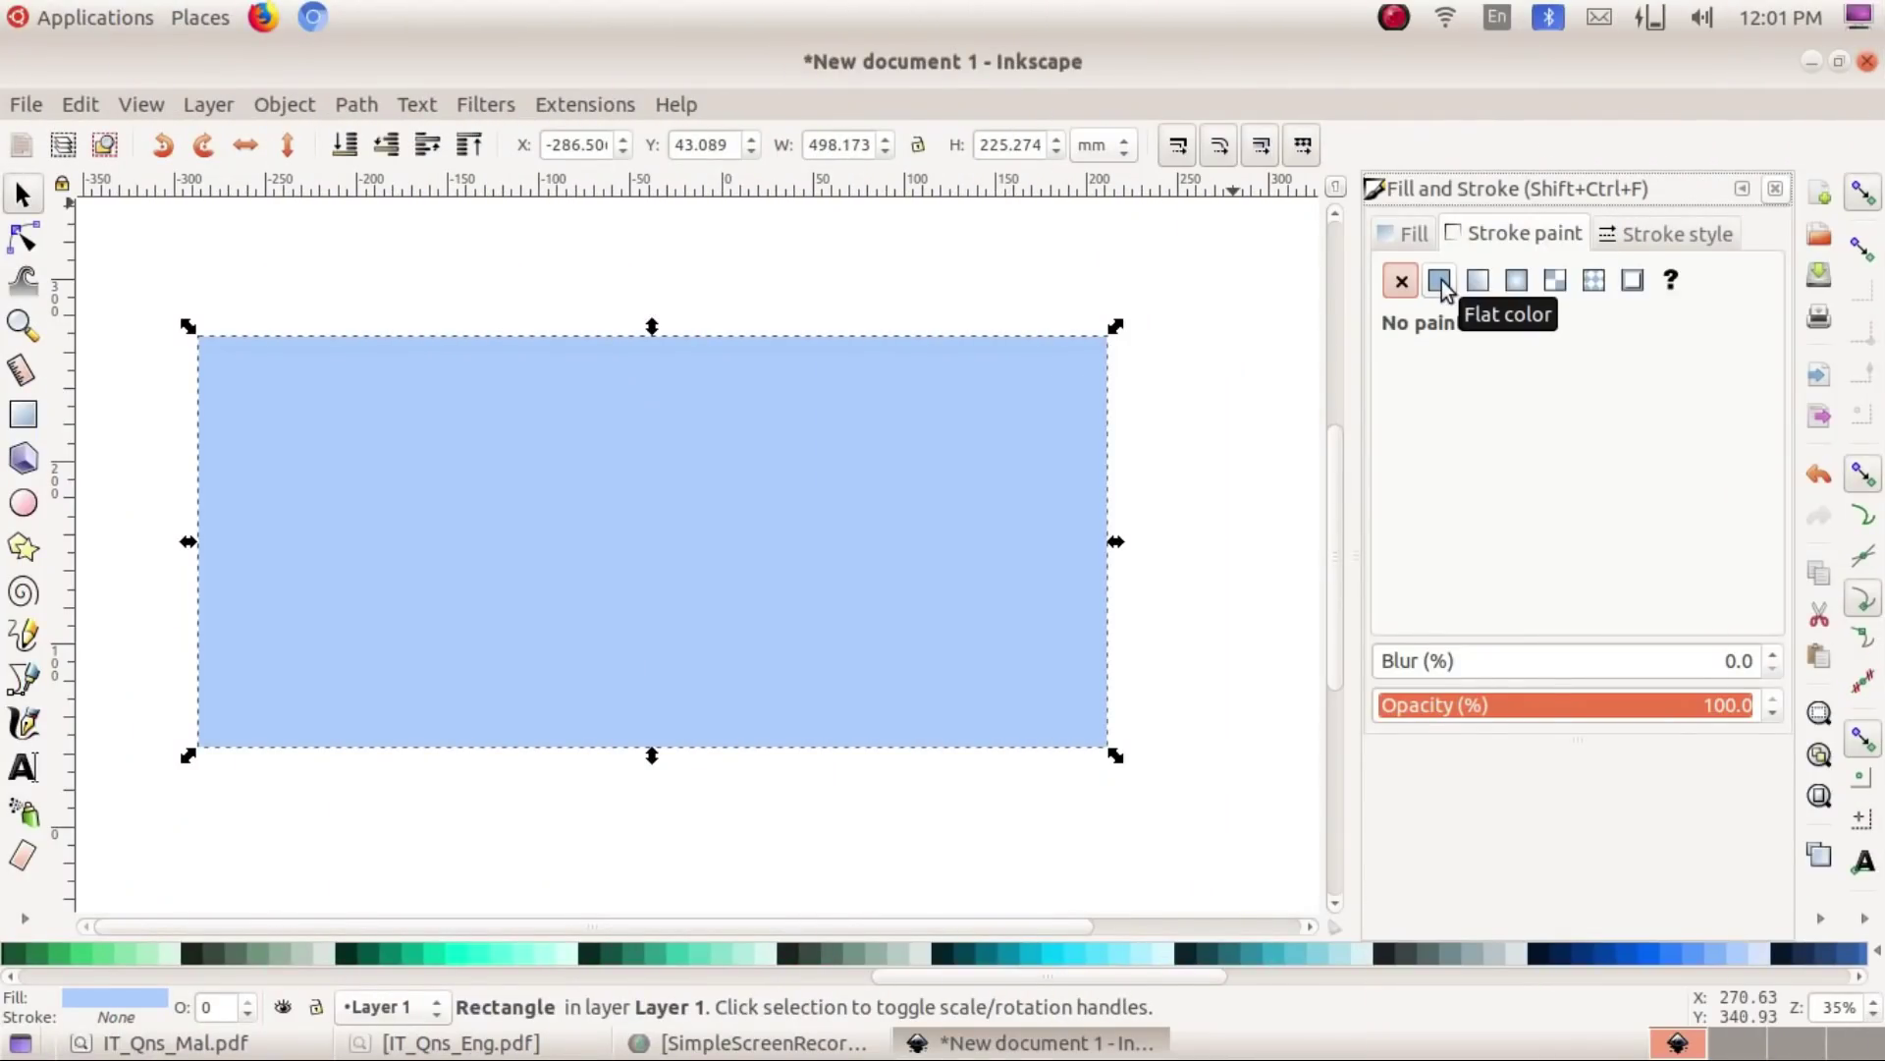
{"action": "left_click", "coordinate": [1440, 282]}
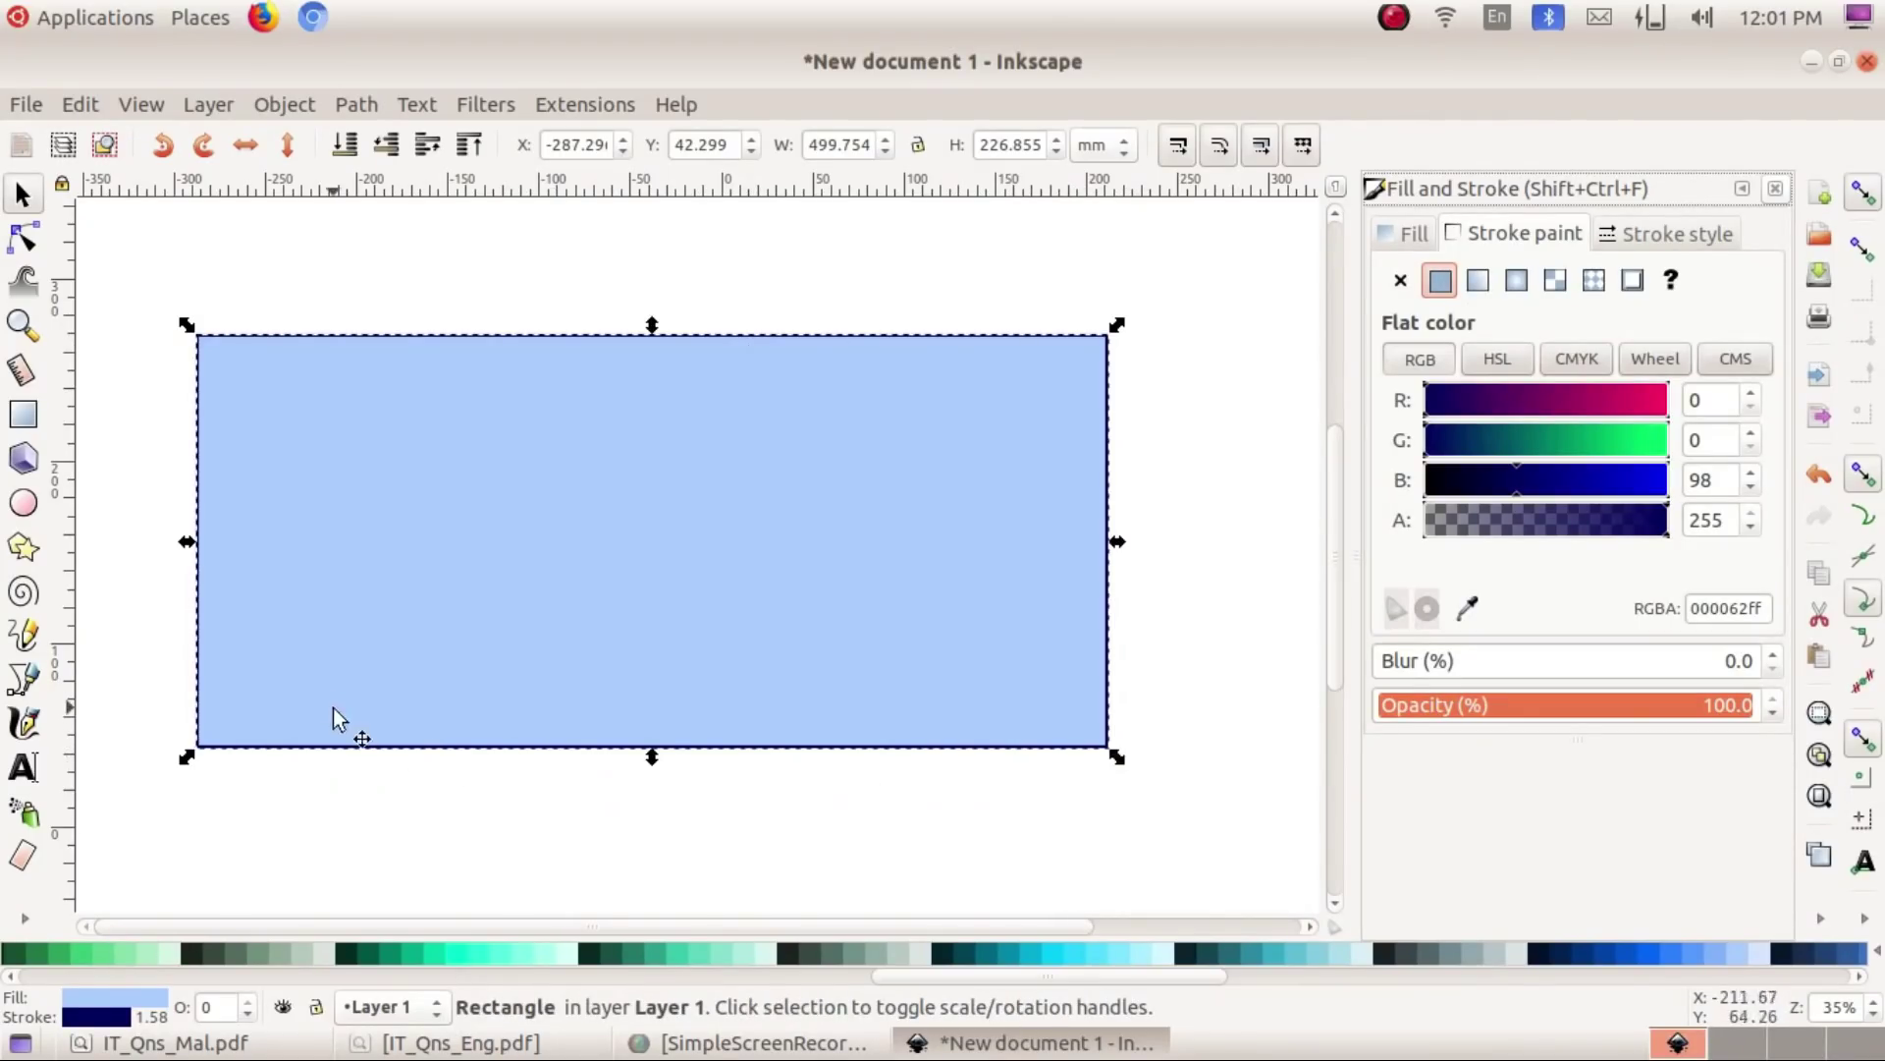
Step: Try a stroke width of 2.081 mm on the rectangle and bring it back to 1.581 mm
{"action": "left_click", "coordinate": [1665, 232]}
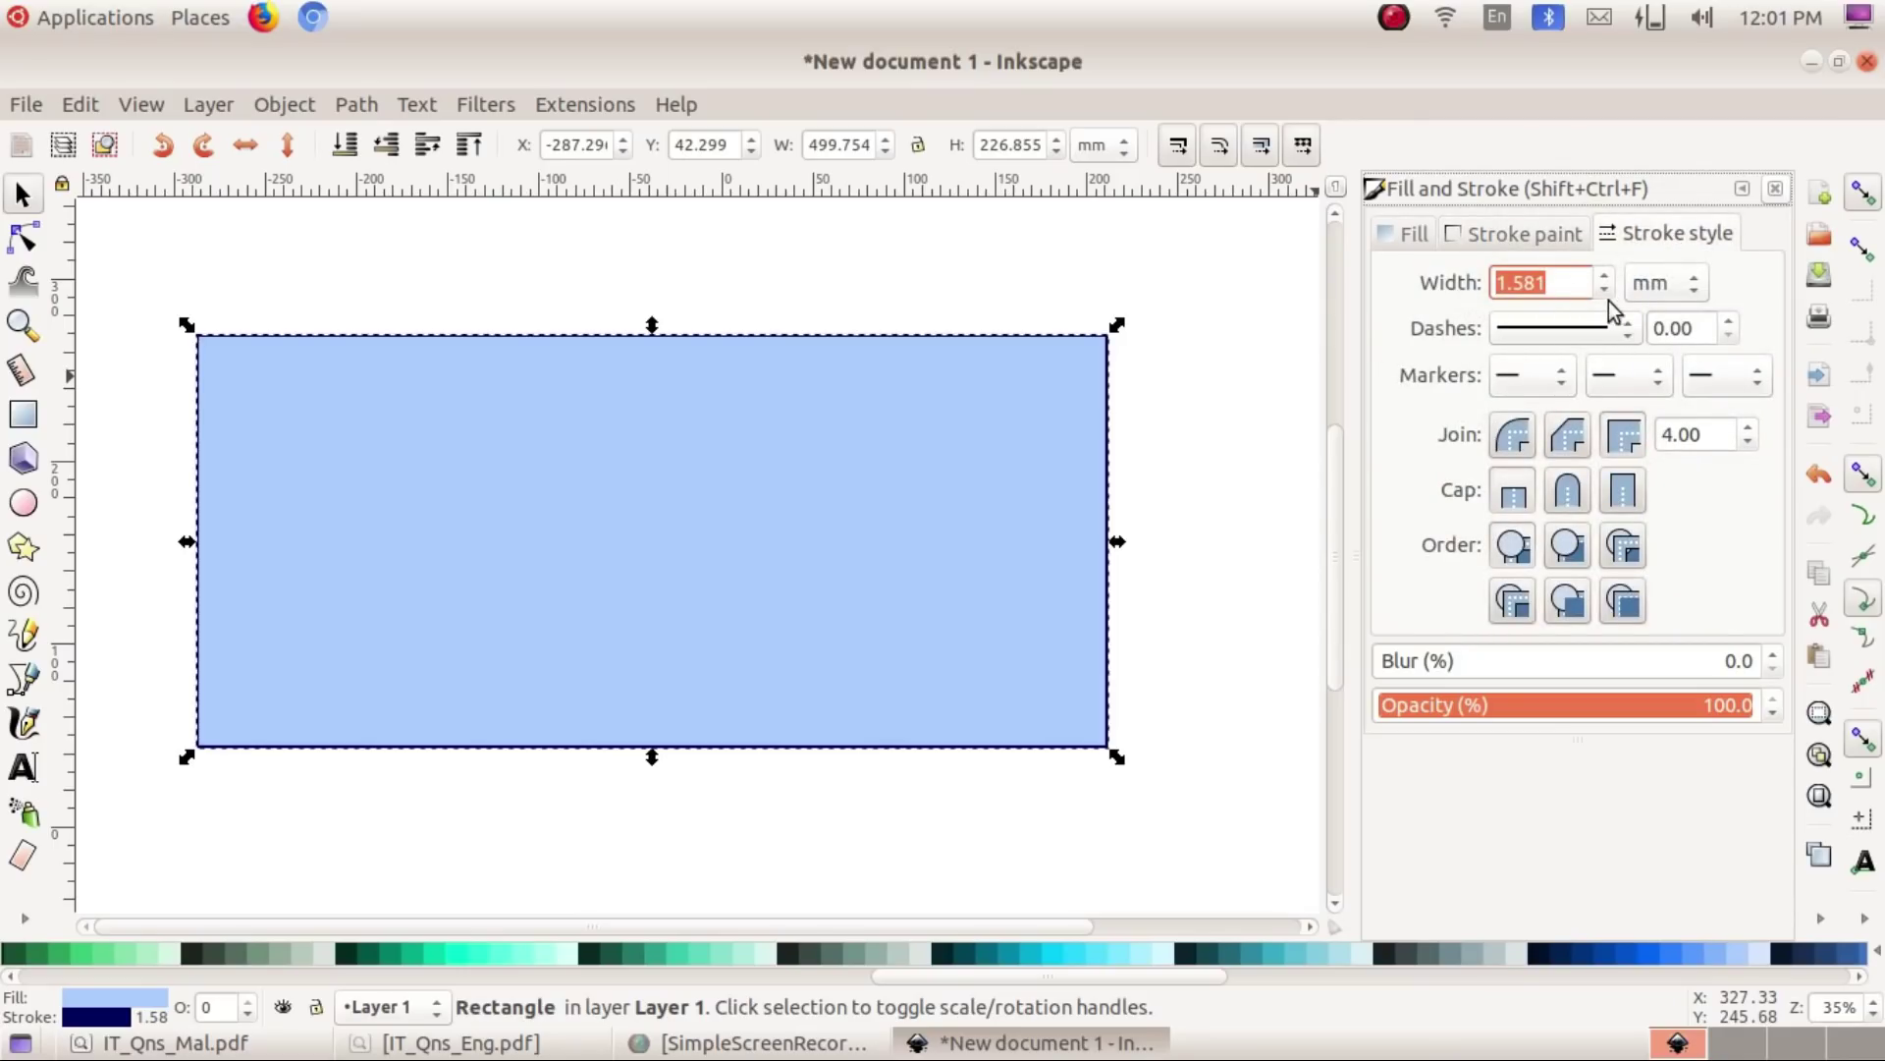
{"action": "scroll", "coordinate": [1613, 277], "scroll_direction": "up", "scroll_amount": 5}
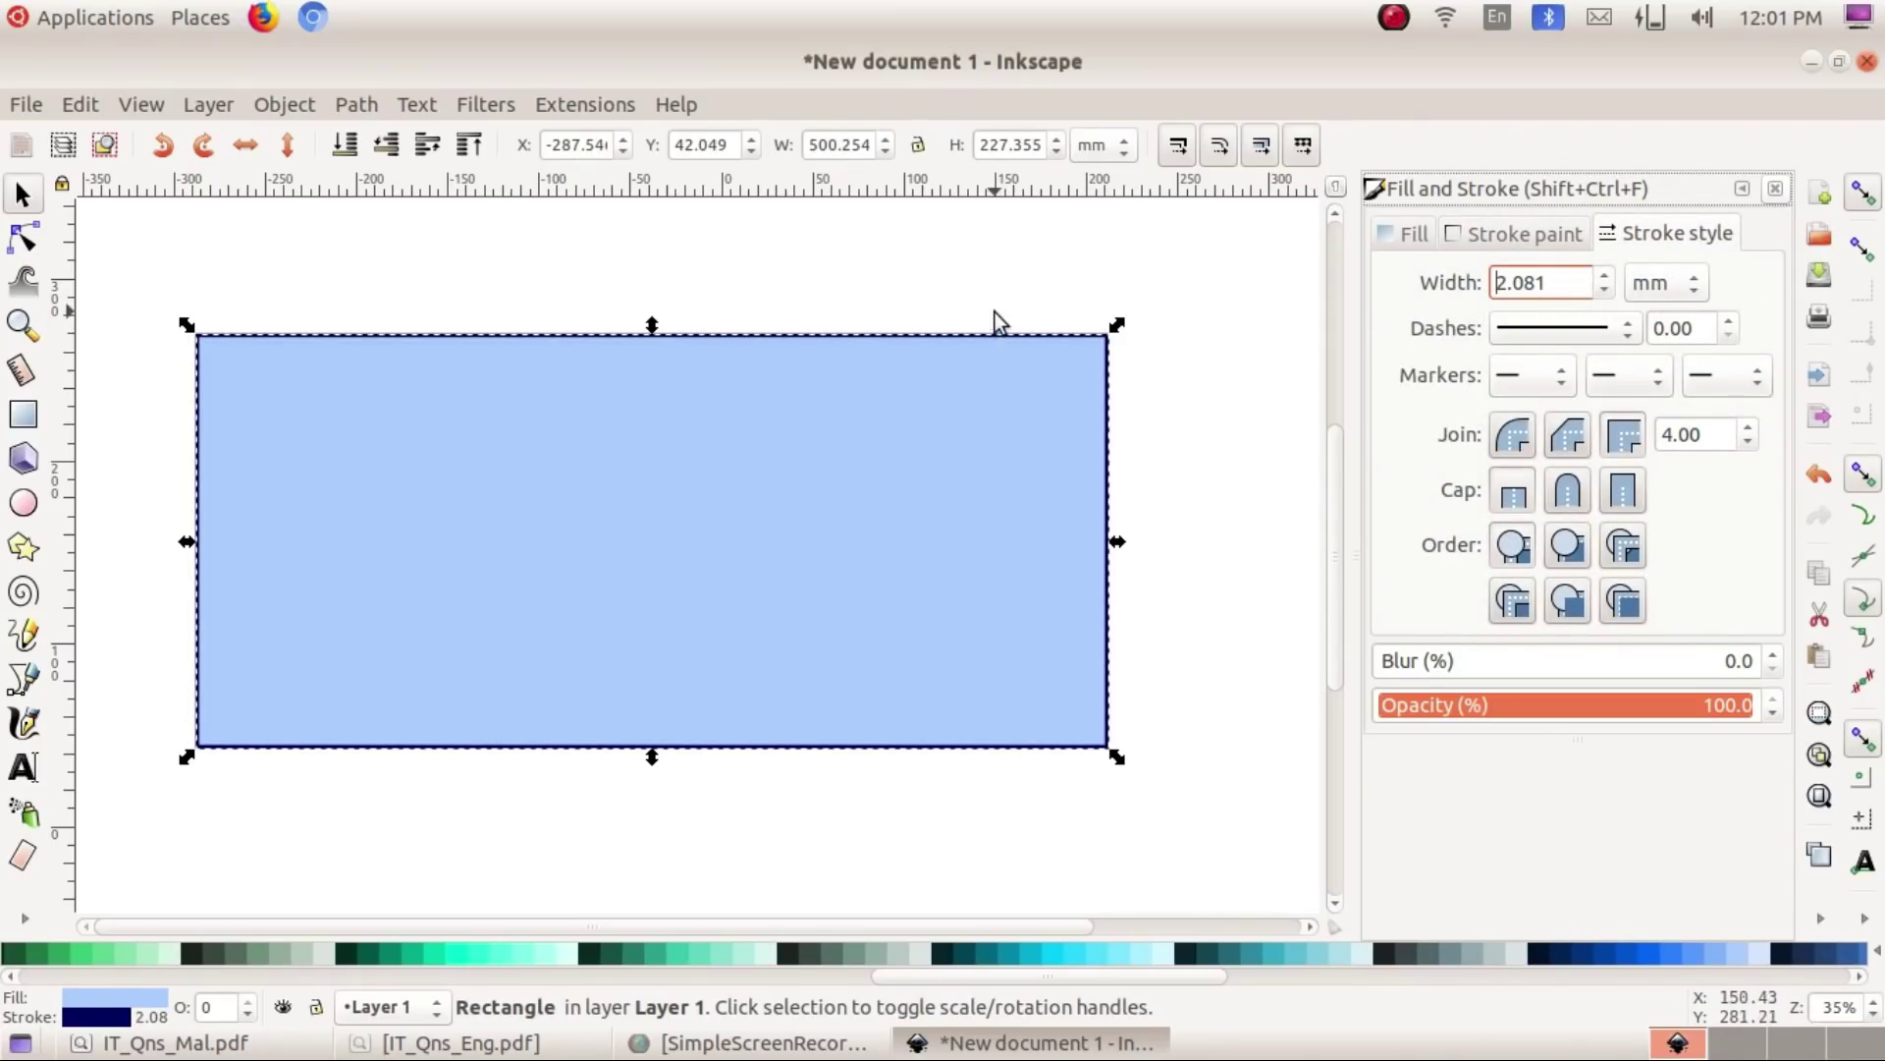
{"action": "left_click", "coordinate": [1605, 291]}
{"action": "left_click", "coordinate": [1605, 291]}
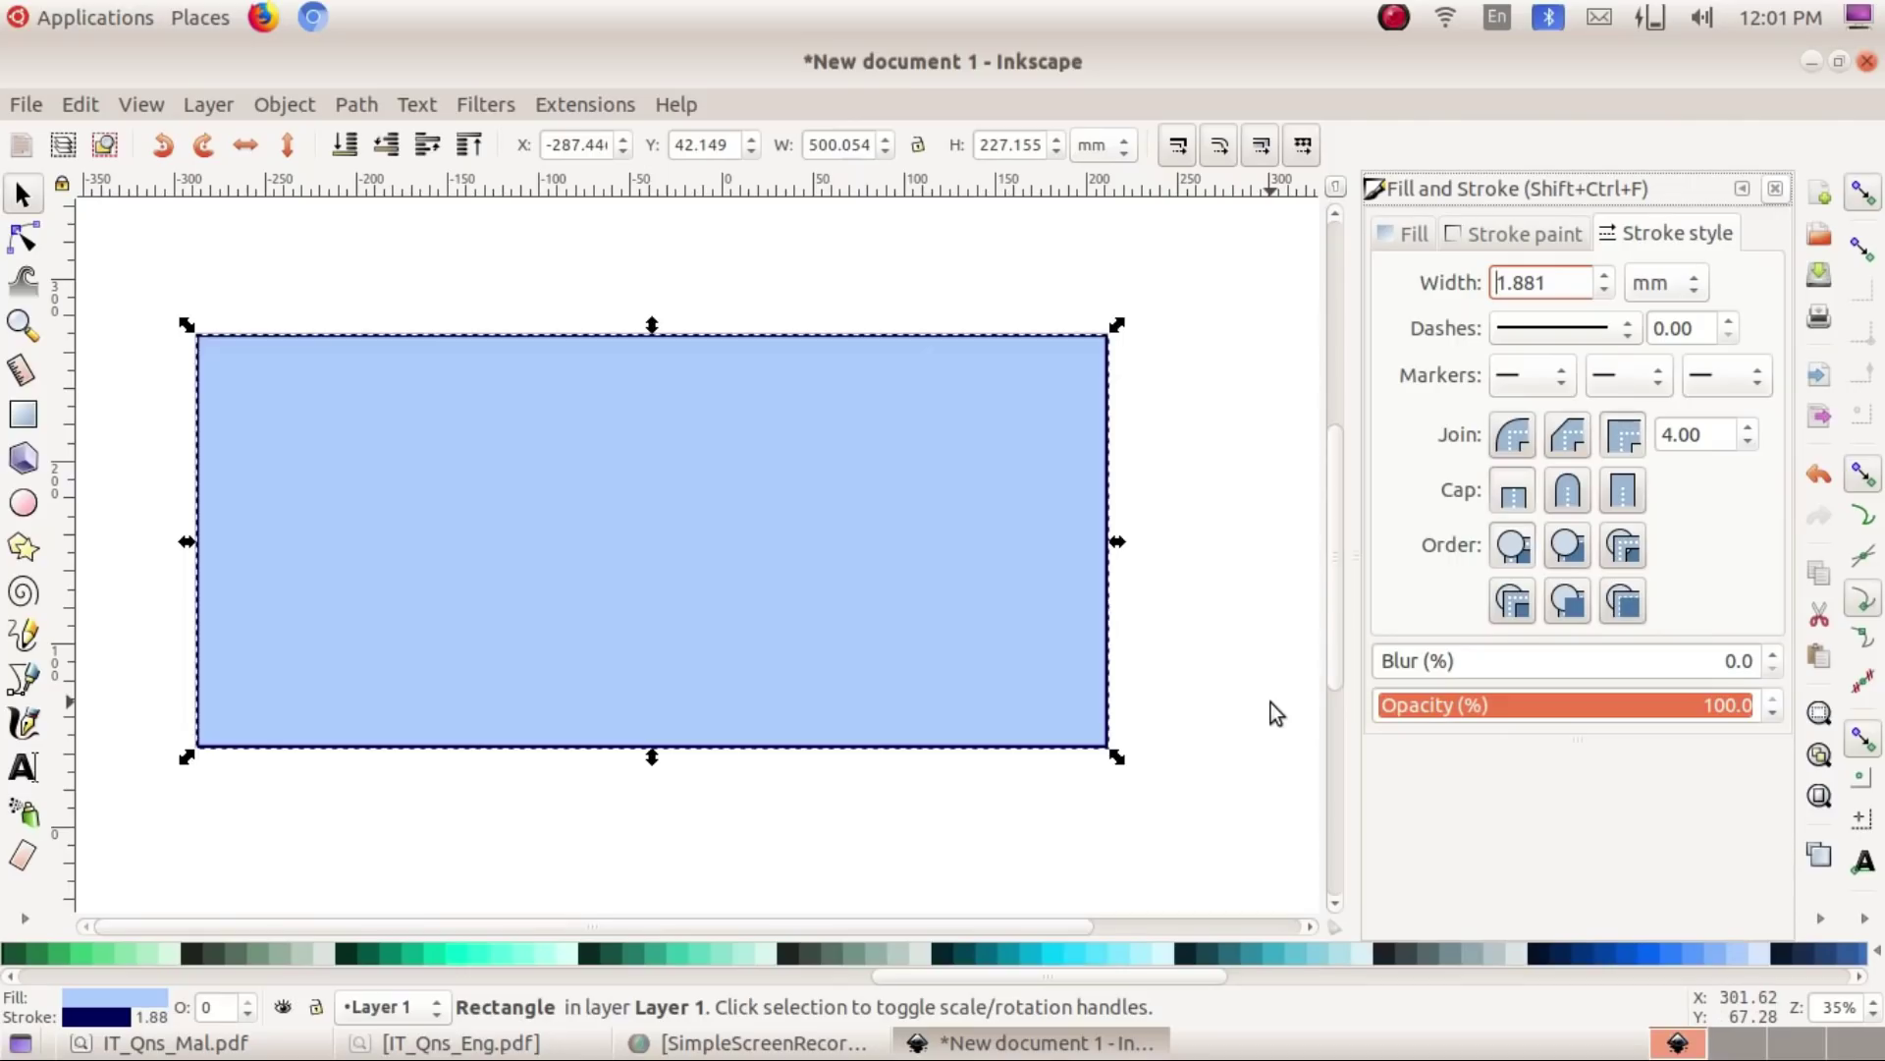
{"action": "key", "text": "Down"}
{"action": "key", "text": "Down"}
{"action": "key", "text": "Down"}
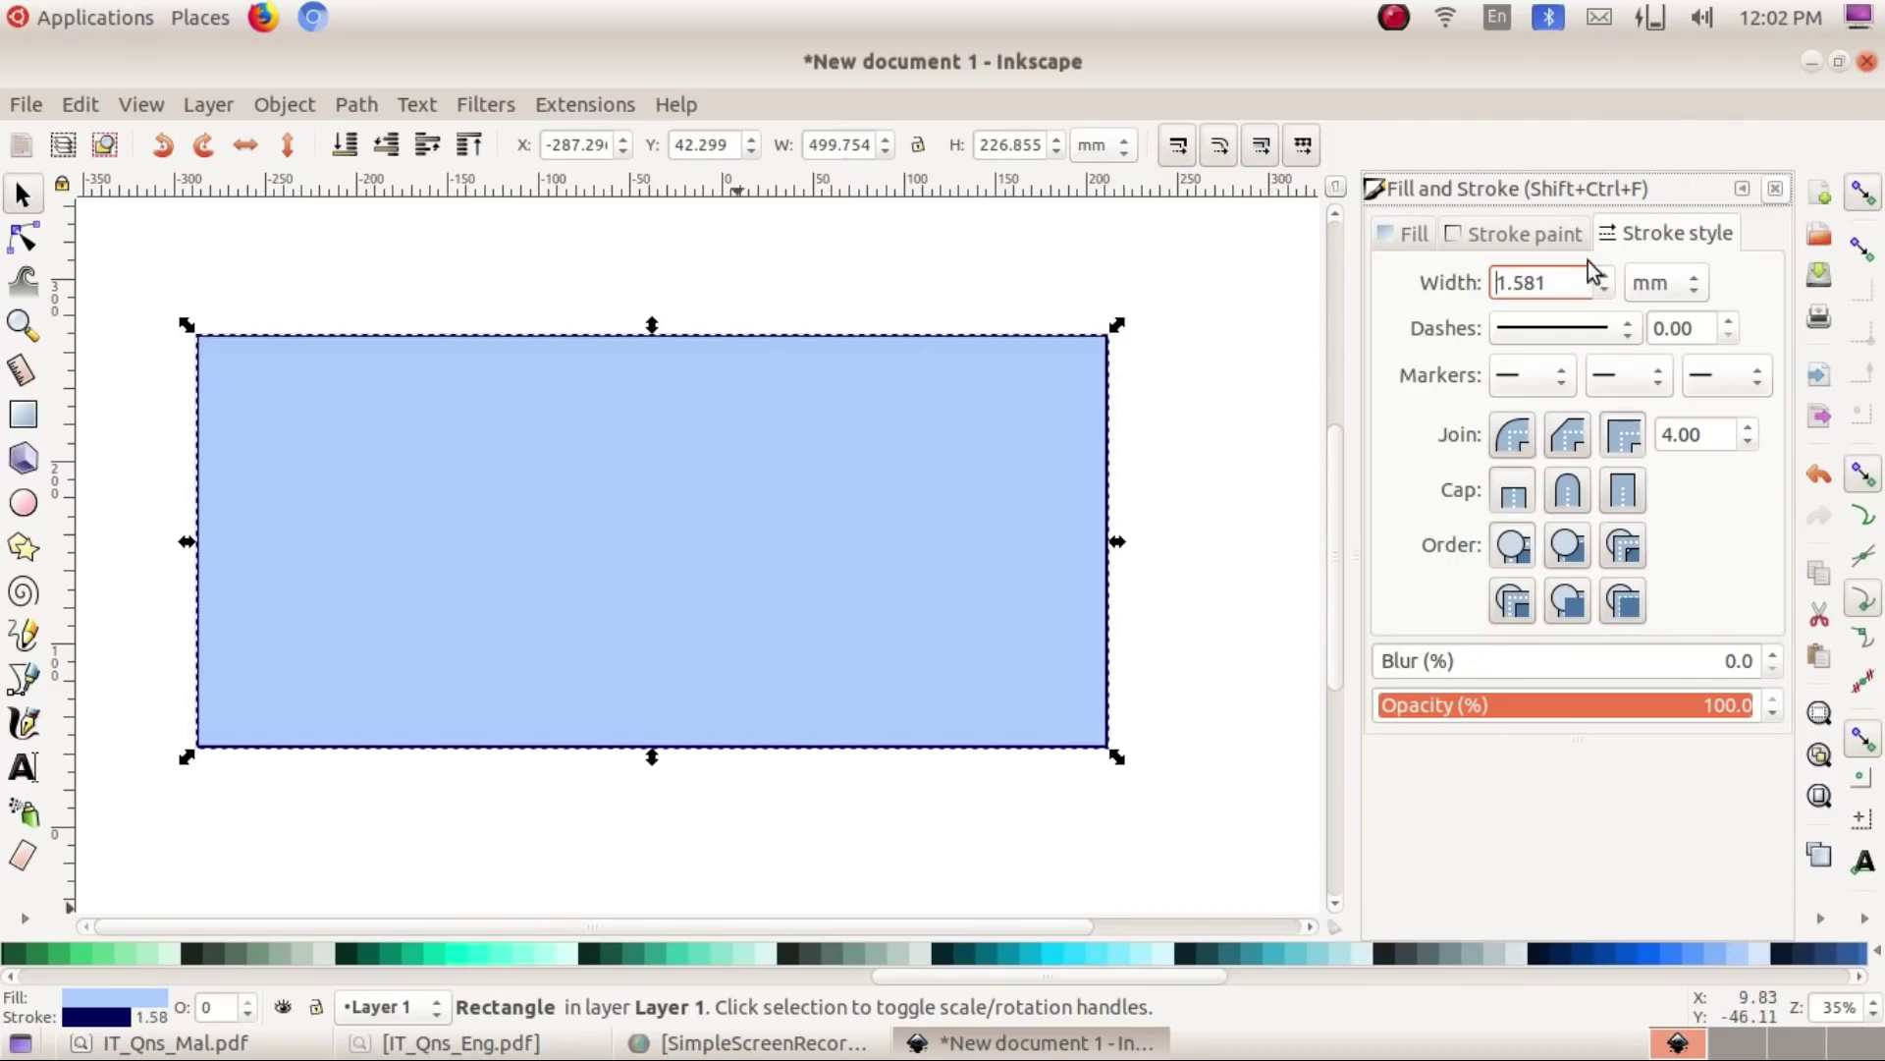
Step: Recolour the rectangle's stroke yellow with red 248 and green 248 (f8f862ff)
{"action": "left_click", "coordinate": [1557, 239]}
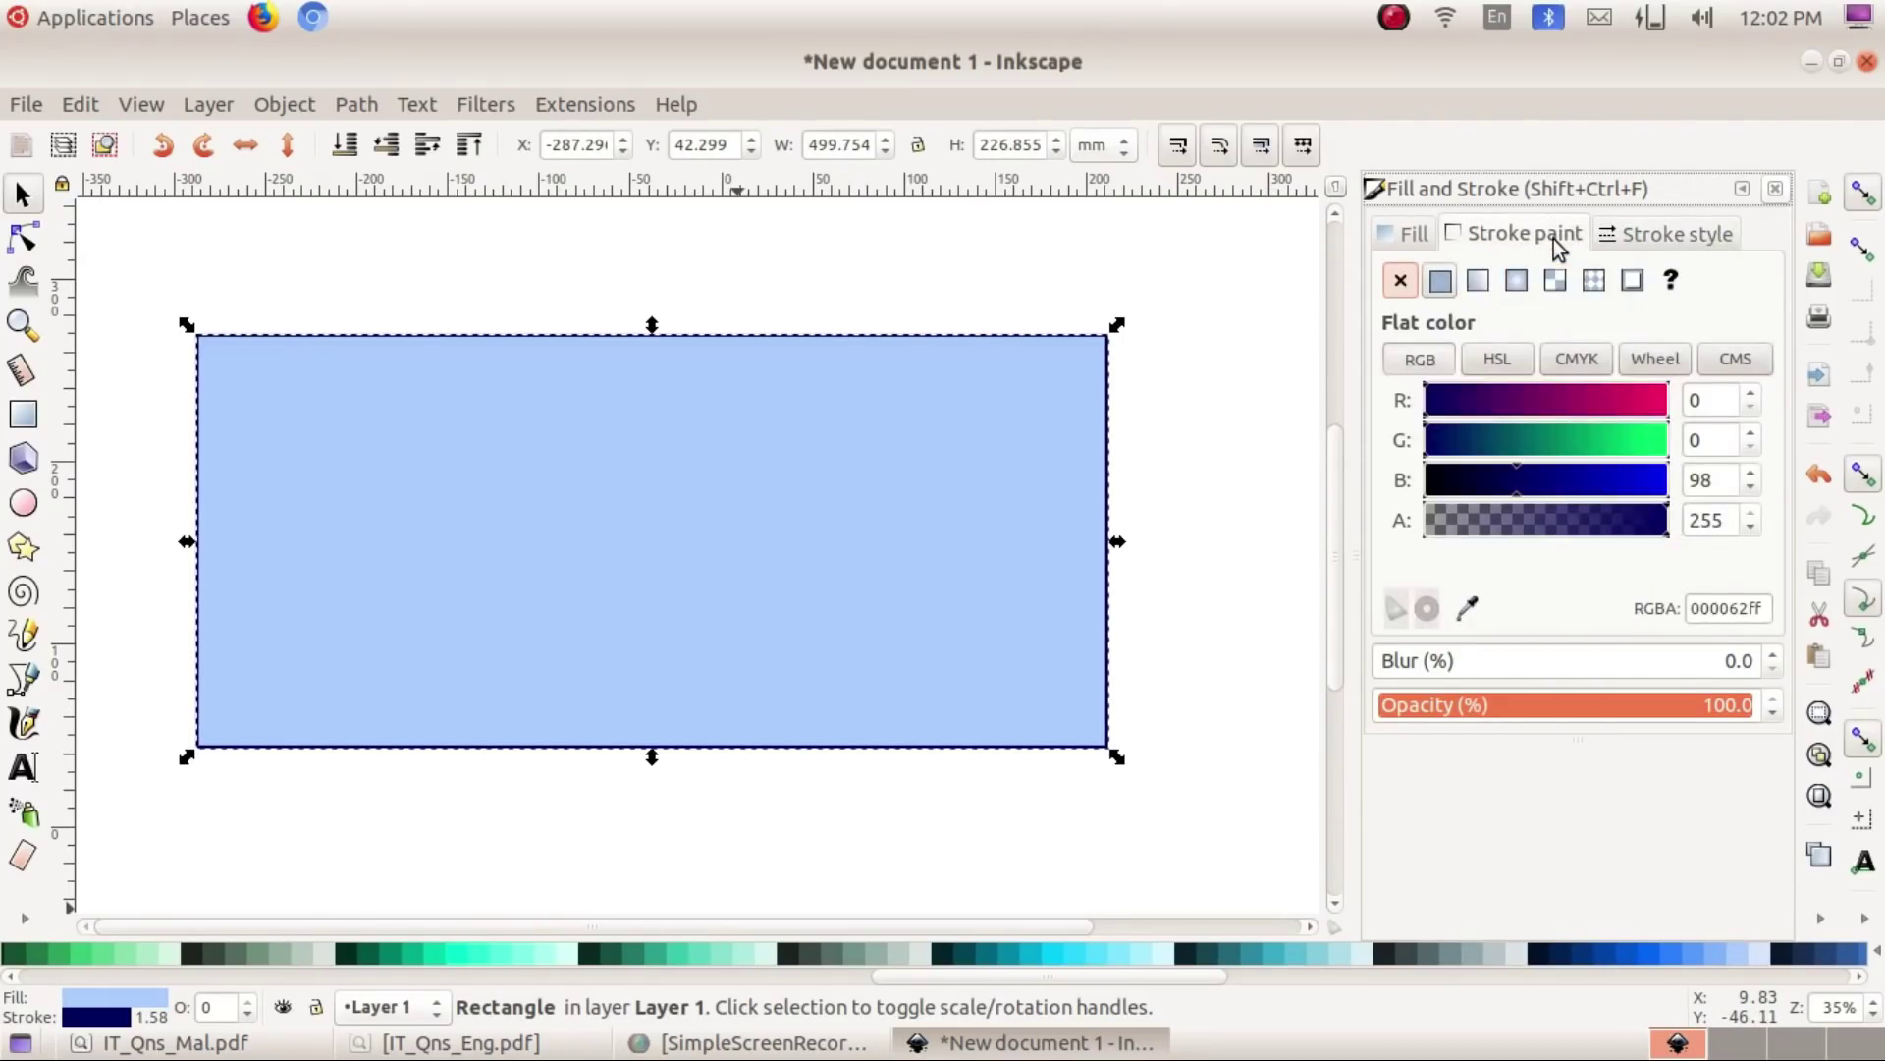
{"action": "left_click", "coordinate": [1442, 285]}
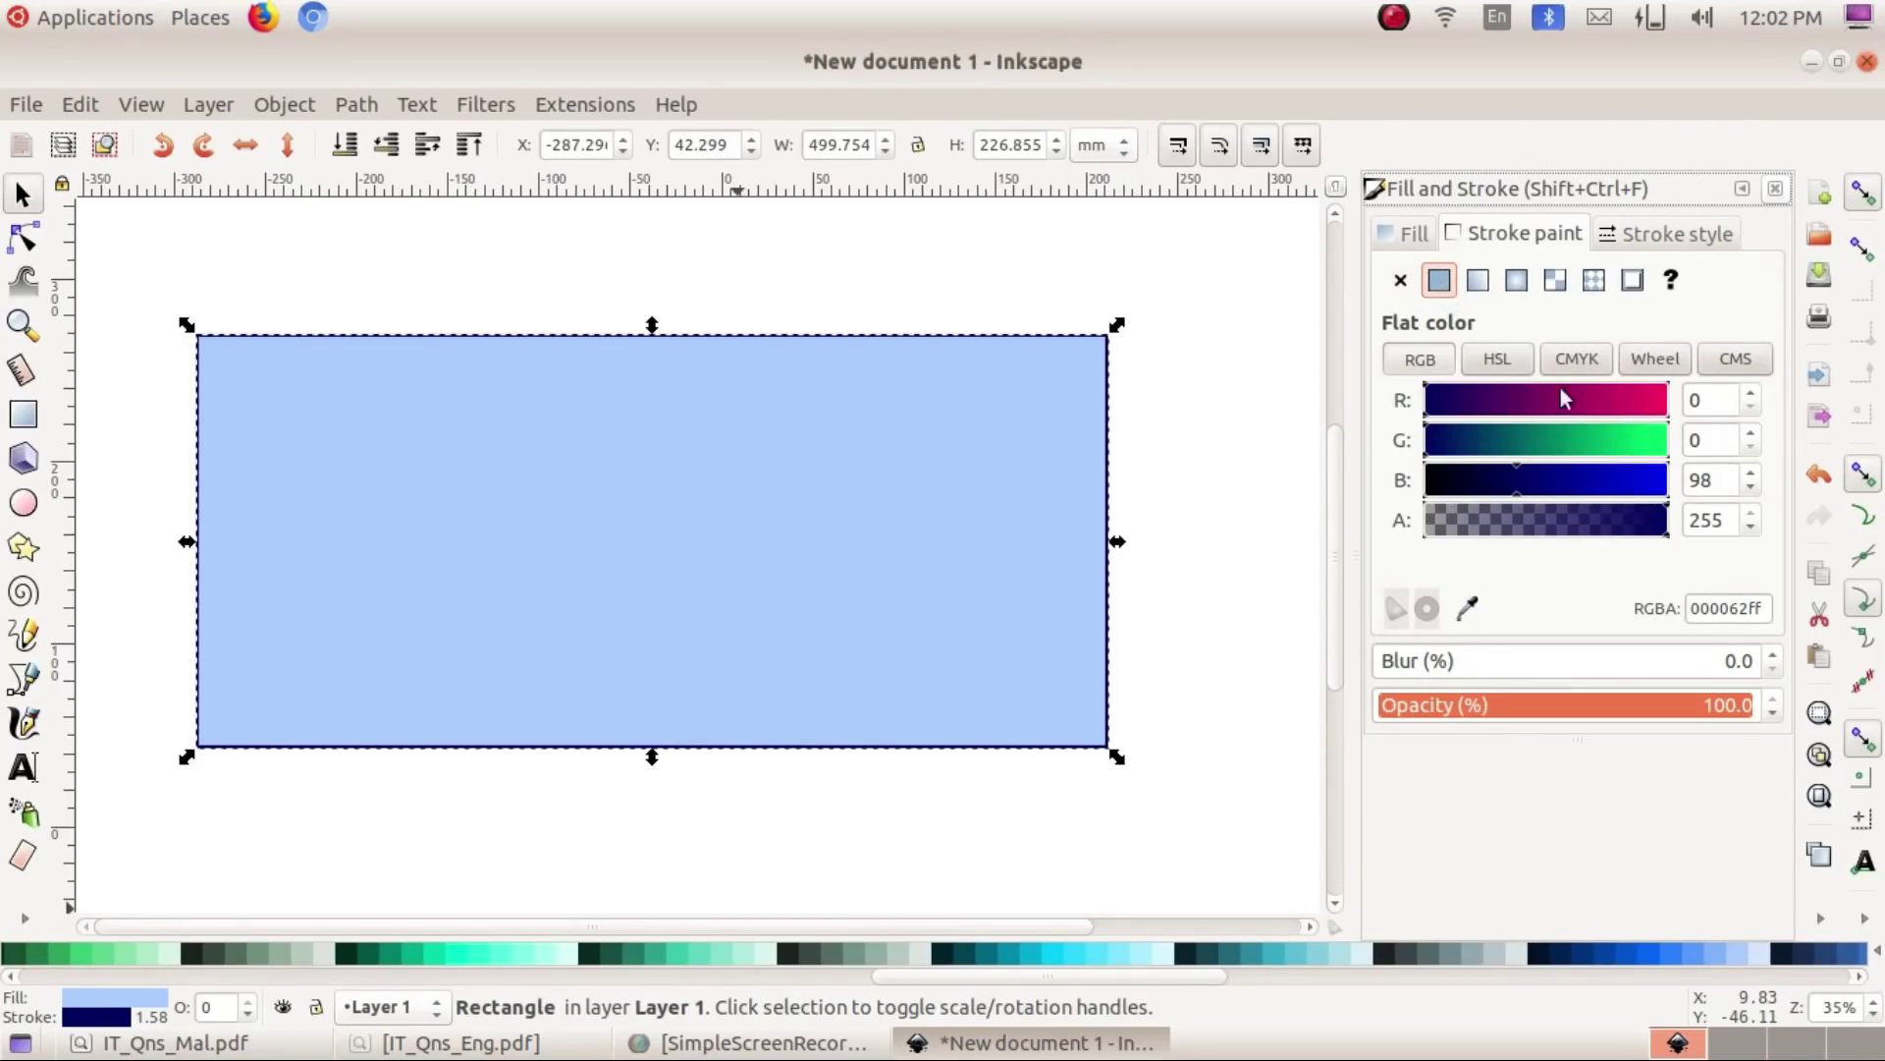
{"action": "mouse_move", "coordinate": [1507, 446]}
{"action": "left_mouse_down"}
{"action": "mouse_move", "coordinate": [1660, 434]}
{"action": "mouse_move", "coordinate": [1659, 399]}
{"action": "left_mouse_up"}
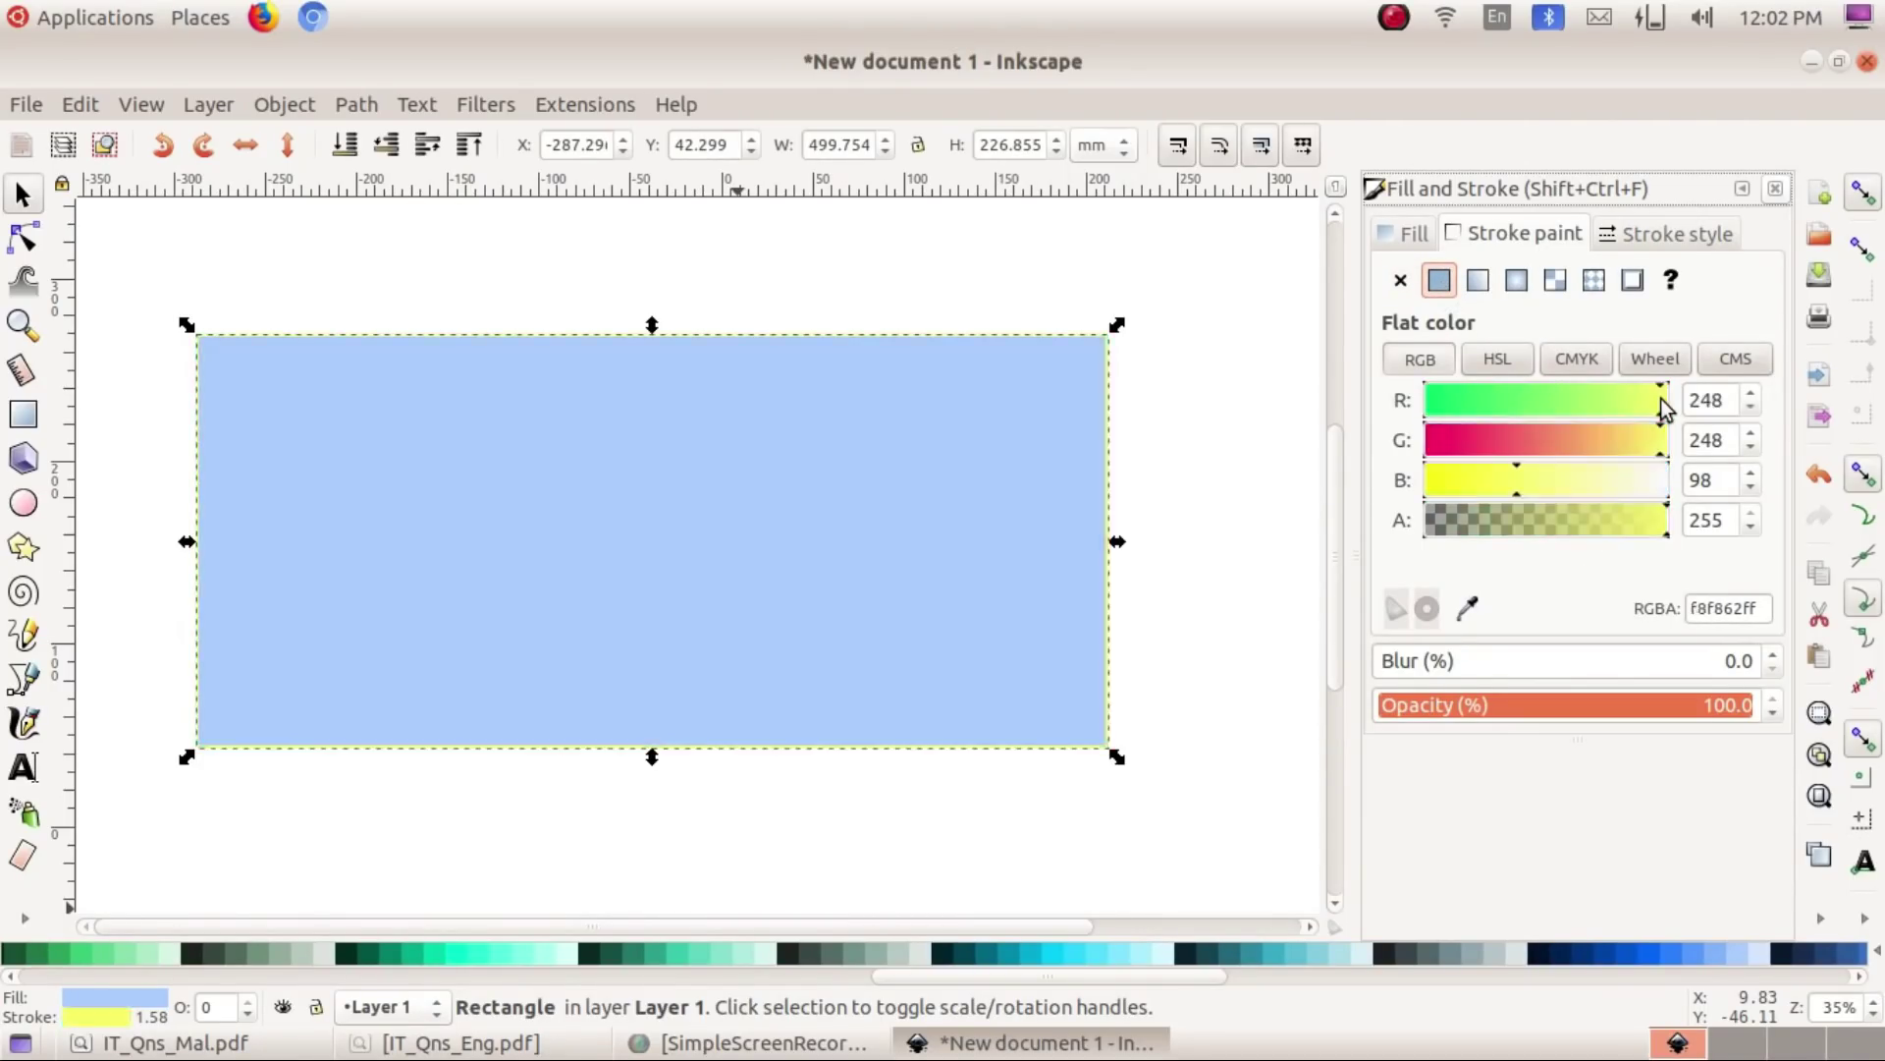
Step: Recolour the rectangle's stroke dark blue with red 16, green 45 and blue 107 (102d6bff), and deselect it
{"action": "left_click_drag", "start_coordinate": [1518, 428], "coordinate": [1441, 409]}
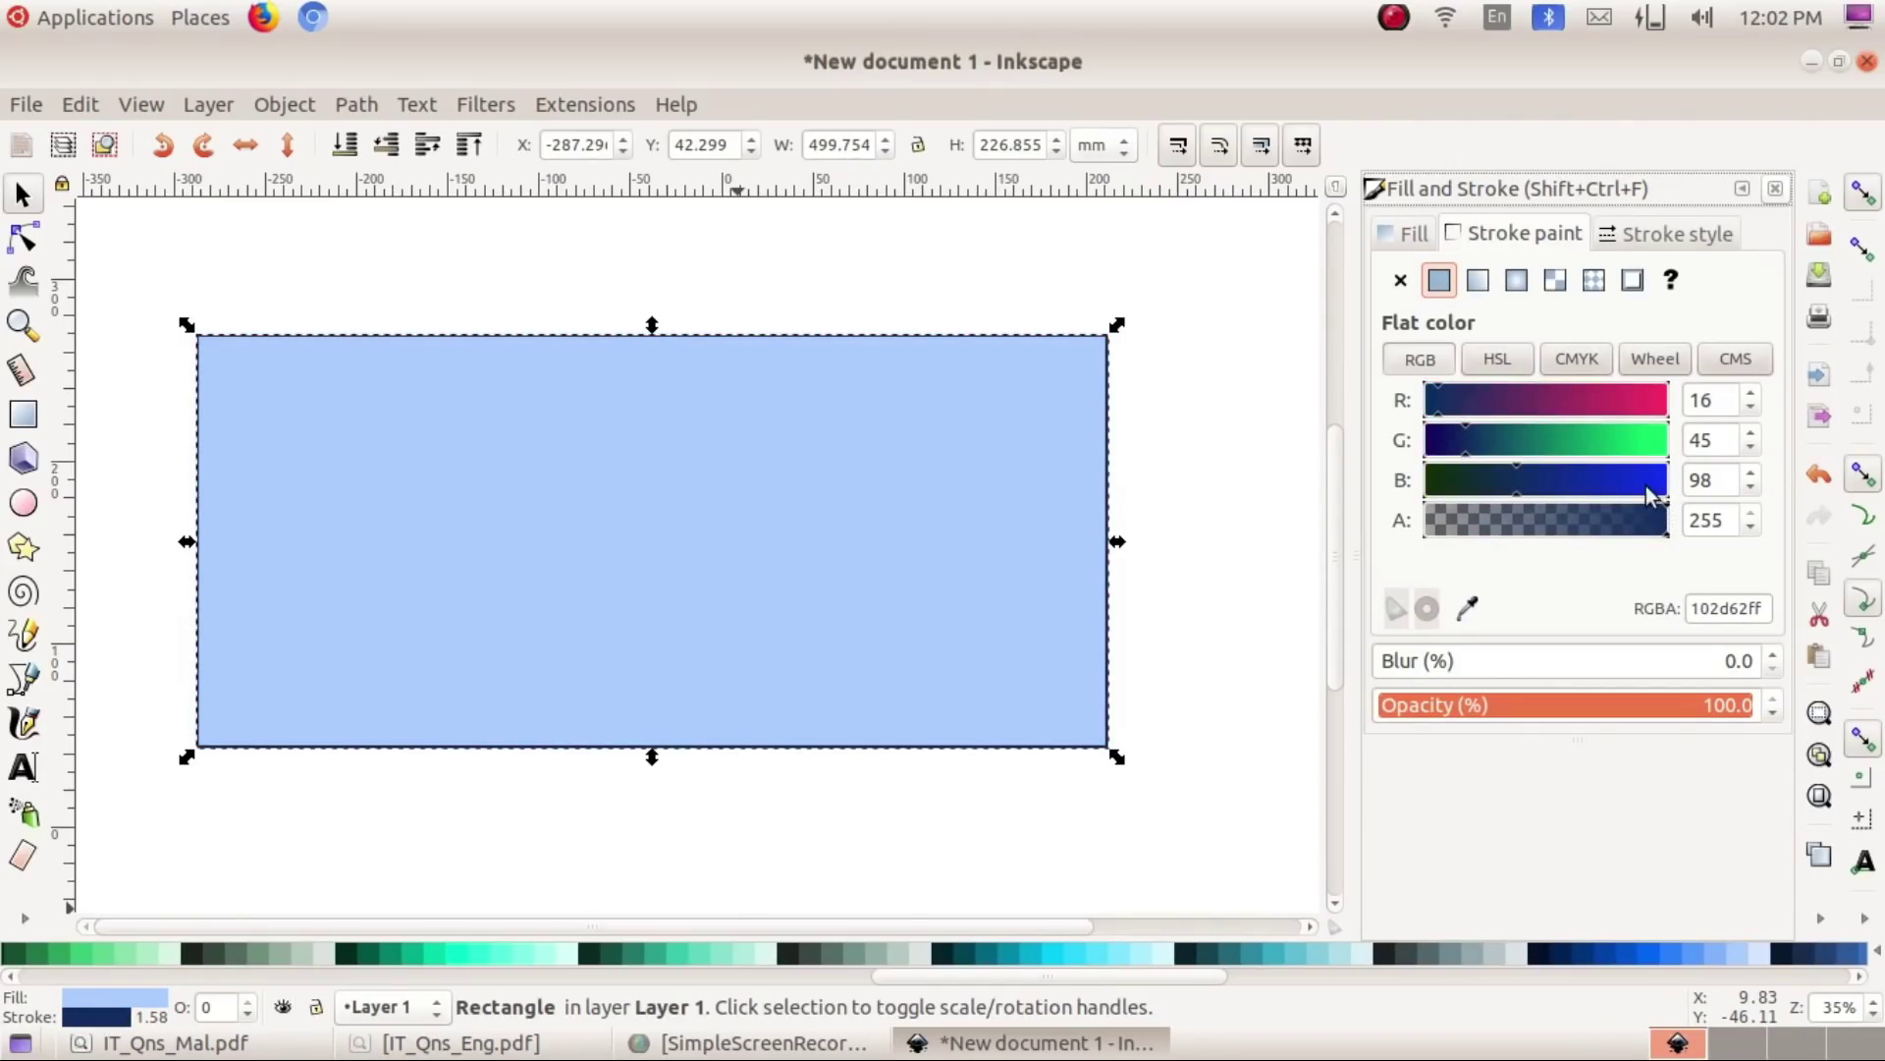
{"action": "left_click_drag", "start_coordinate": [1646, 486], "coordinate": [1526, 491]}
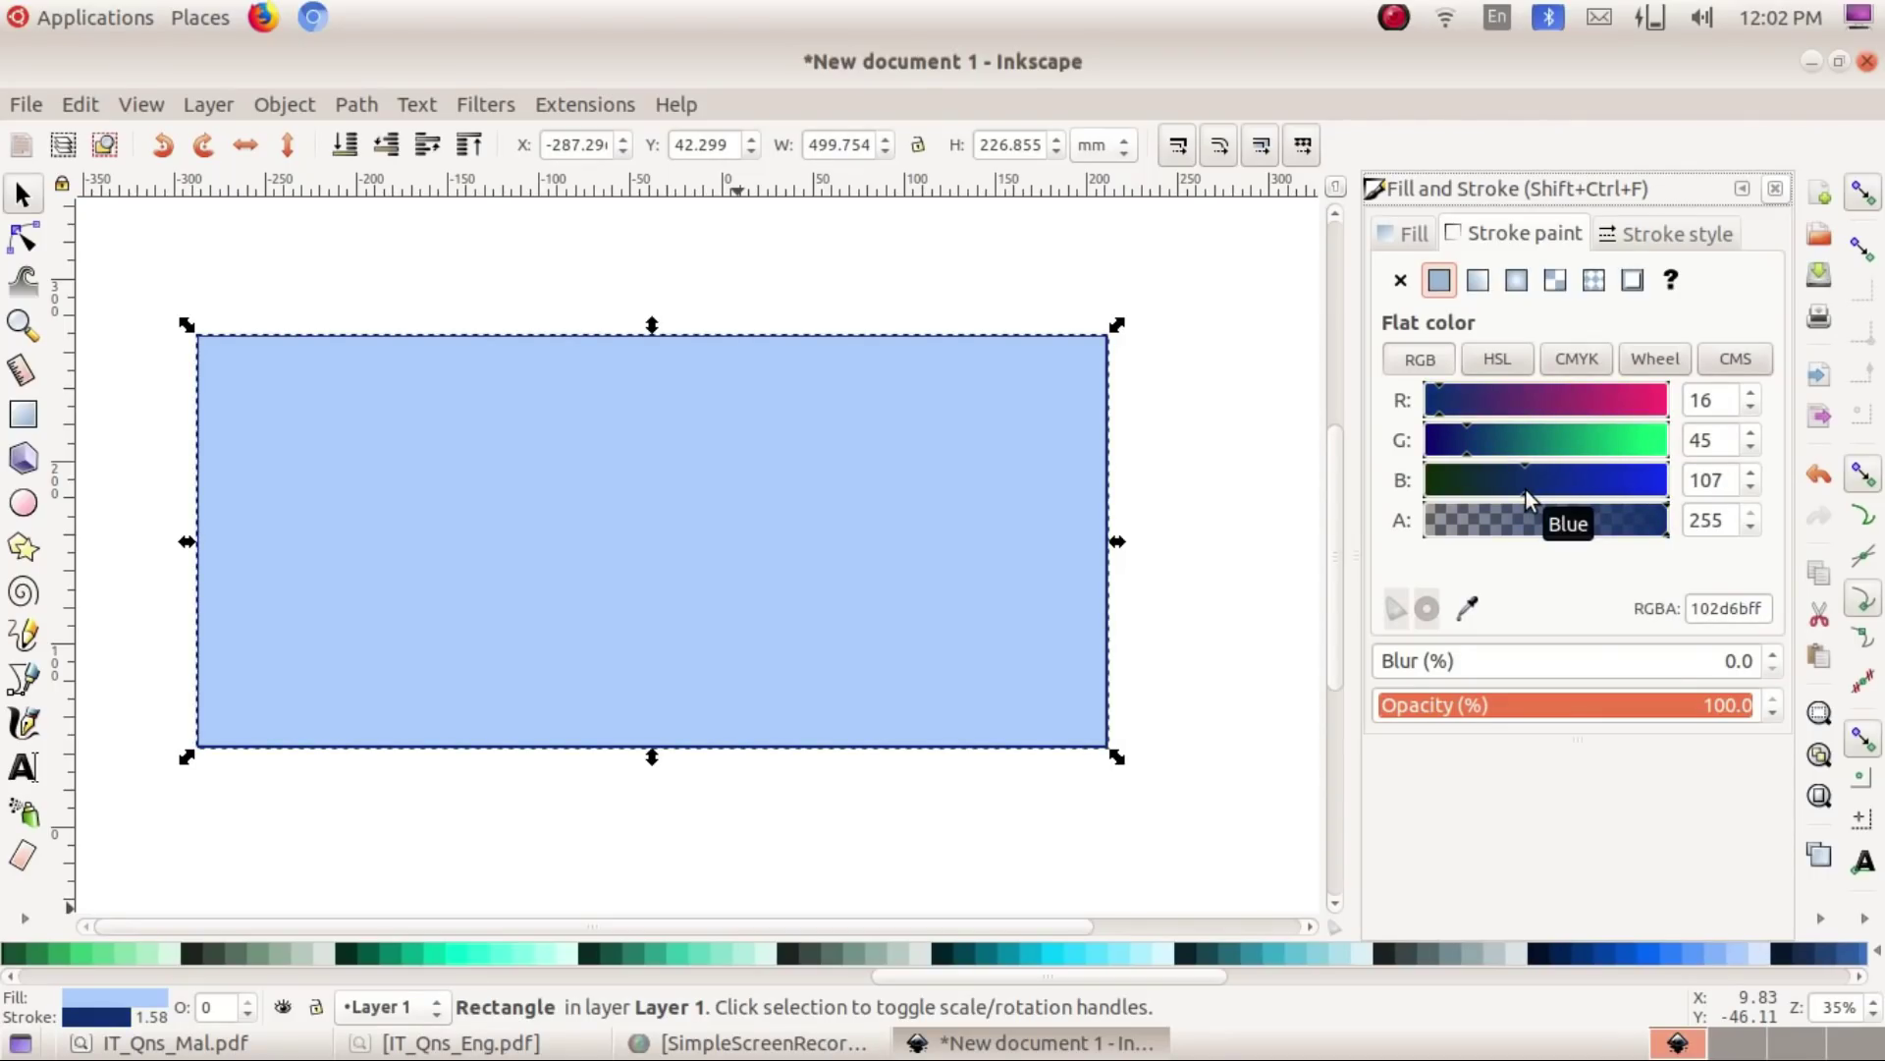
{"action": "left_click", "coordinate": [1214, 352]}
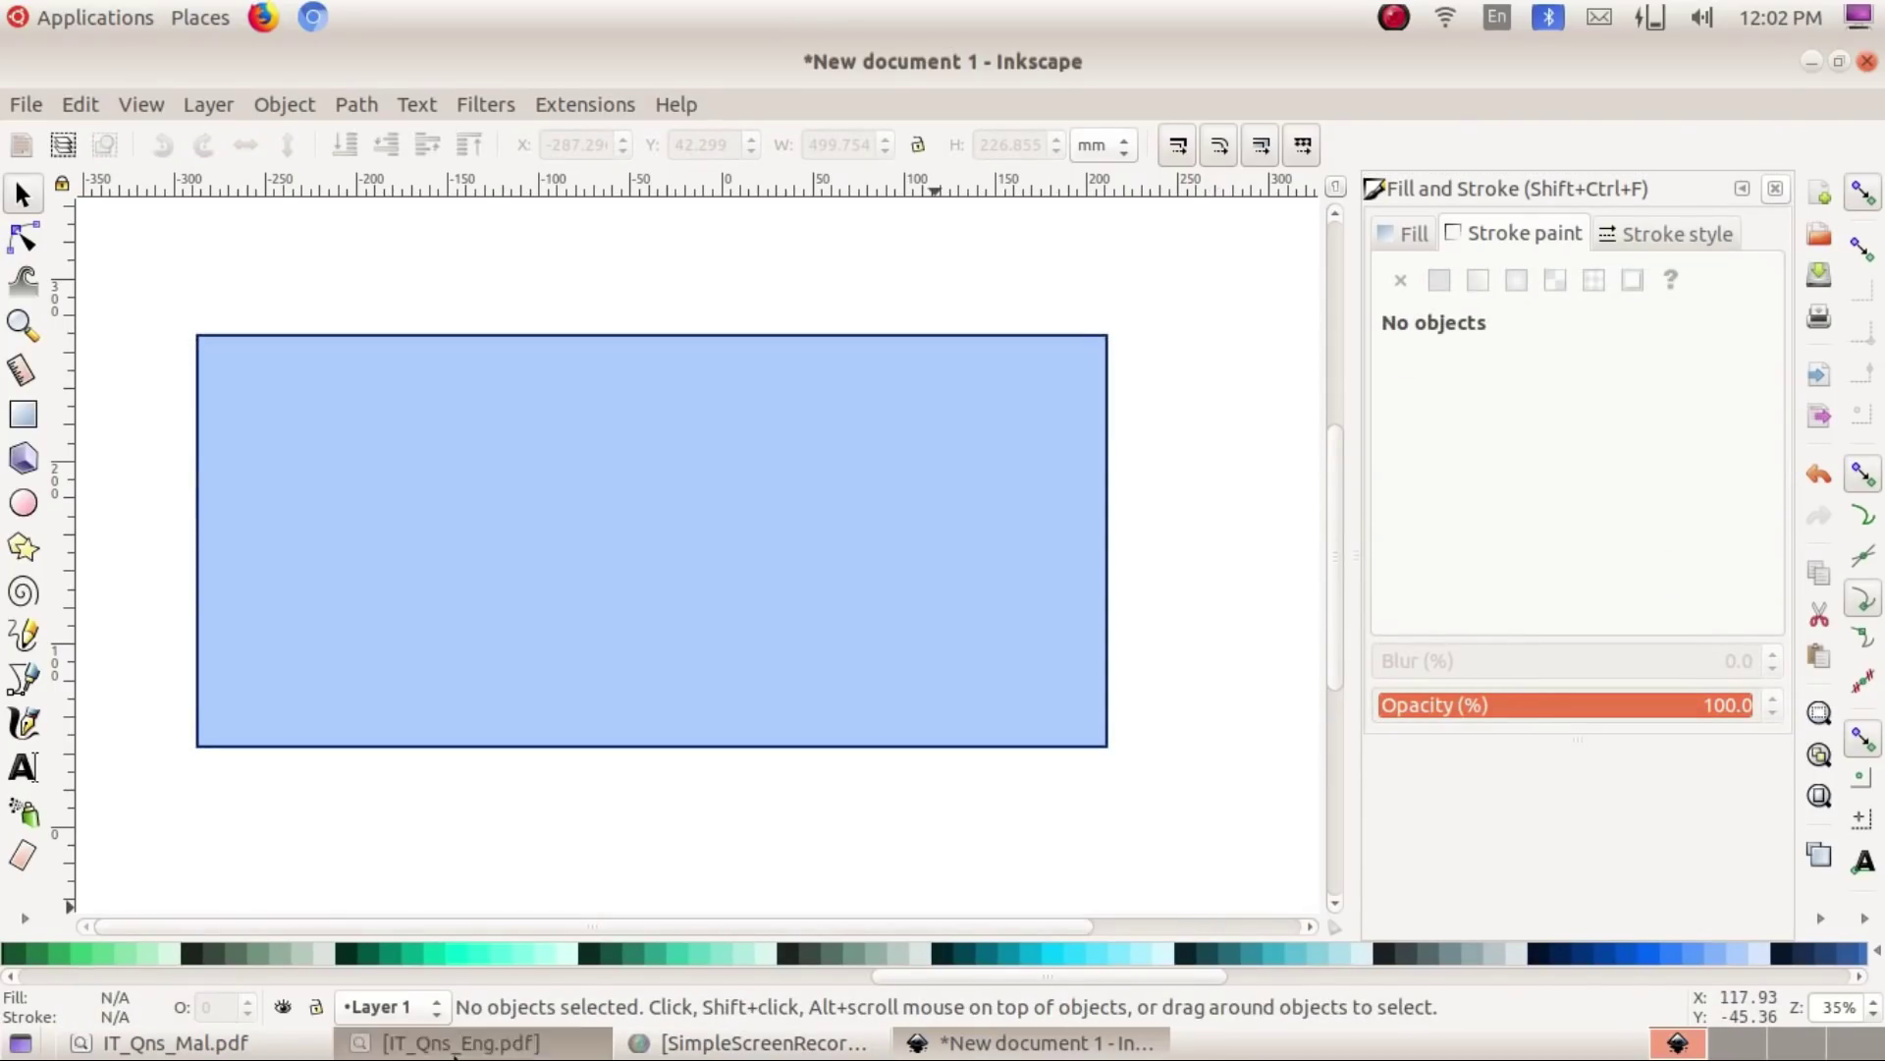
Step: Examine the sample sticker in IT_Qns_Eng.pdf for the outline, the mask's placement and the required image file, and return to Inkscape
{"action": "left_click", "coordinate": [538, 1049]}
{"action": "left_click", "coordinate": [538, 1048]}
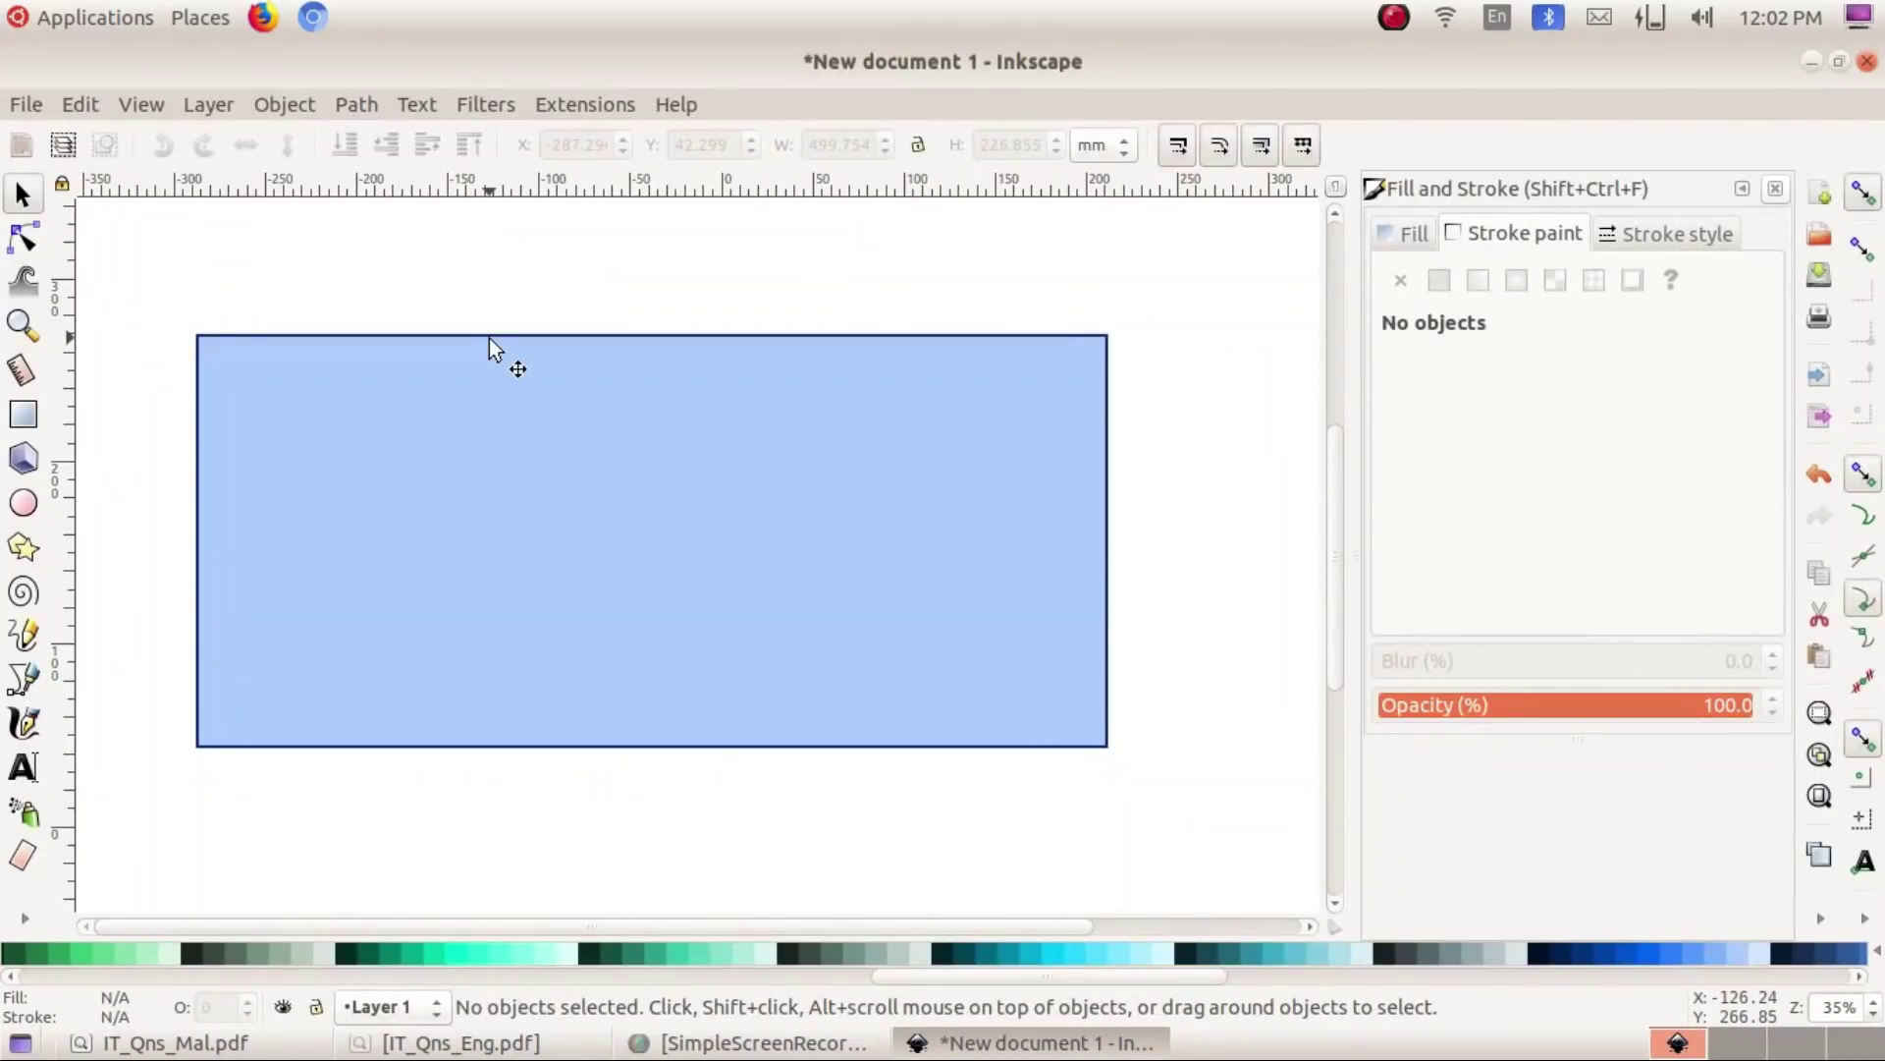
{"action": "left_click", "coordinate": [447, 1046]}
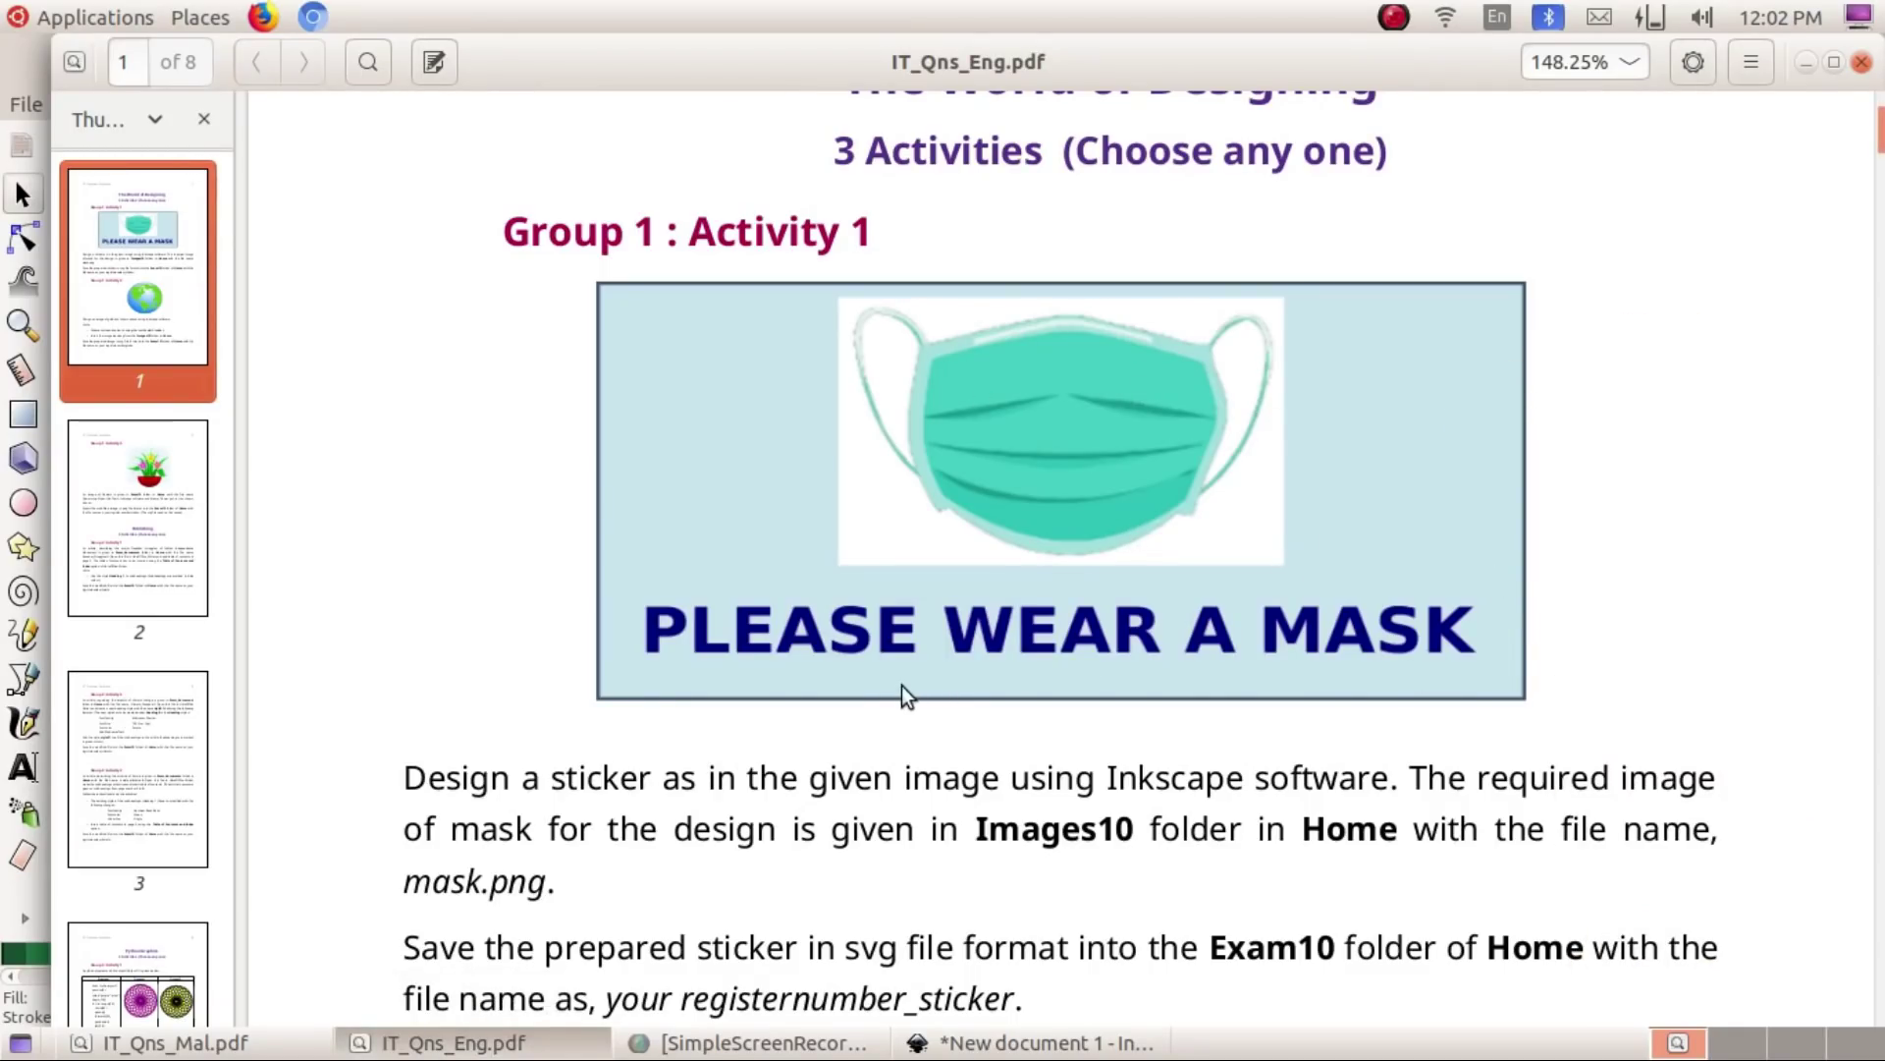
{"action": "left_click", "coordinate": [455, 1047]}
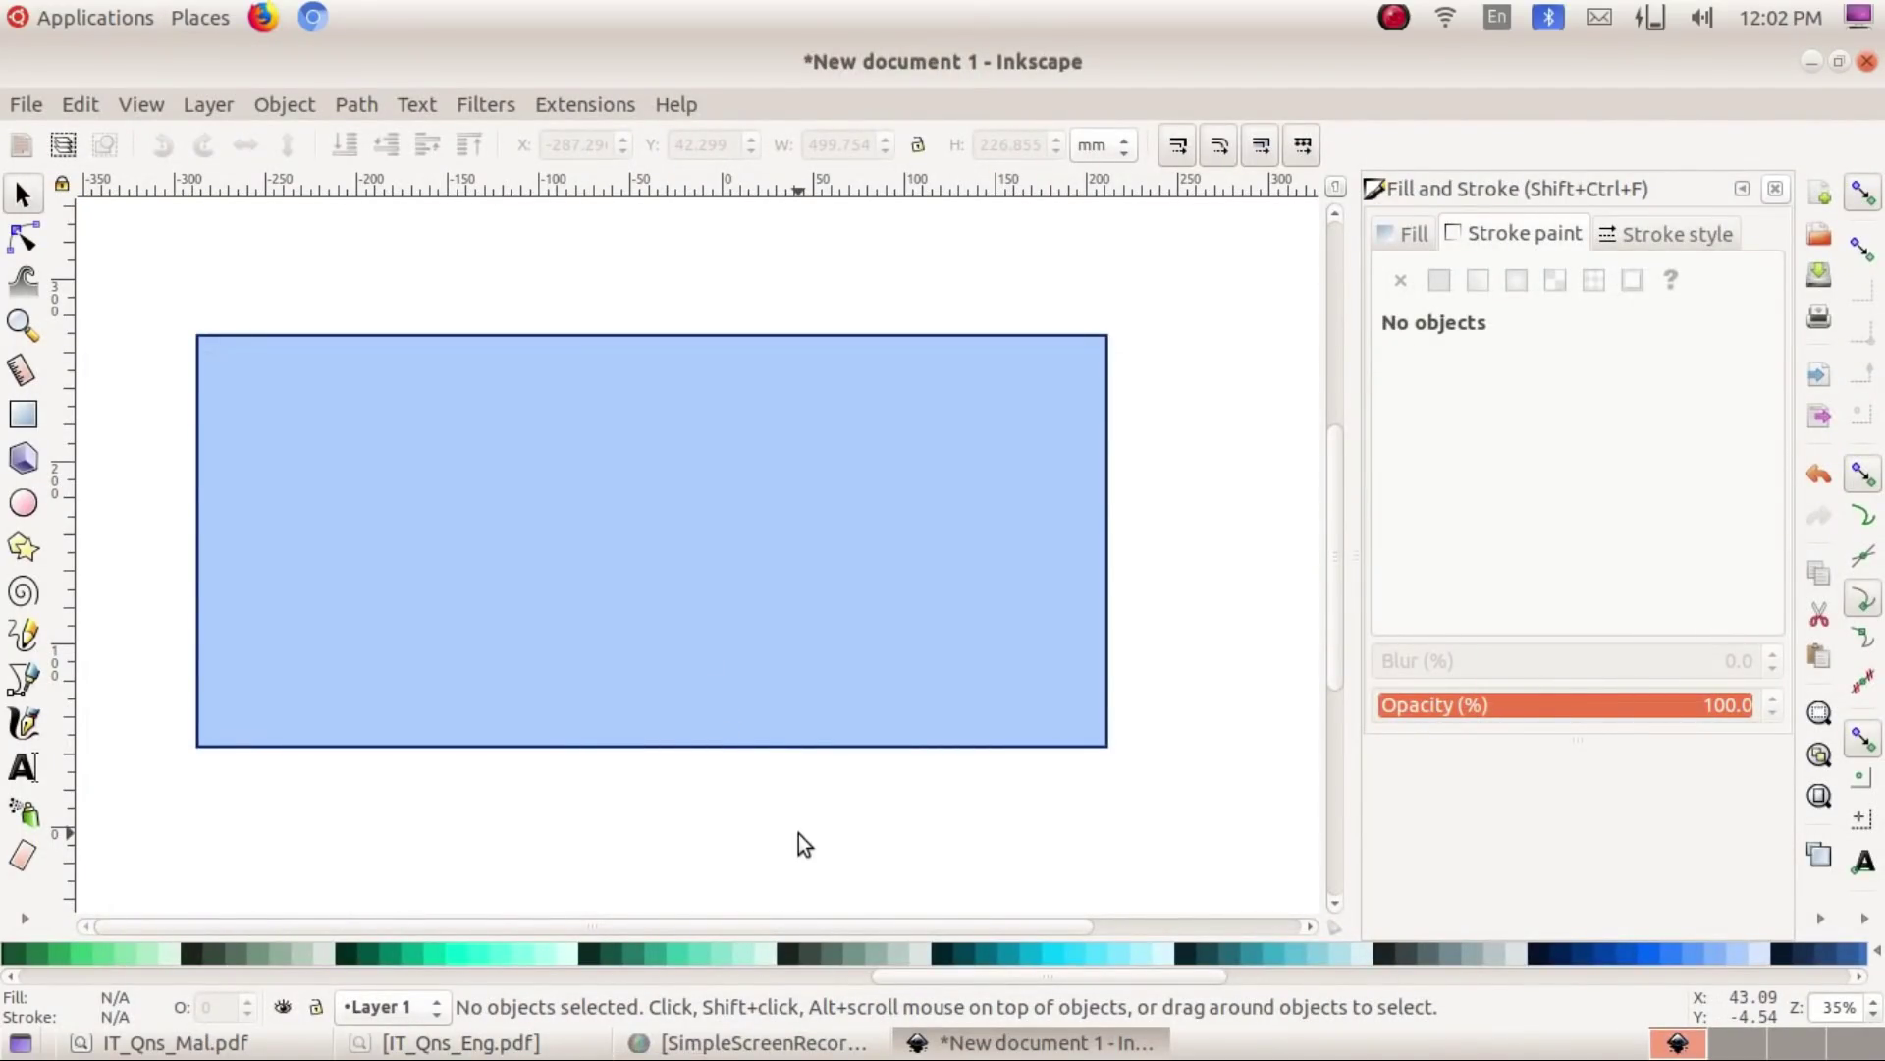
{"action": "left_click", "coordinate": [33, 106]}
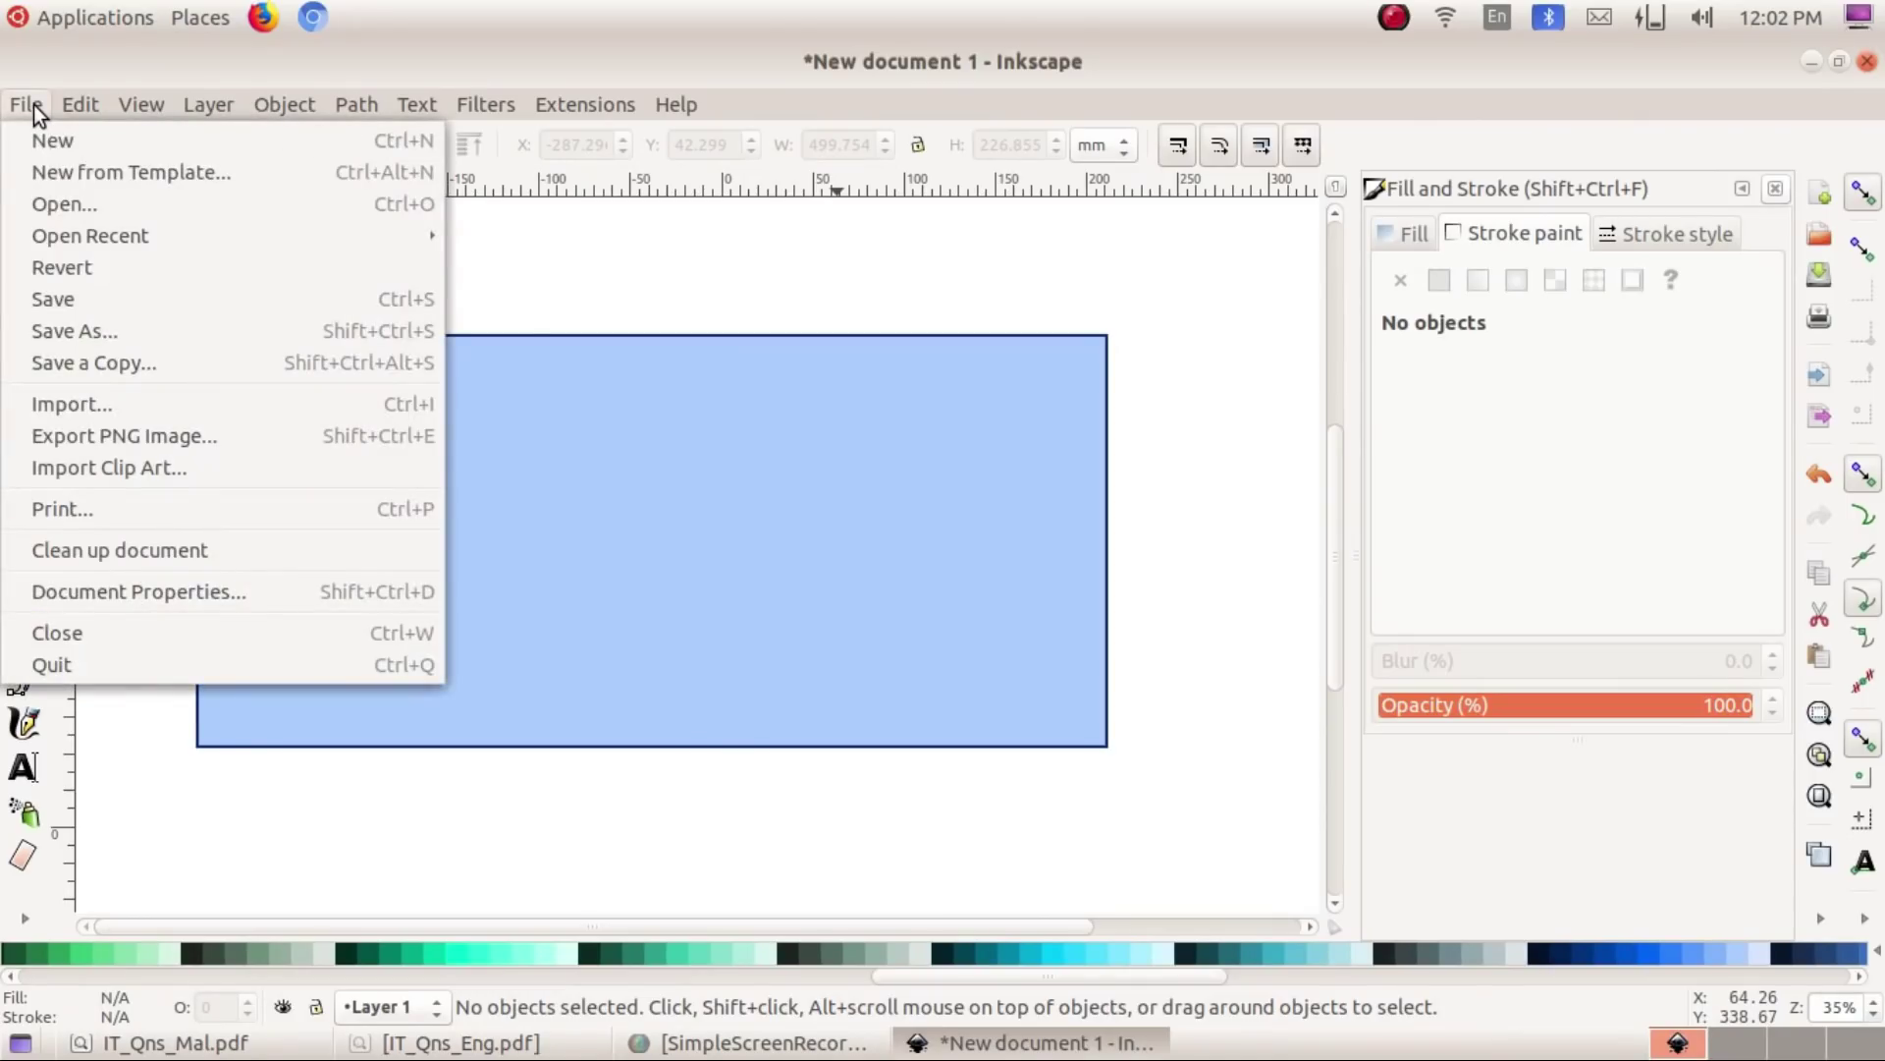
{"action": "left_click", "coordinate": [456, 1043]}
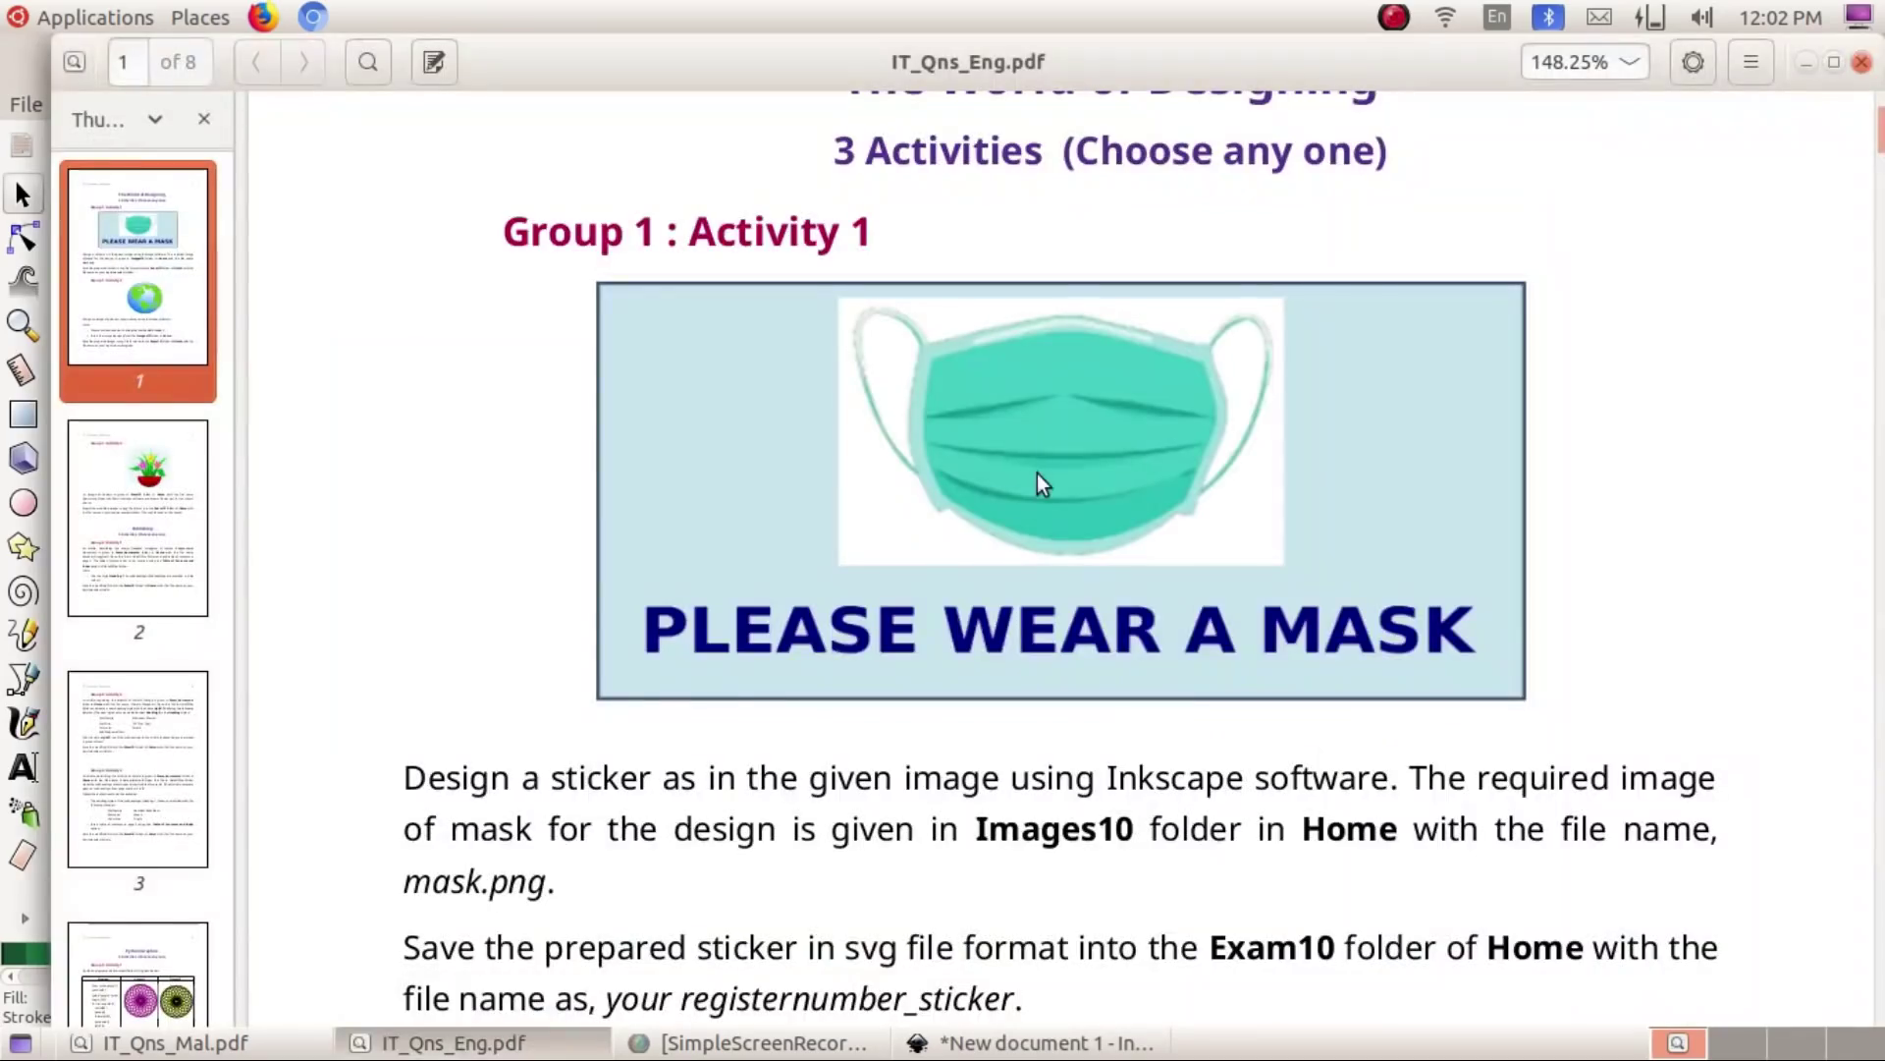
{"action": "left_click", "coordinate": [535, 1054]}
{"action": "left_click", "coordinate": [498, 1052]}
{"action": "left_click", "coordinate": [491, 1045]}
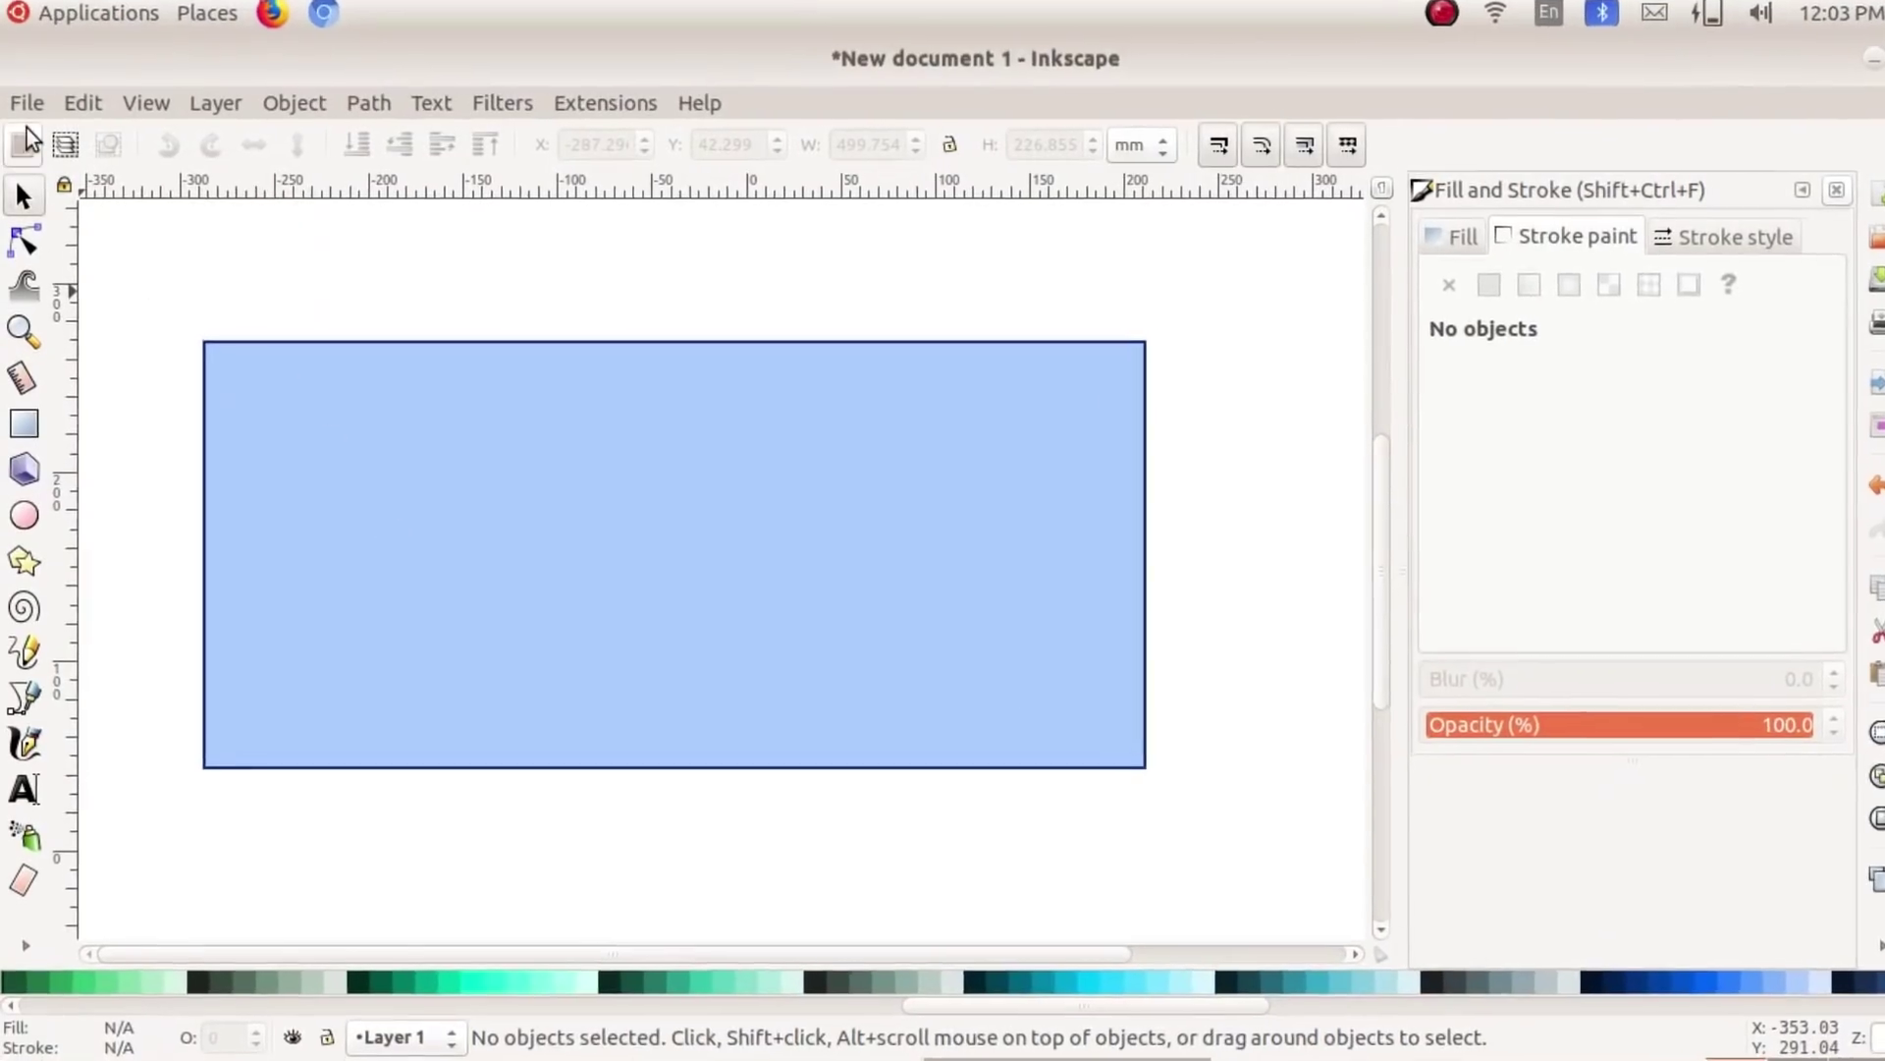
Step: Import mask.png from the Images10 folder under Resources/Resources_n, embedded with DPI from file and rendering mode None (auto)
{"action": "left_click", "coordinate": [27, 102]}
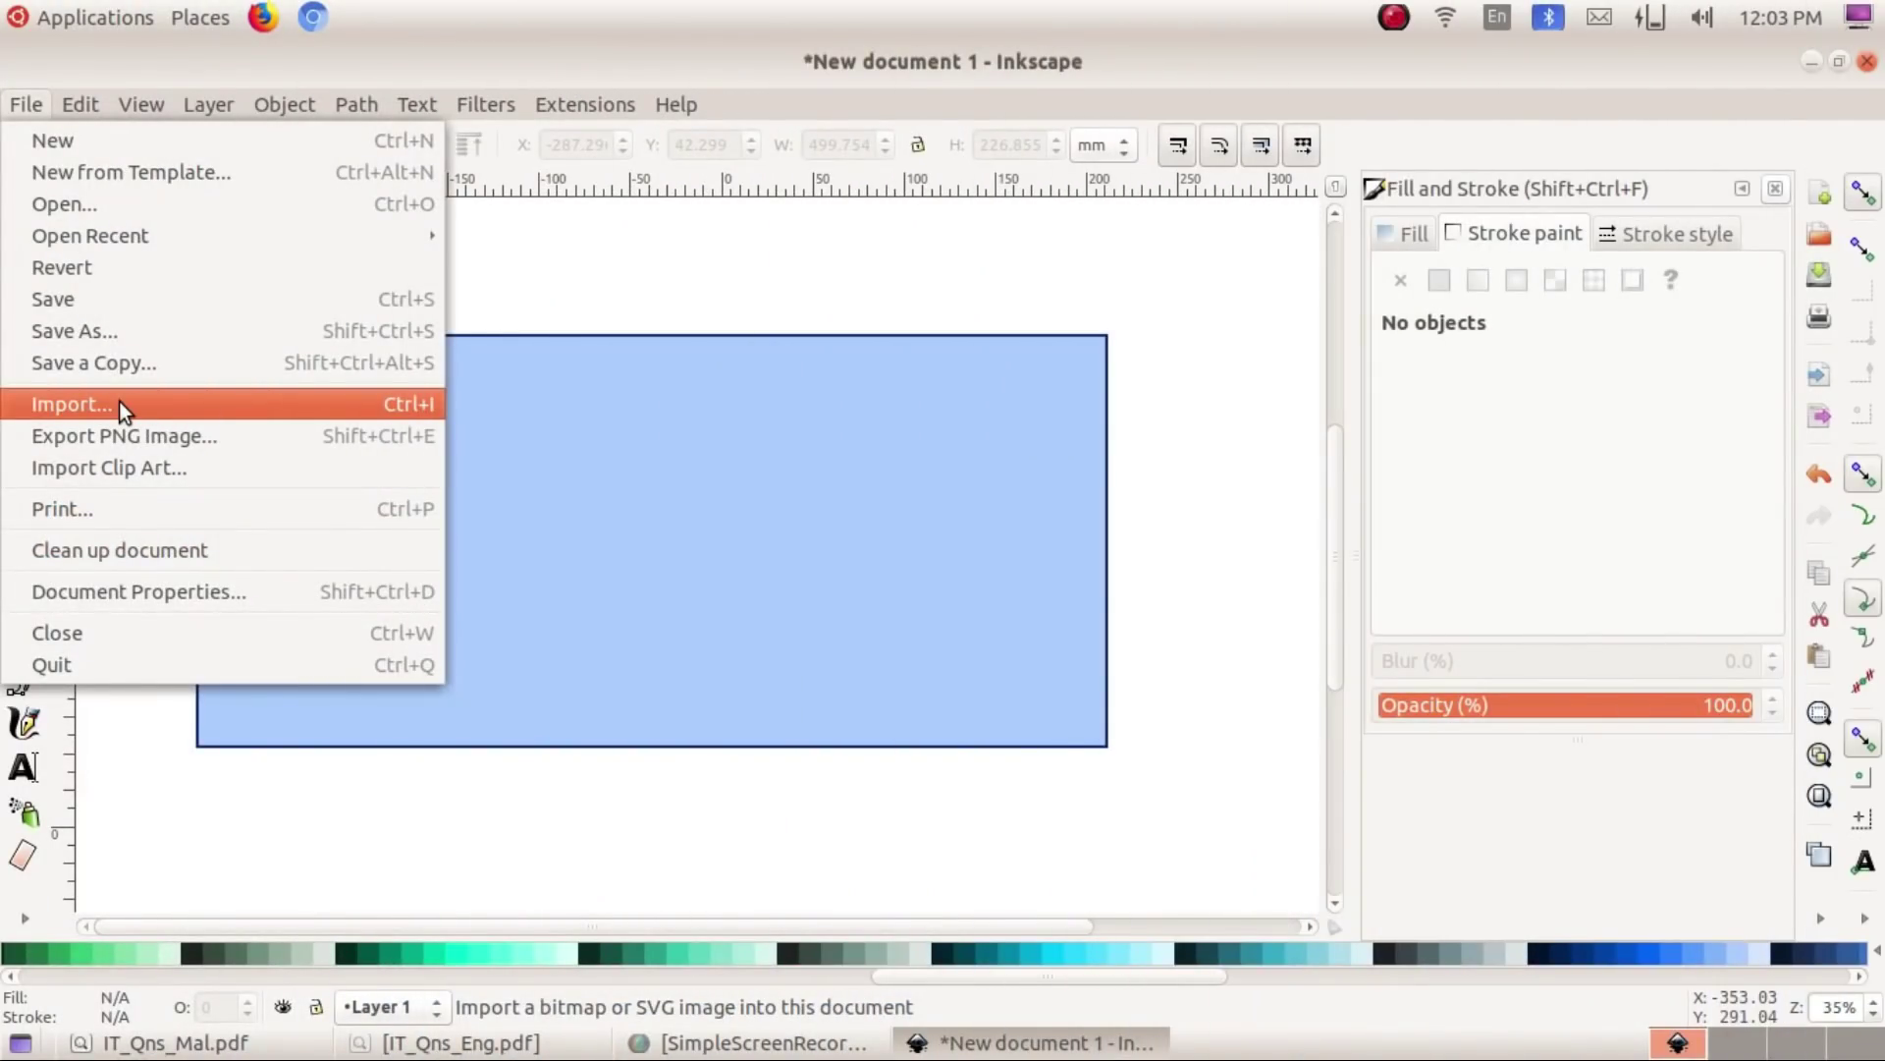
{"action": "left_click", "coordinate": [179, 531]}
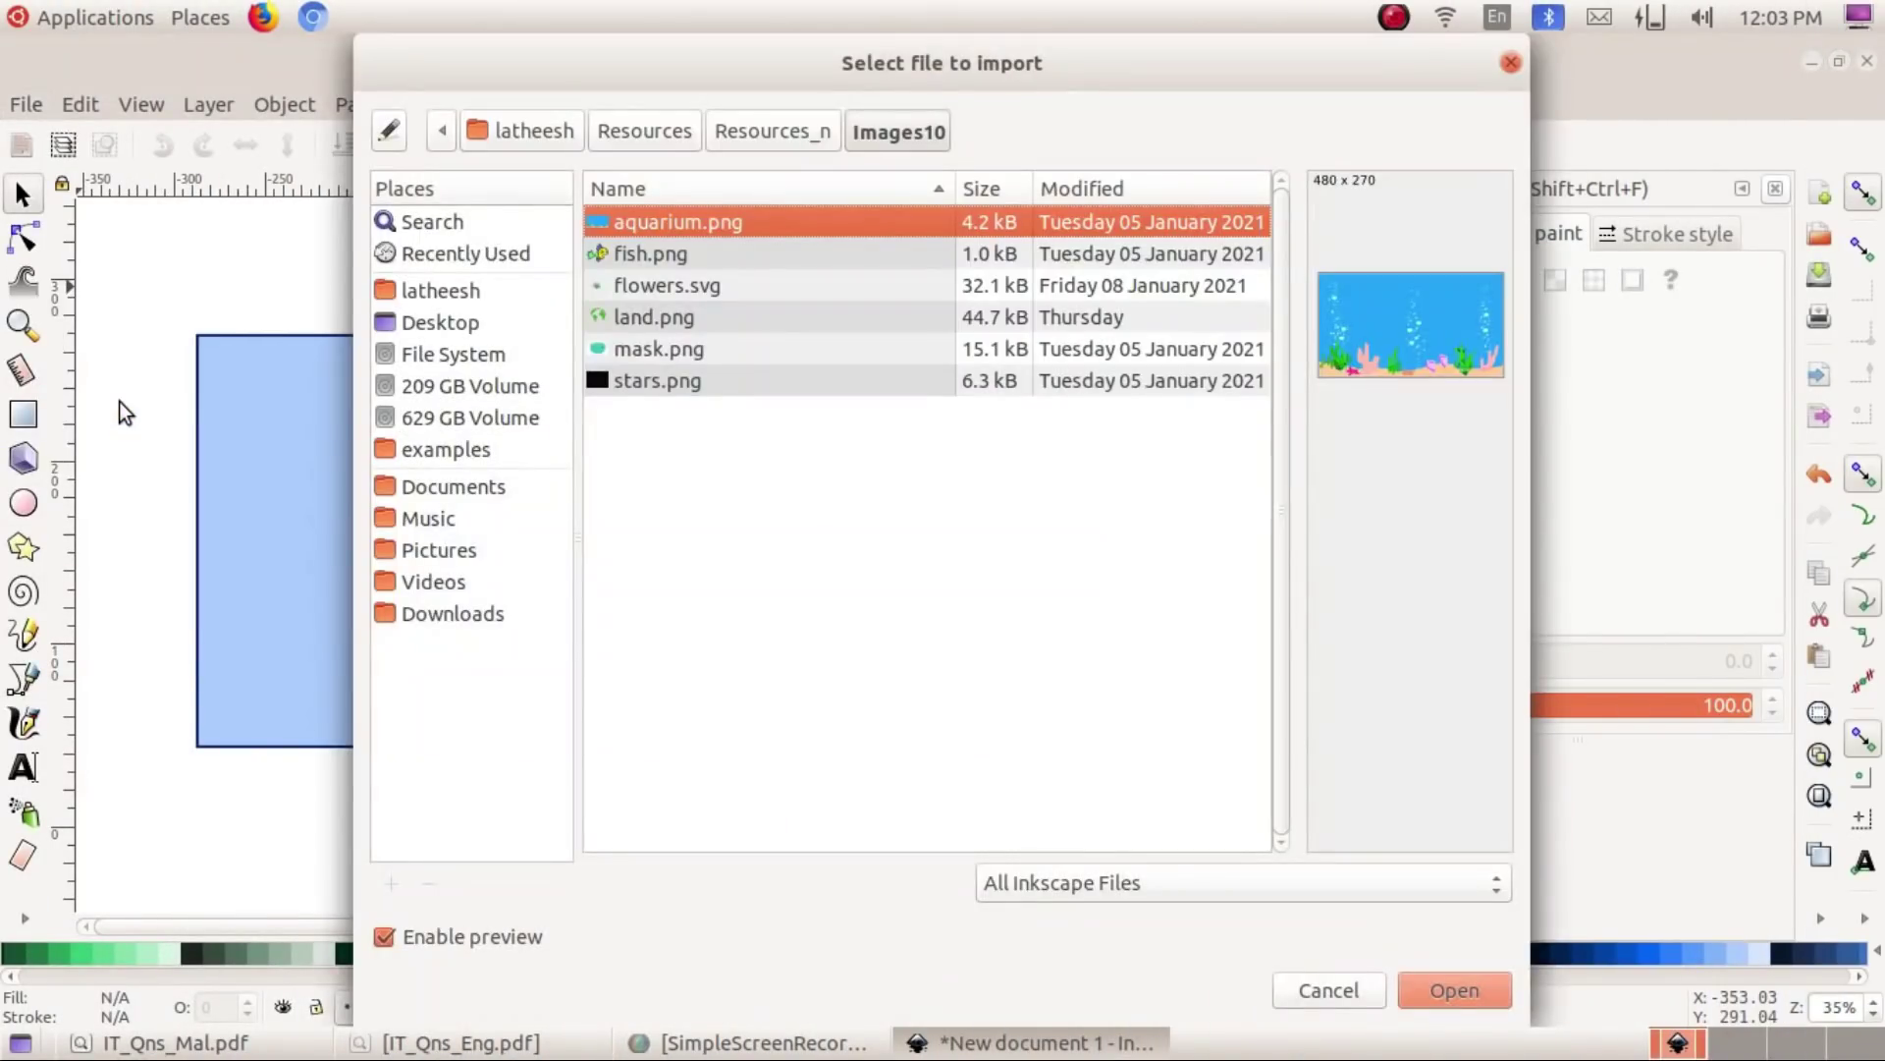
{"action": "left_click", "coordinate": [451, 291]}
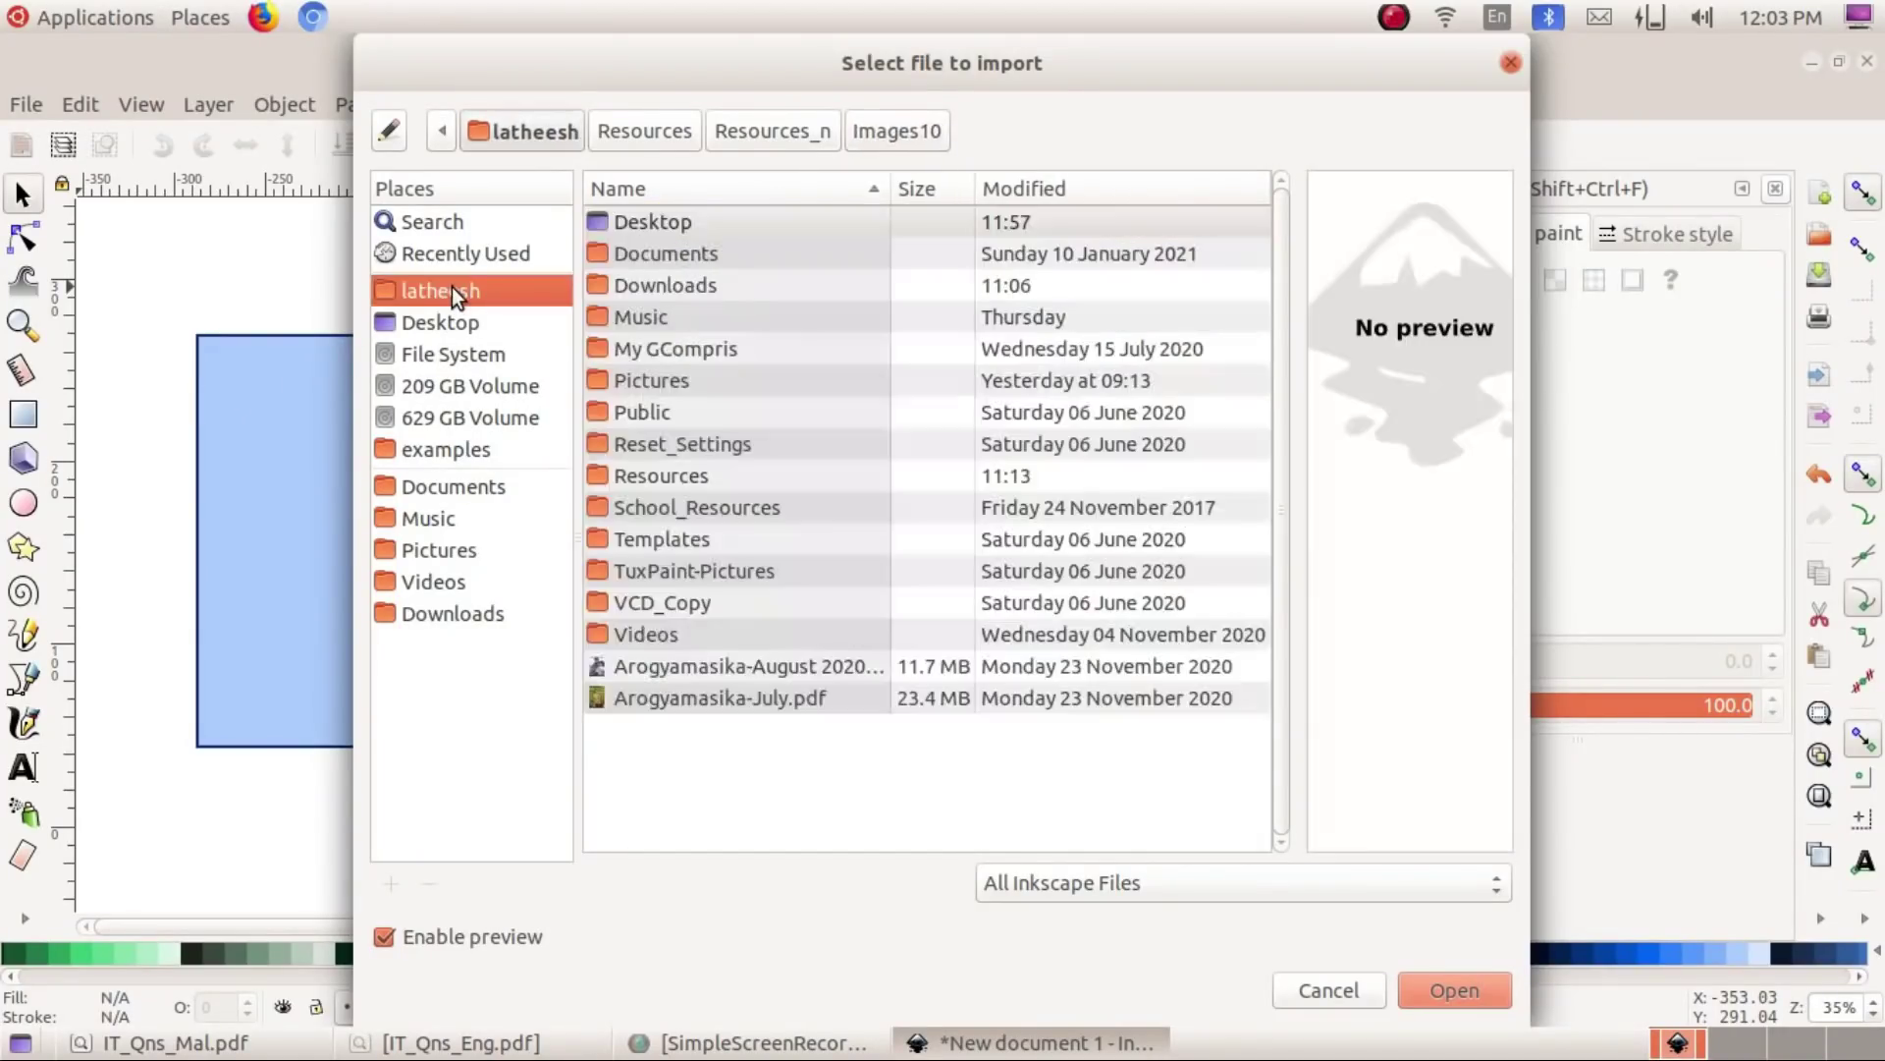
{"action": "double_click", "coordinate": [703, 479]}
{"action": "double_click", "coordinate": [803, 226]}
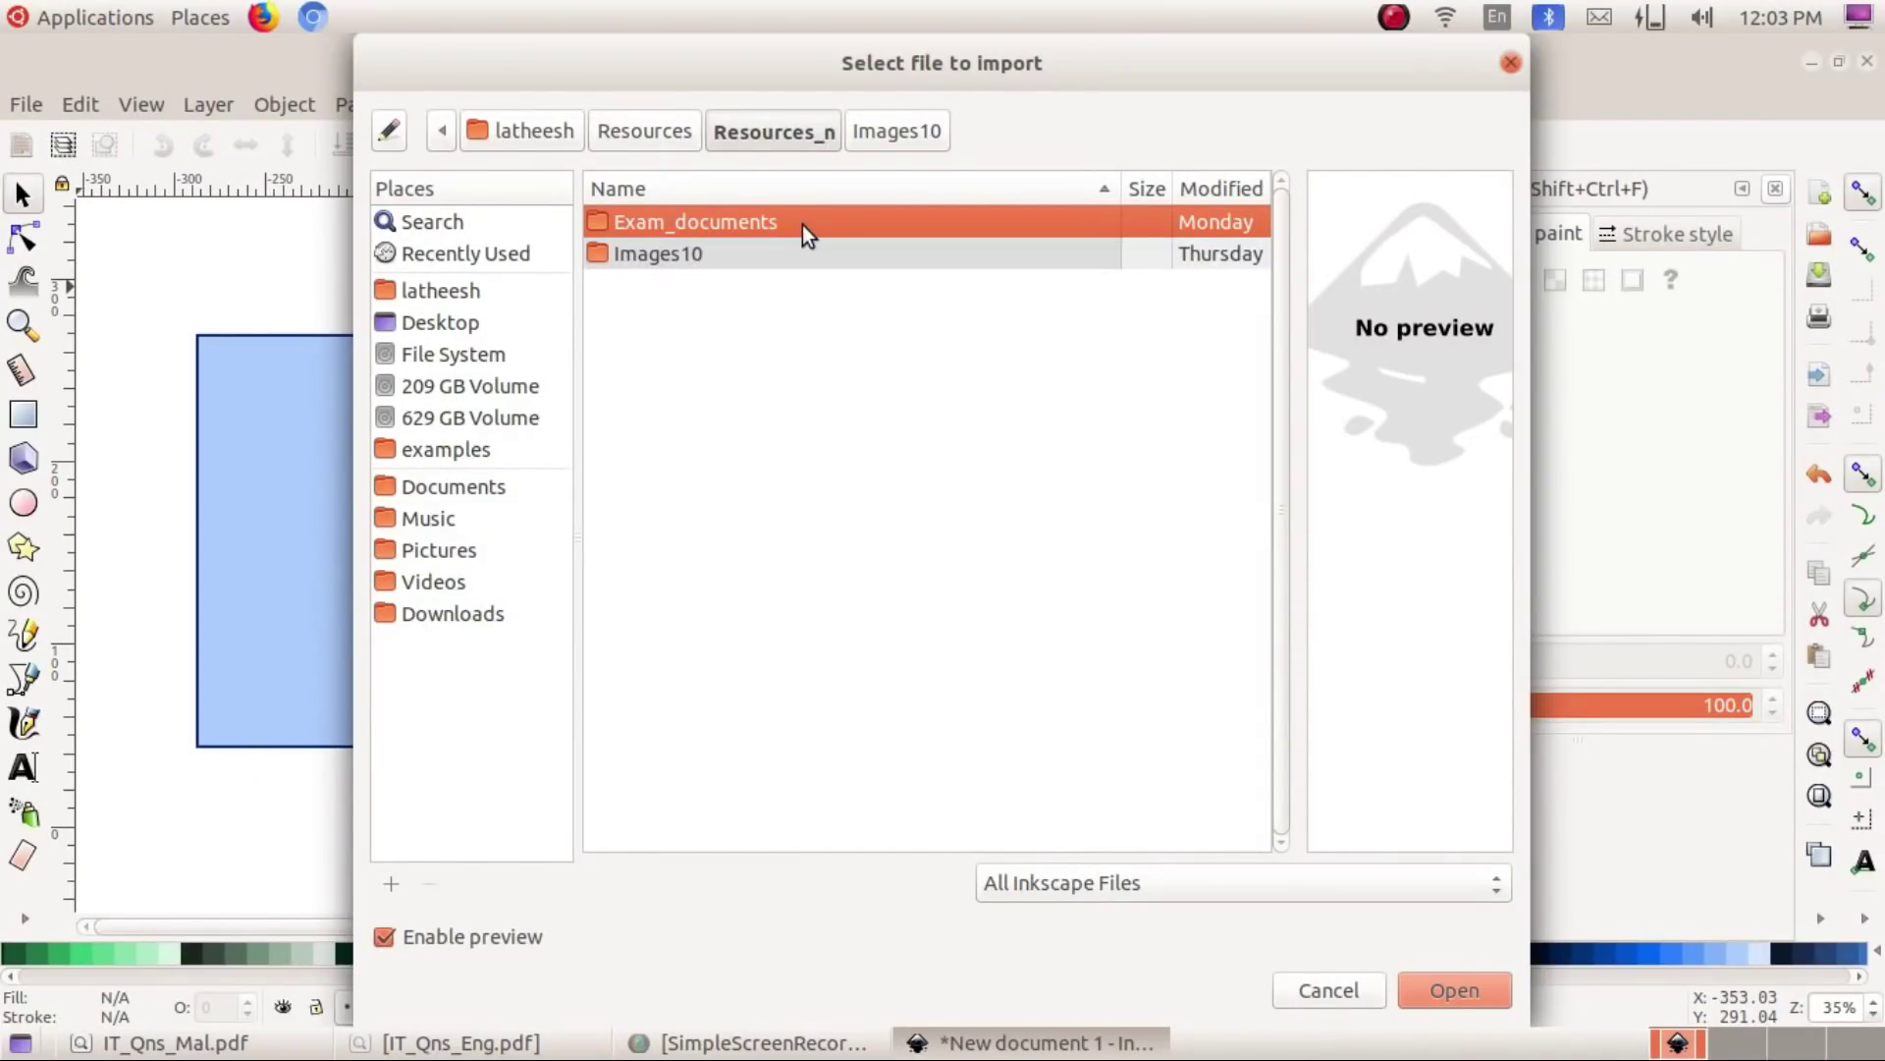
{"action": "double_click", "coordinate": [638, 255]}
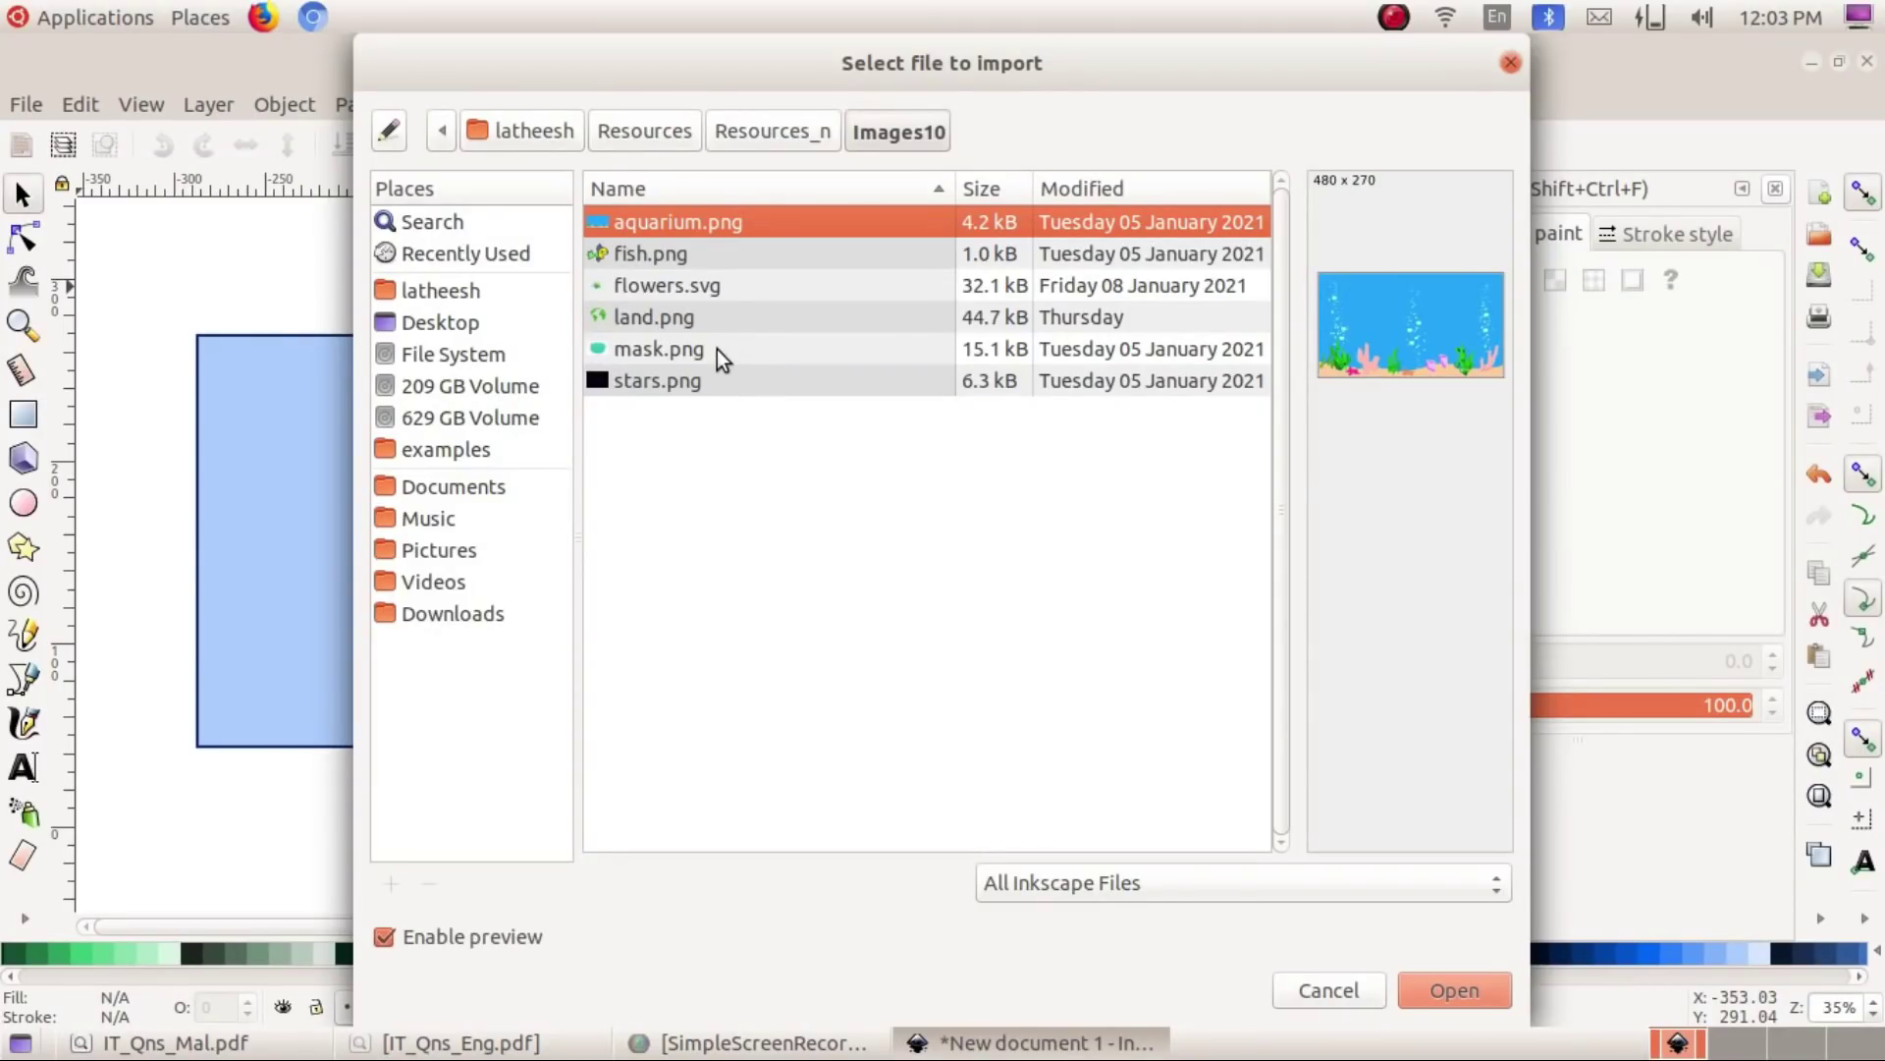
{"action": "double_click", "coordinate": [717, 349]}
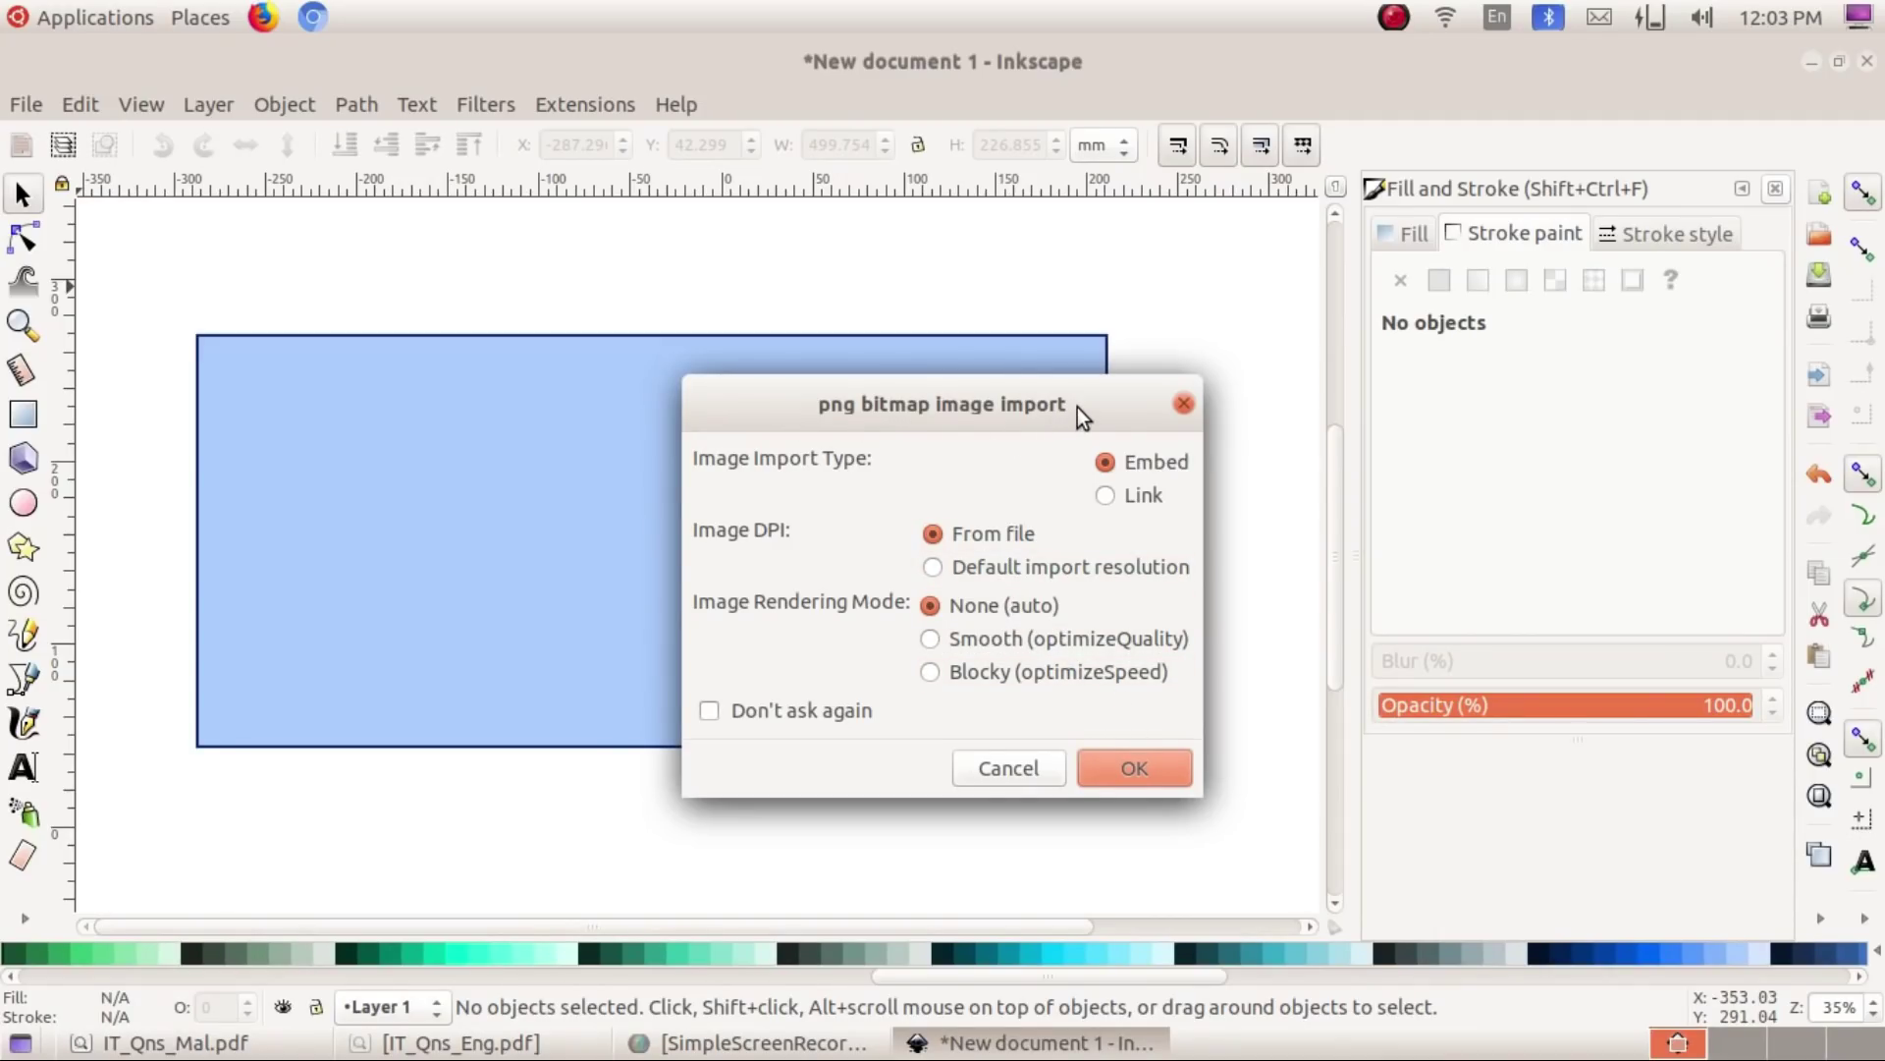
{"action": "left_click", "coordinate": [1133, 768]}
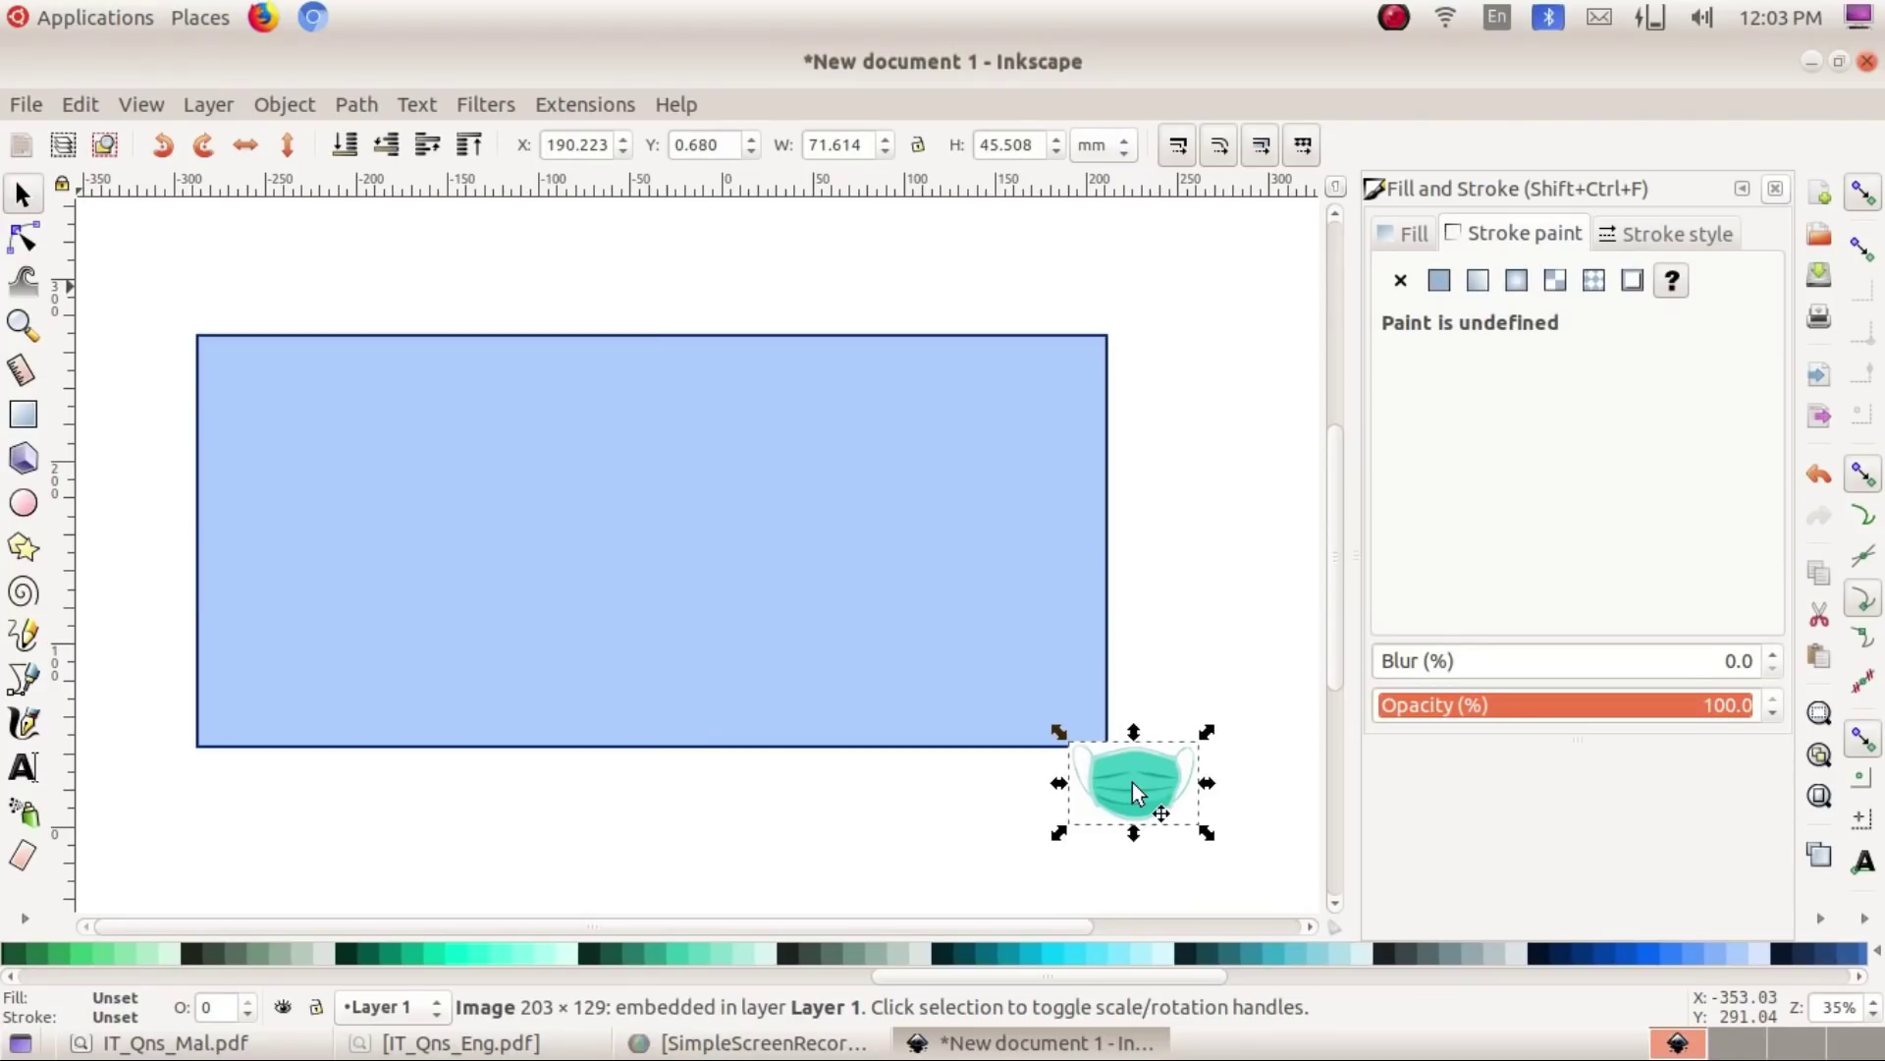
Step: Place the mask image in the upper middle of the rectangle, matching the sample, and enlarge it to about 236 by 148 mm
{"action": "left_click_drag", "start_coordinate": [1134, 782], "coordinate": [611, 438]}
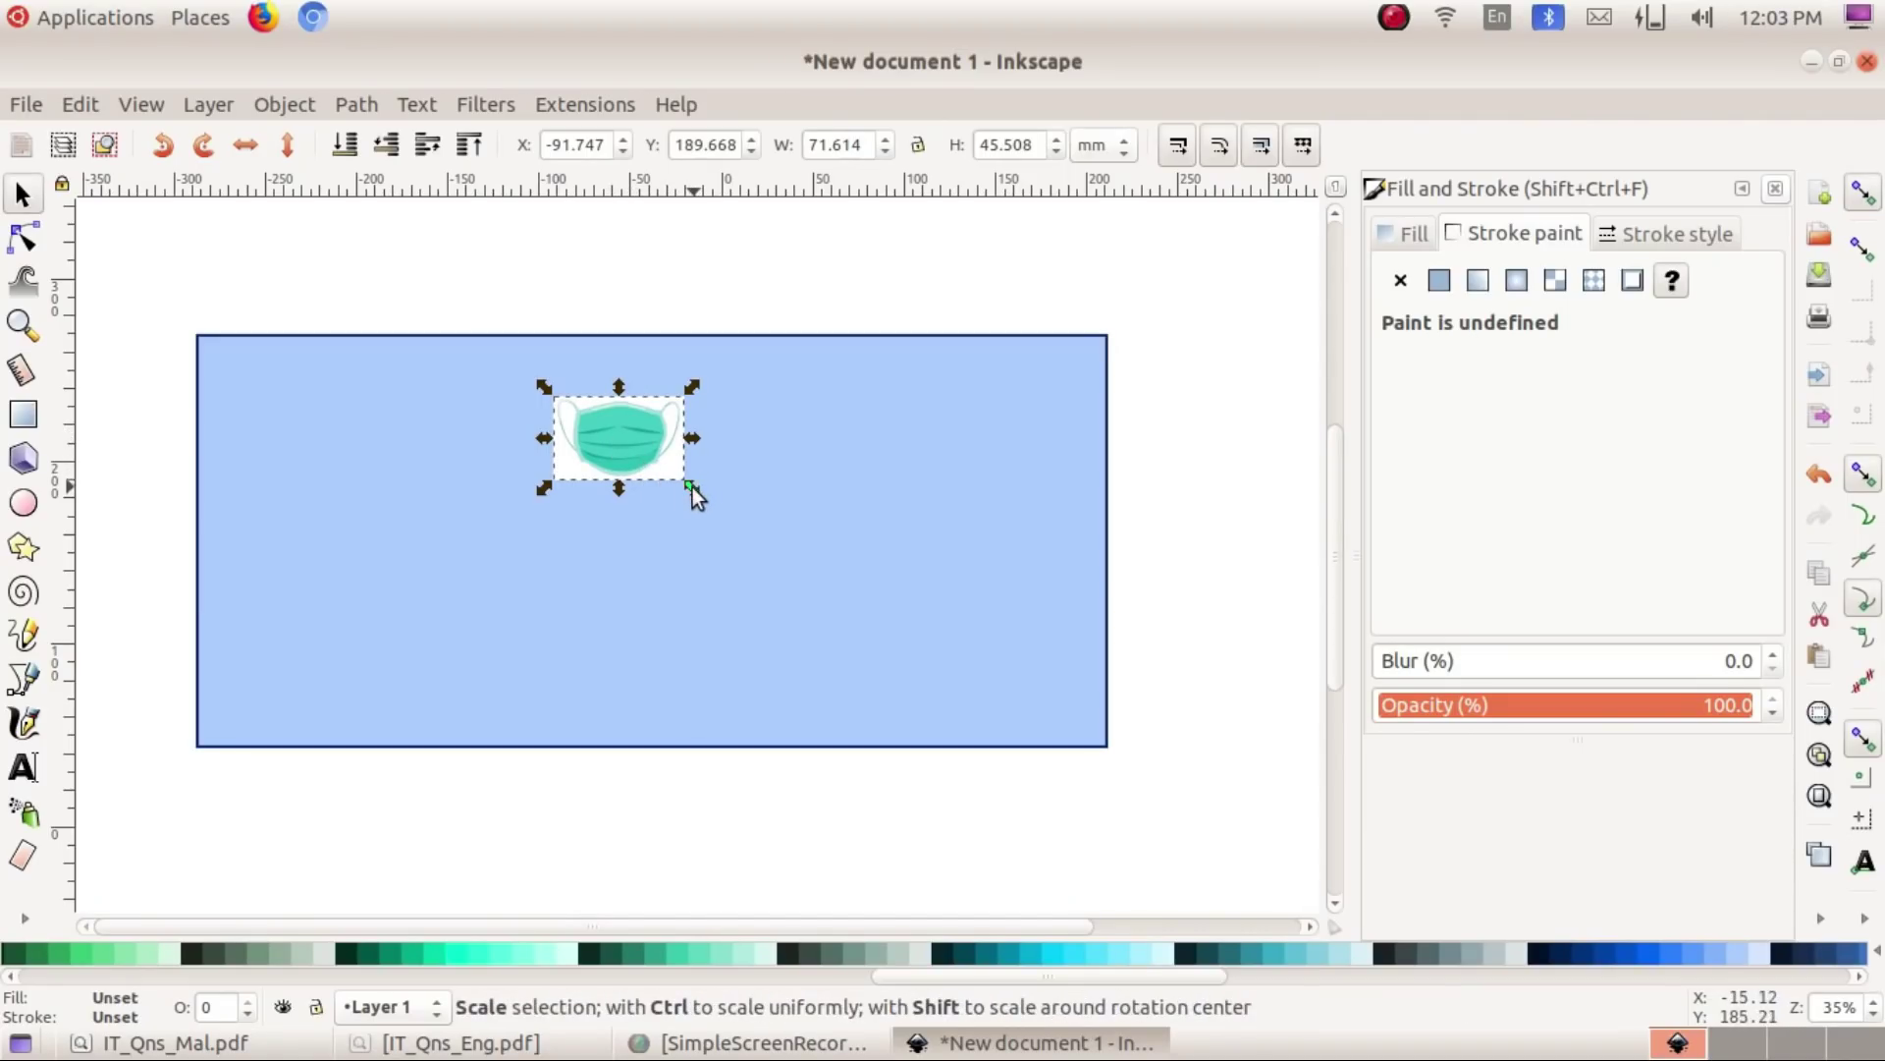
{"action": "left_click_drag", "start_coordinate": [698, 491], "coordinate": [805, 562]}
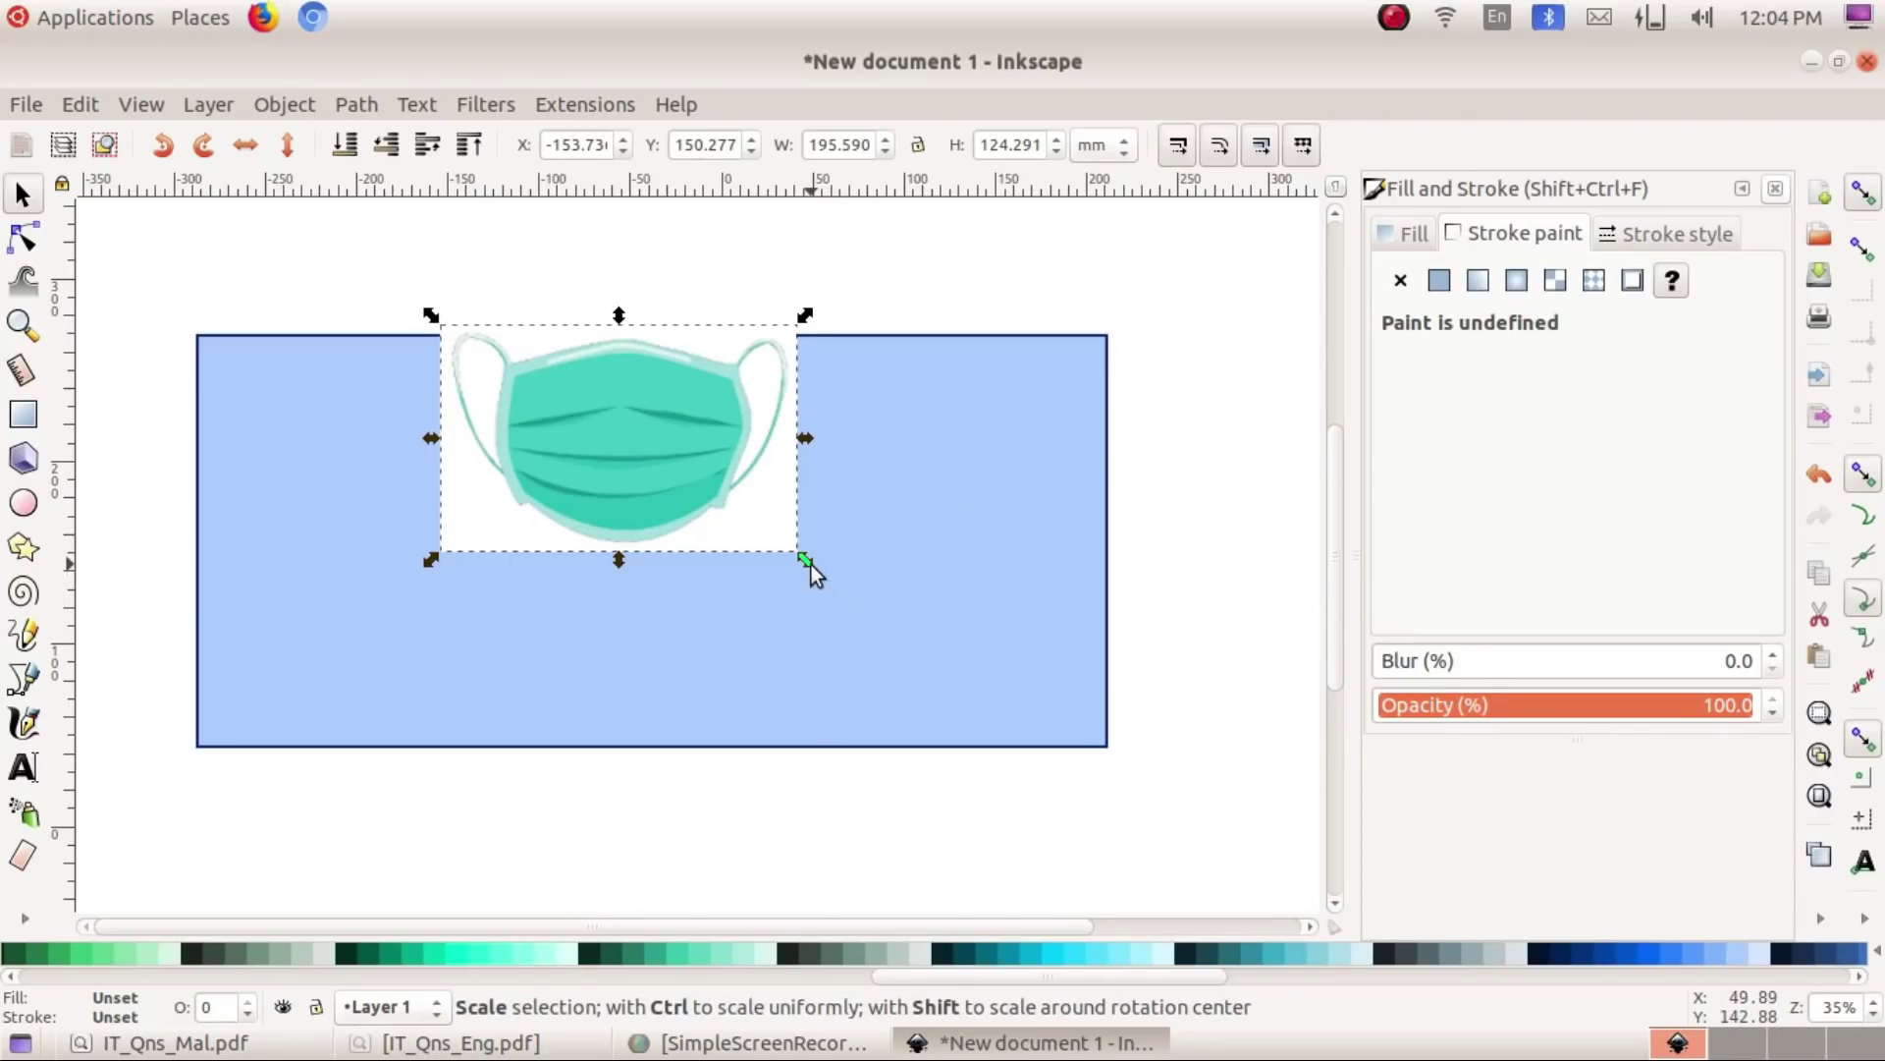
{"action": "left_click_drag", "start_coordinate": [810, 563], "coordinate": [850, 586]}
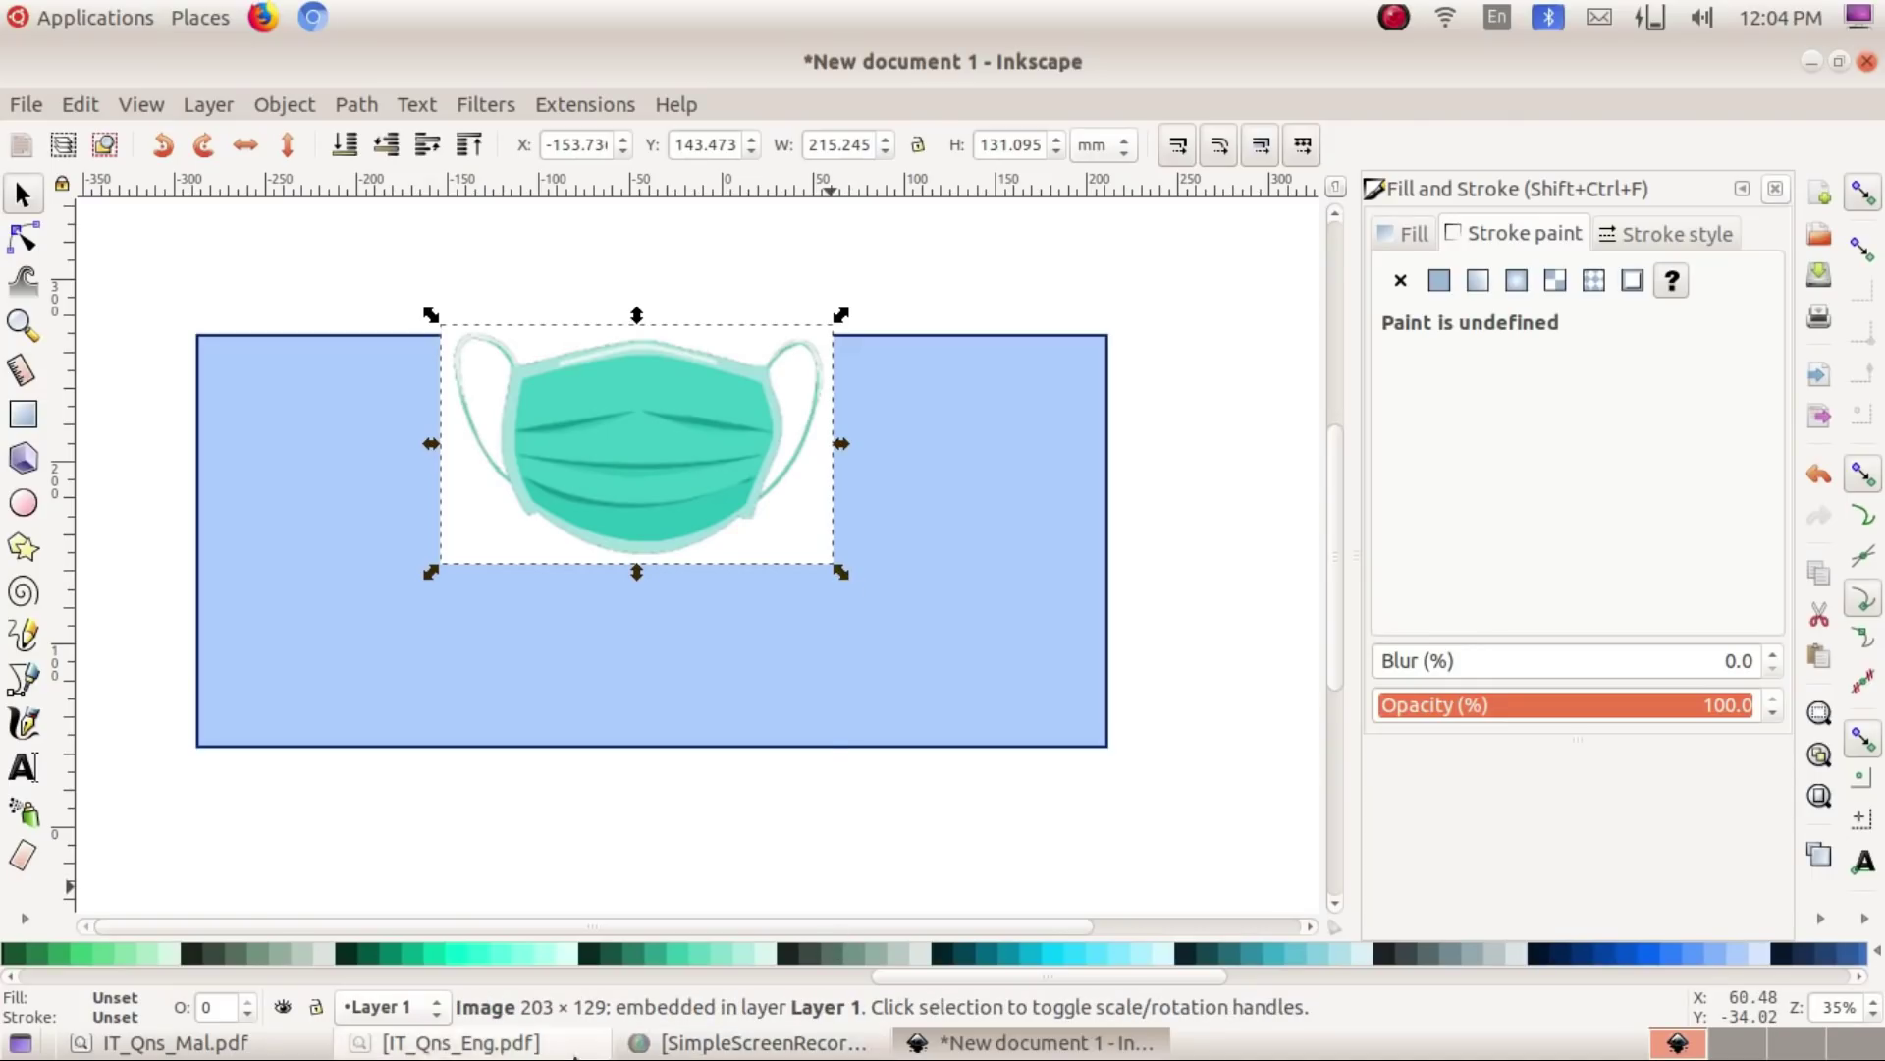
{"action": "left_click", "coordinate": [412, 1043]}
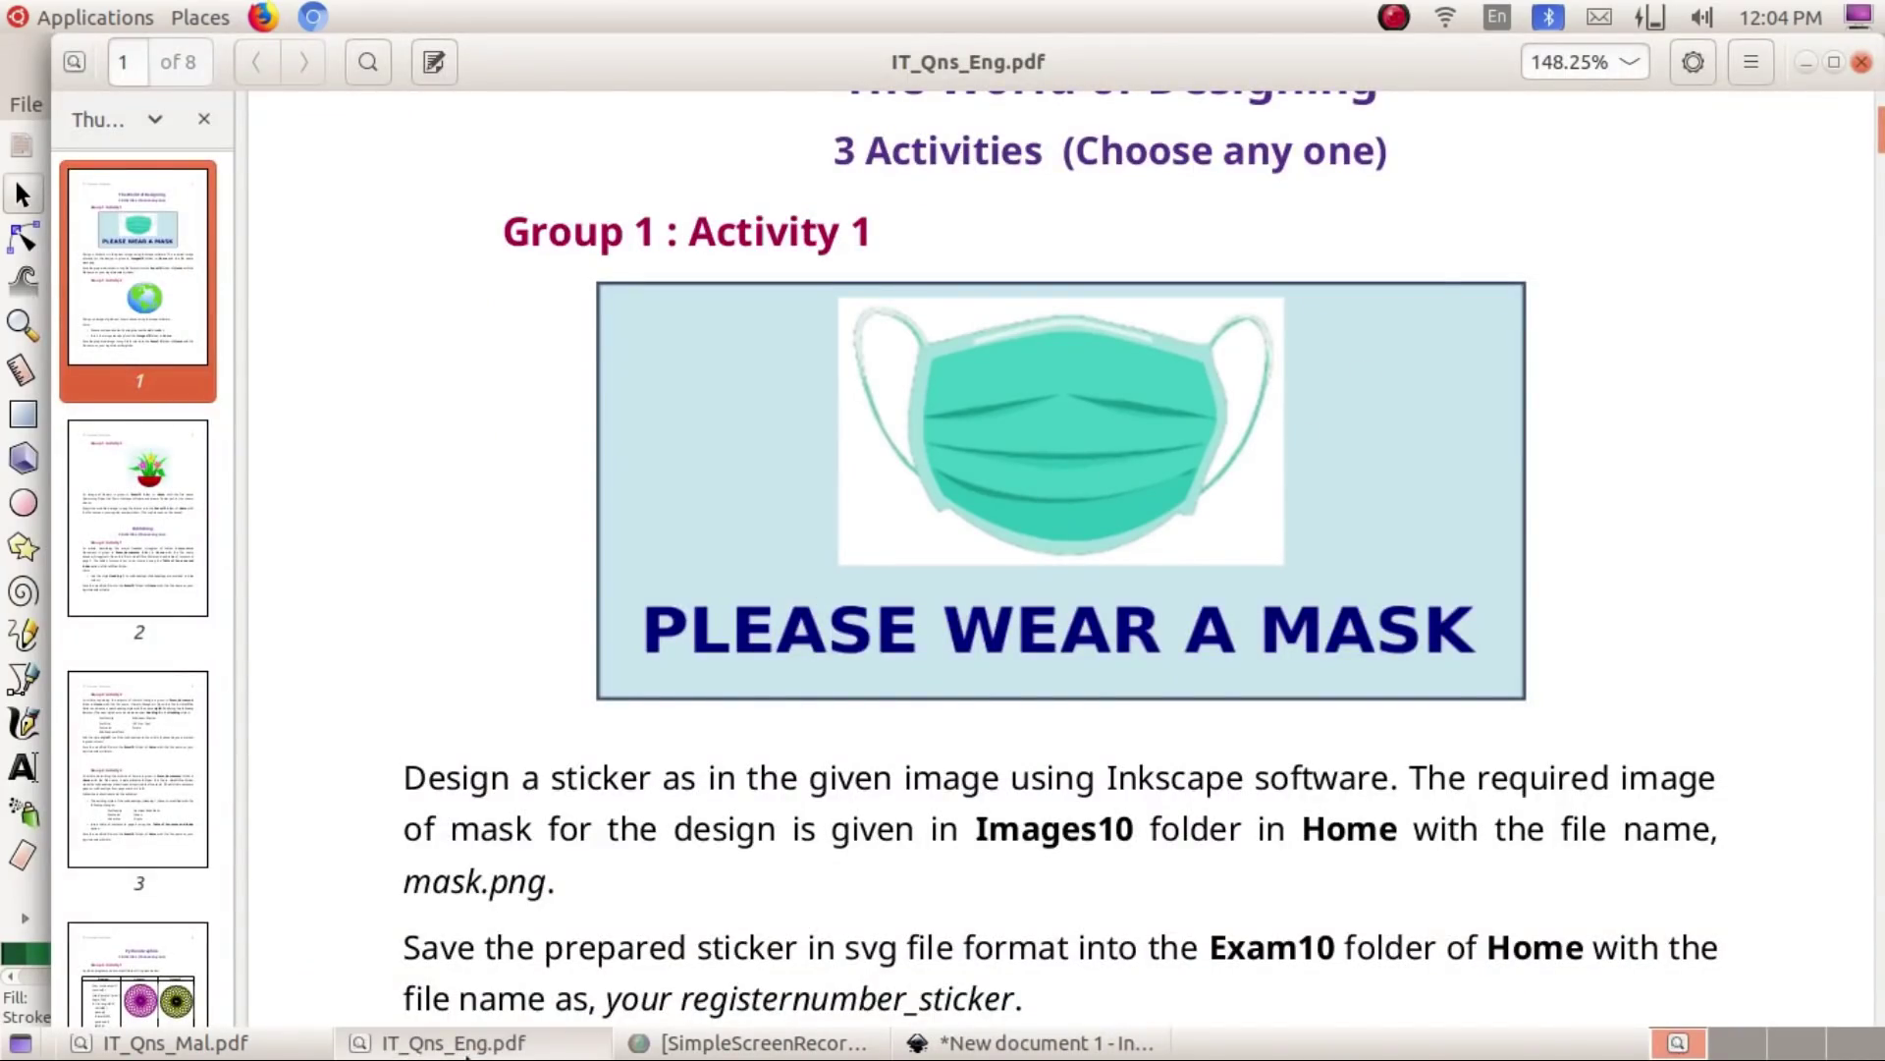
{"action": "left_click", "coordinate": [408, 1043]}
{"action": "left_click_drag", "start_coordinate": [615, 444], "coordinate": [607, 463]}
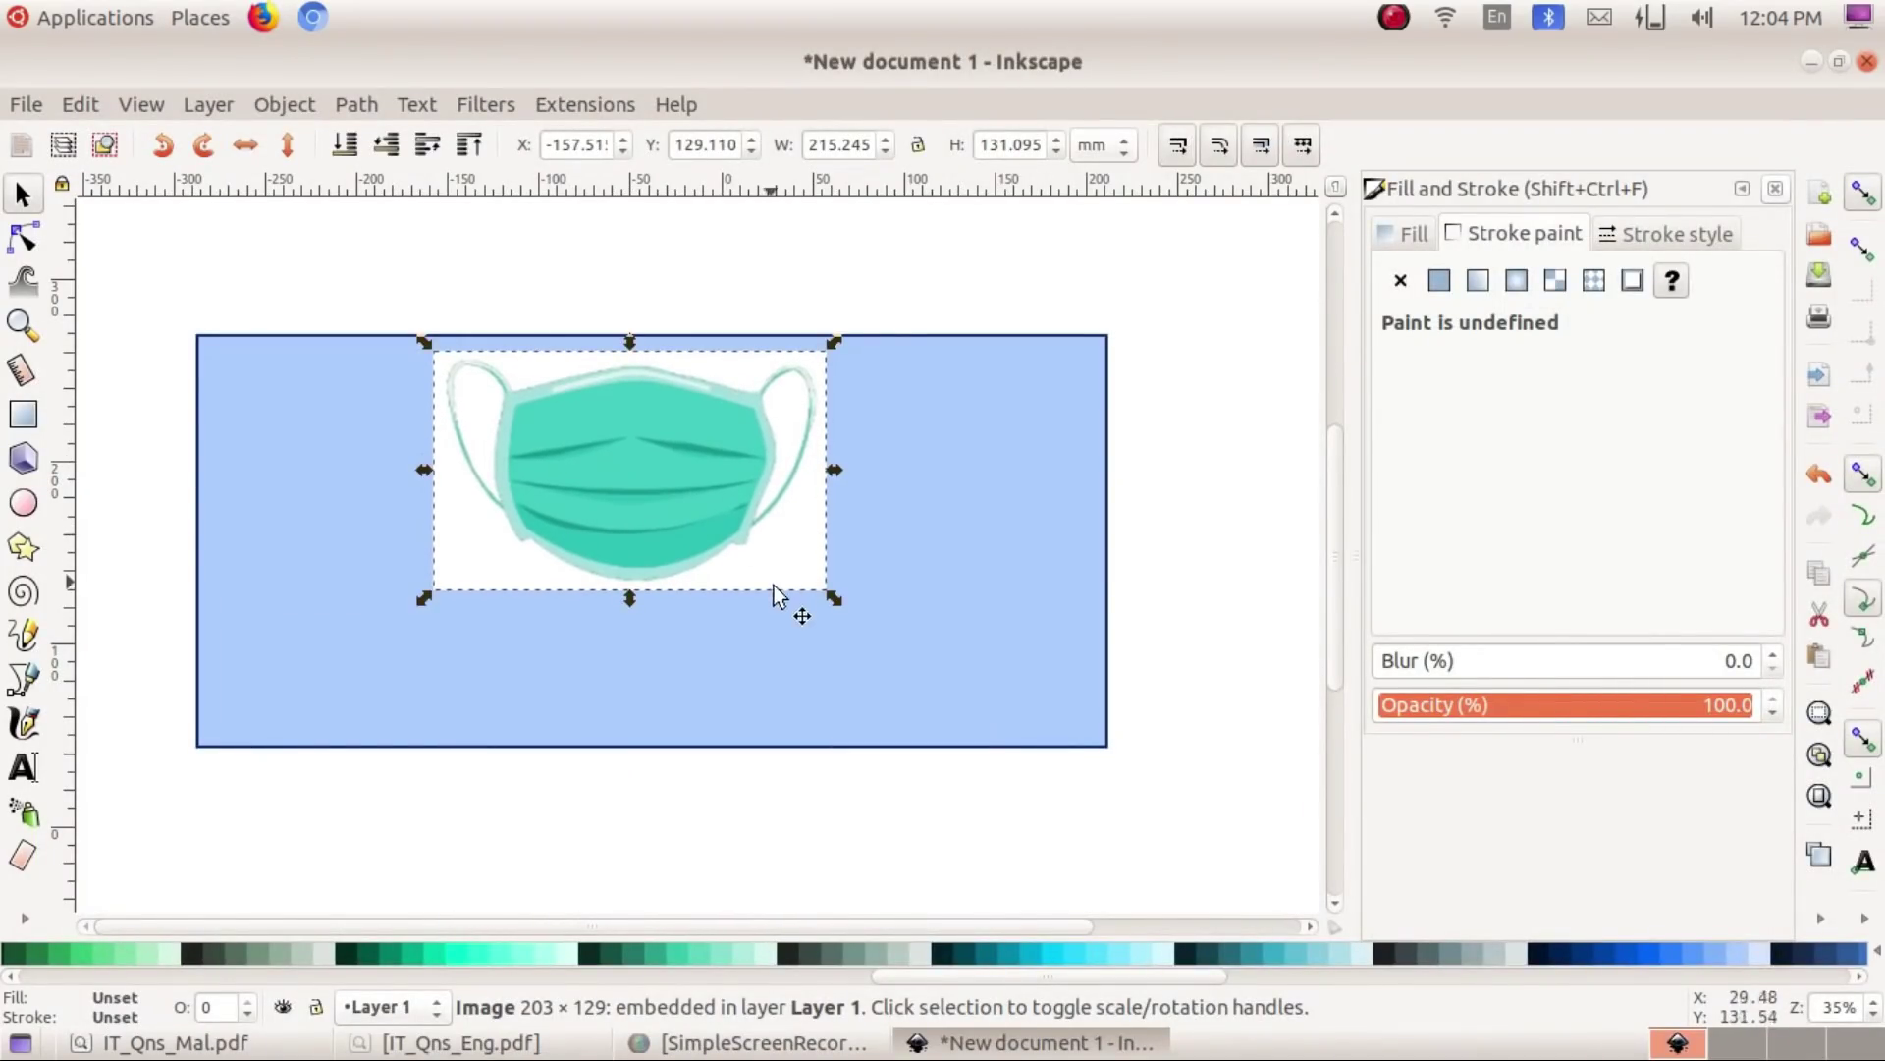
{"action": "left_click_drag", "start_coordinate": [829, 593], "coordinate": [850, 621]}
{"action": "left_click", "coordinate": [848, 856]}
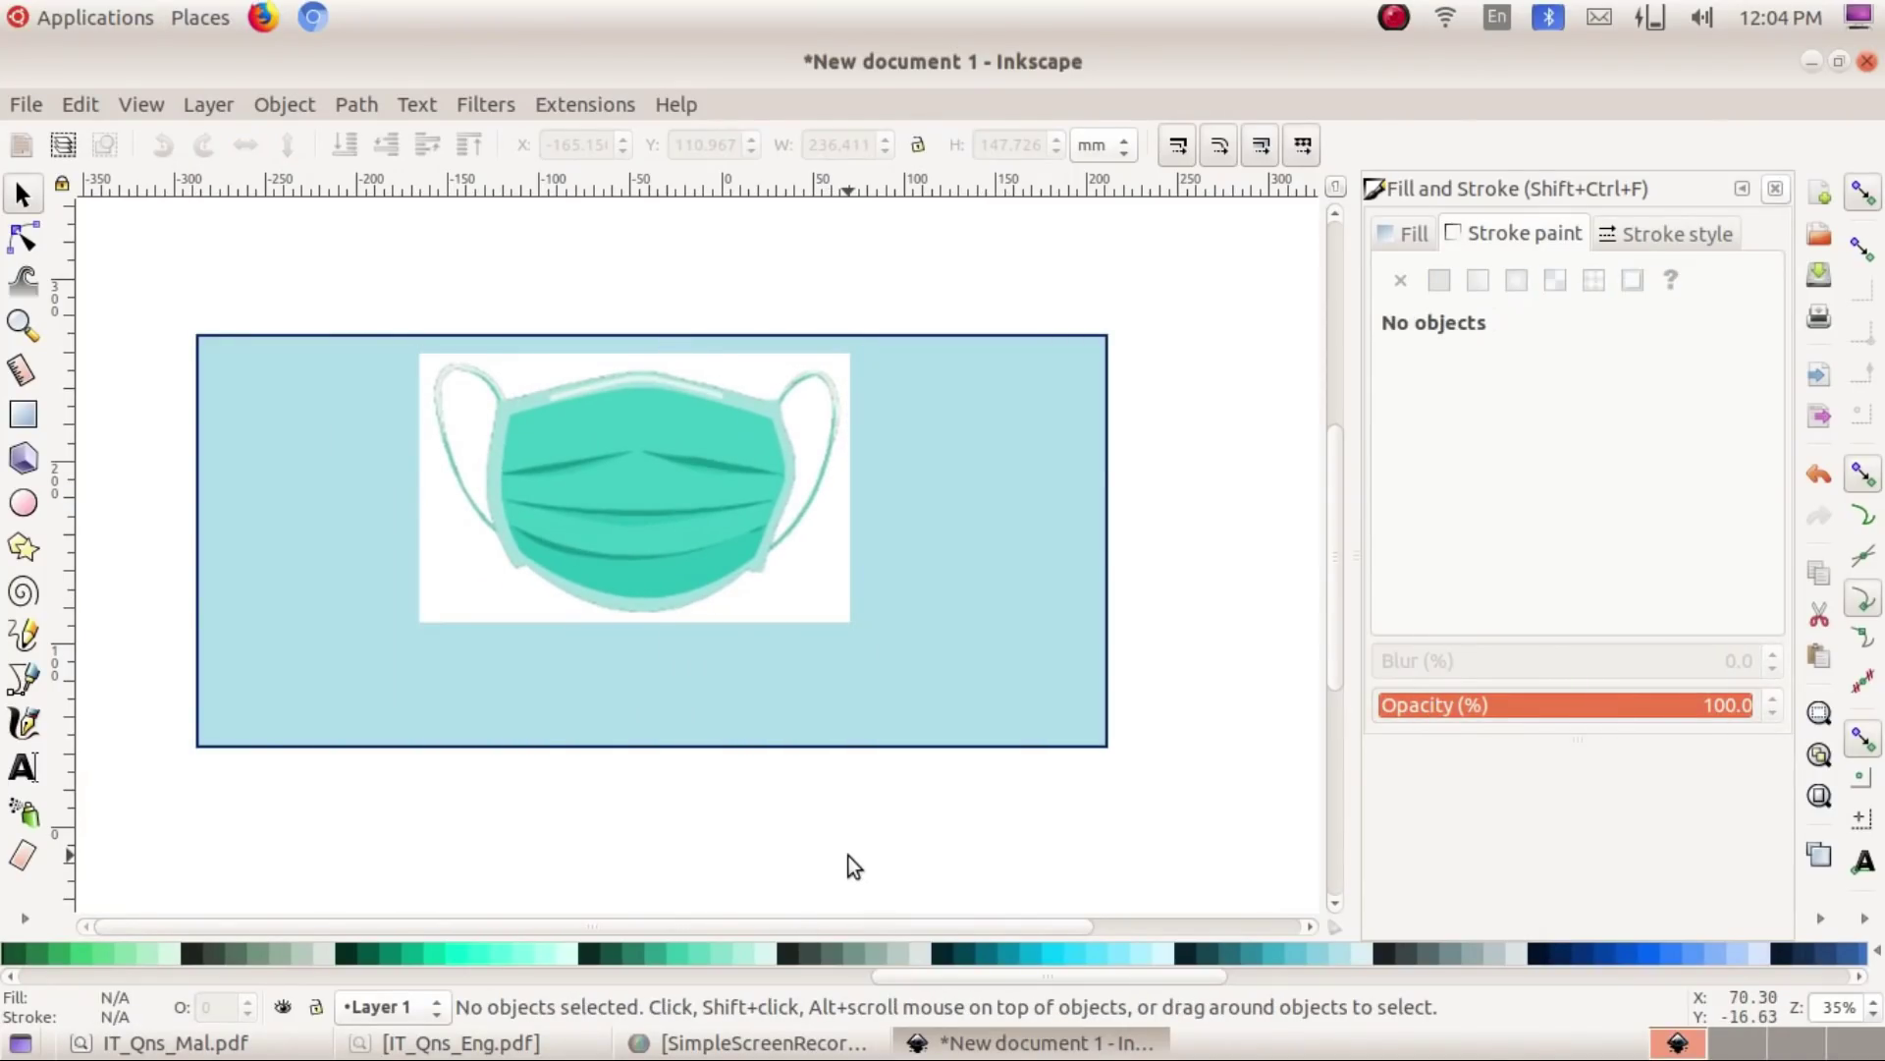
Step: Check the sample's caption and add the text "PLEASE WEAR A MASK" in a wide text frame below the mask
{"action": "left_click", "coordinate": [461, 1043]}
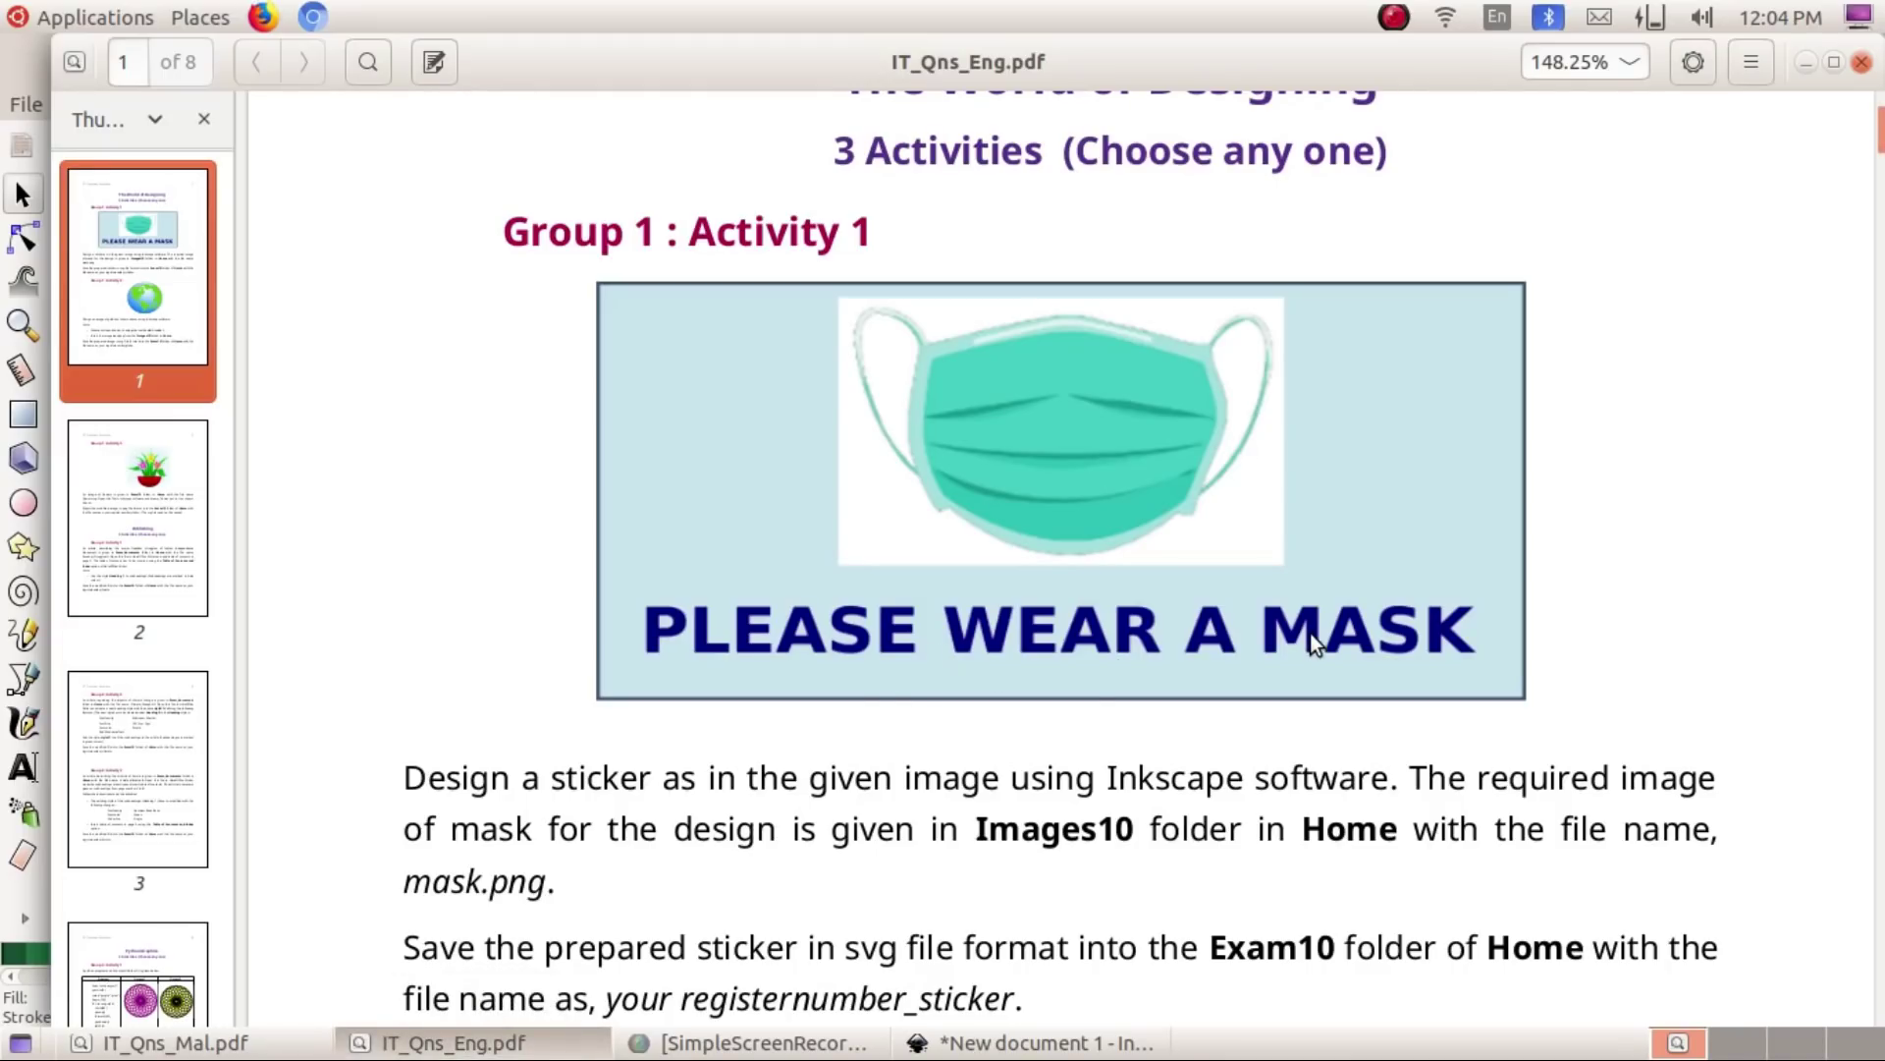
{"action": "left_click", "coordinate": [550, 1043]}
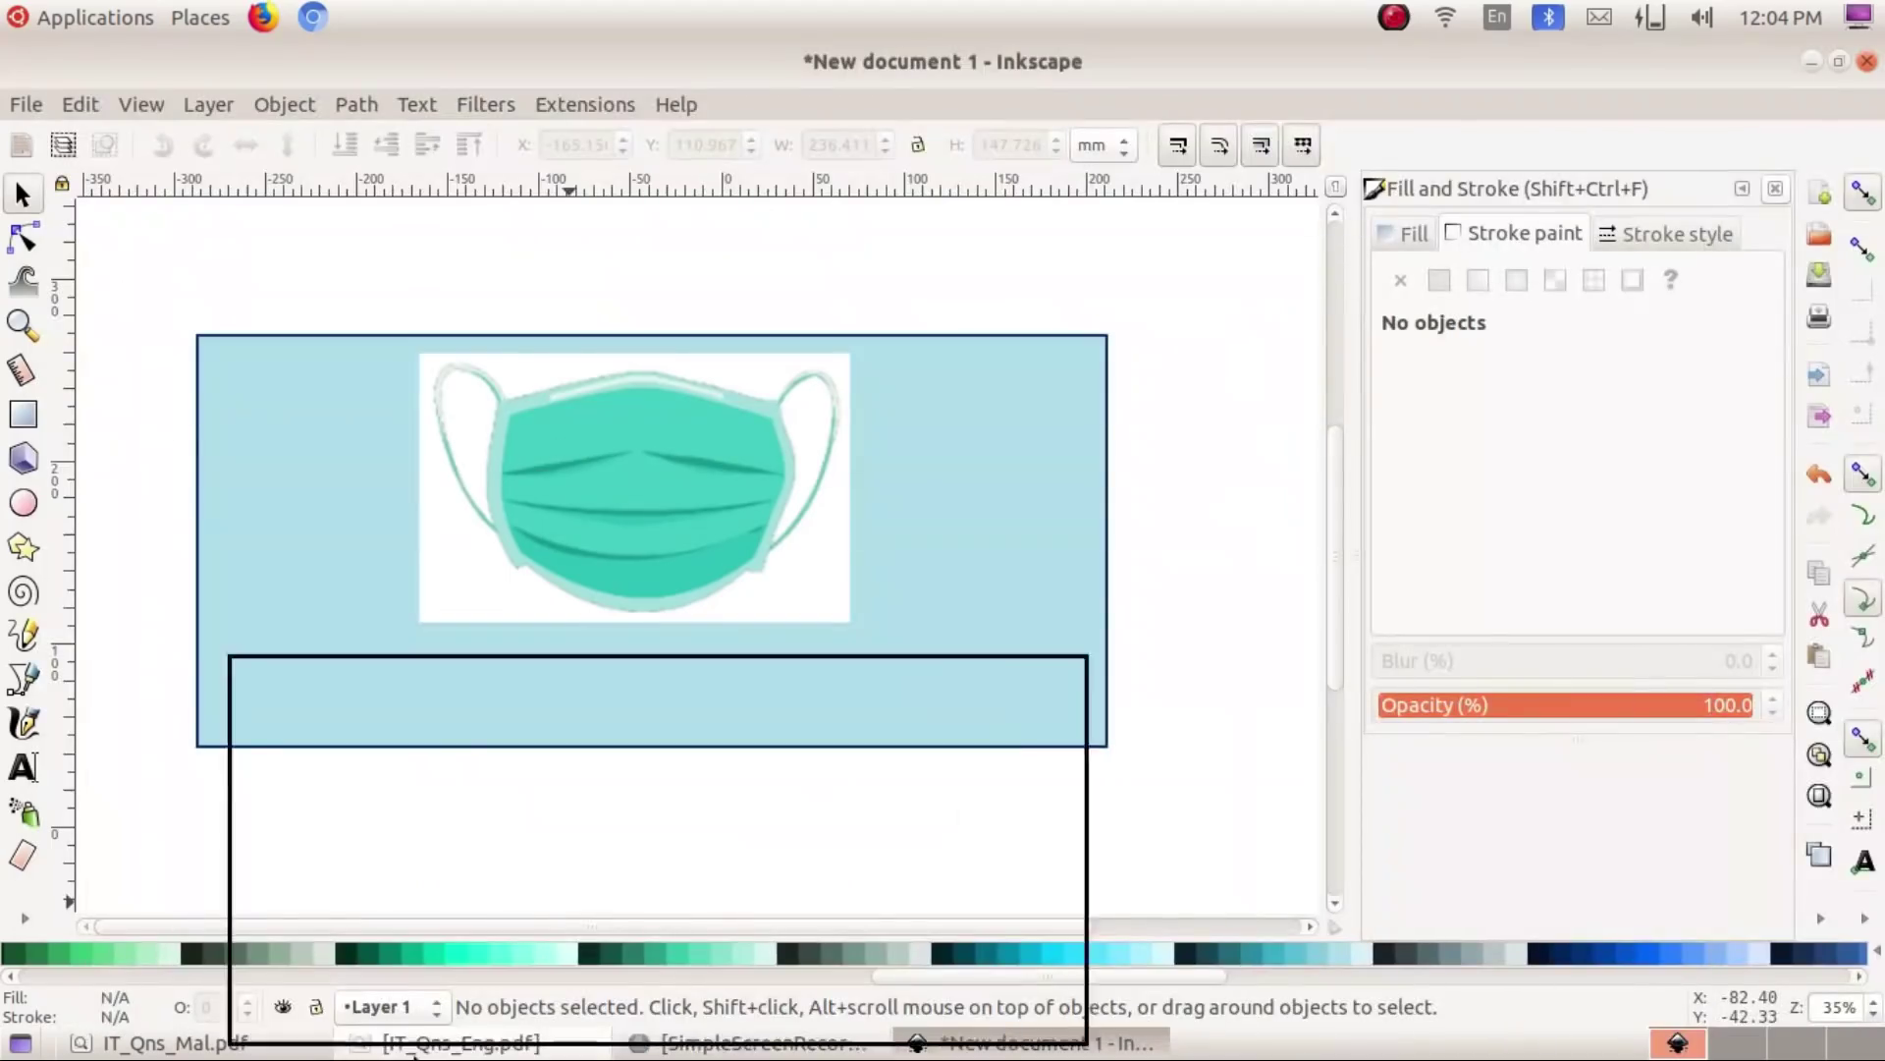
{"action": "left_click", "coordinate": [21, 769]}
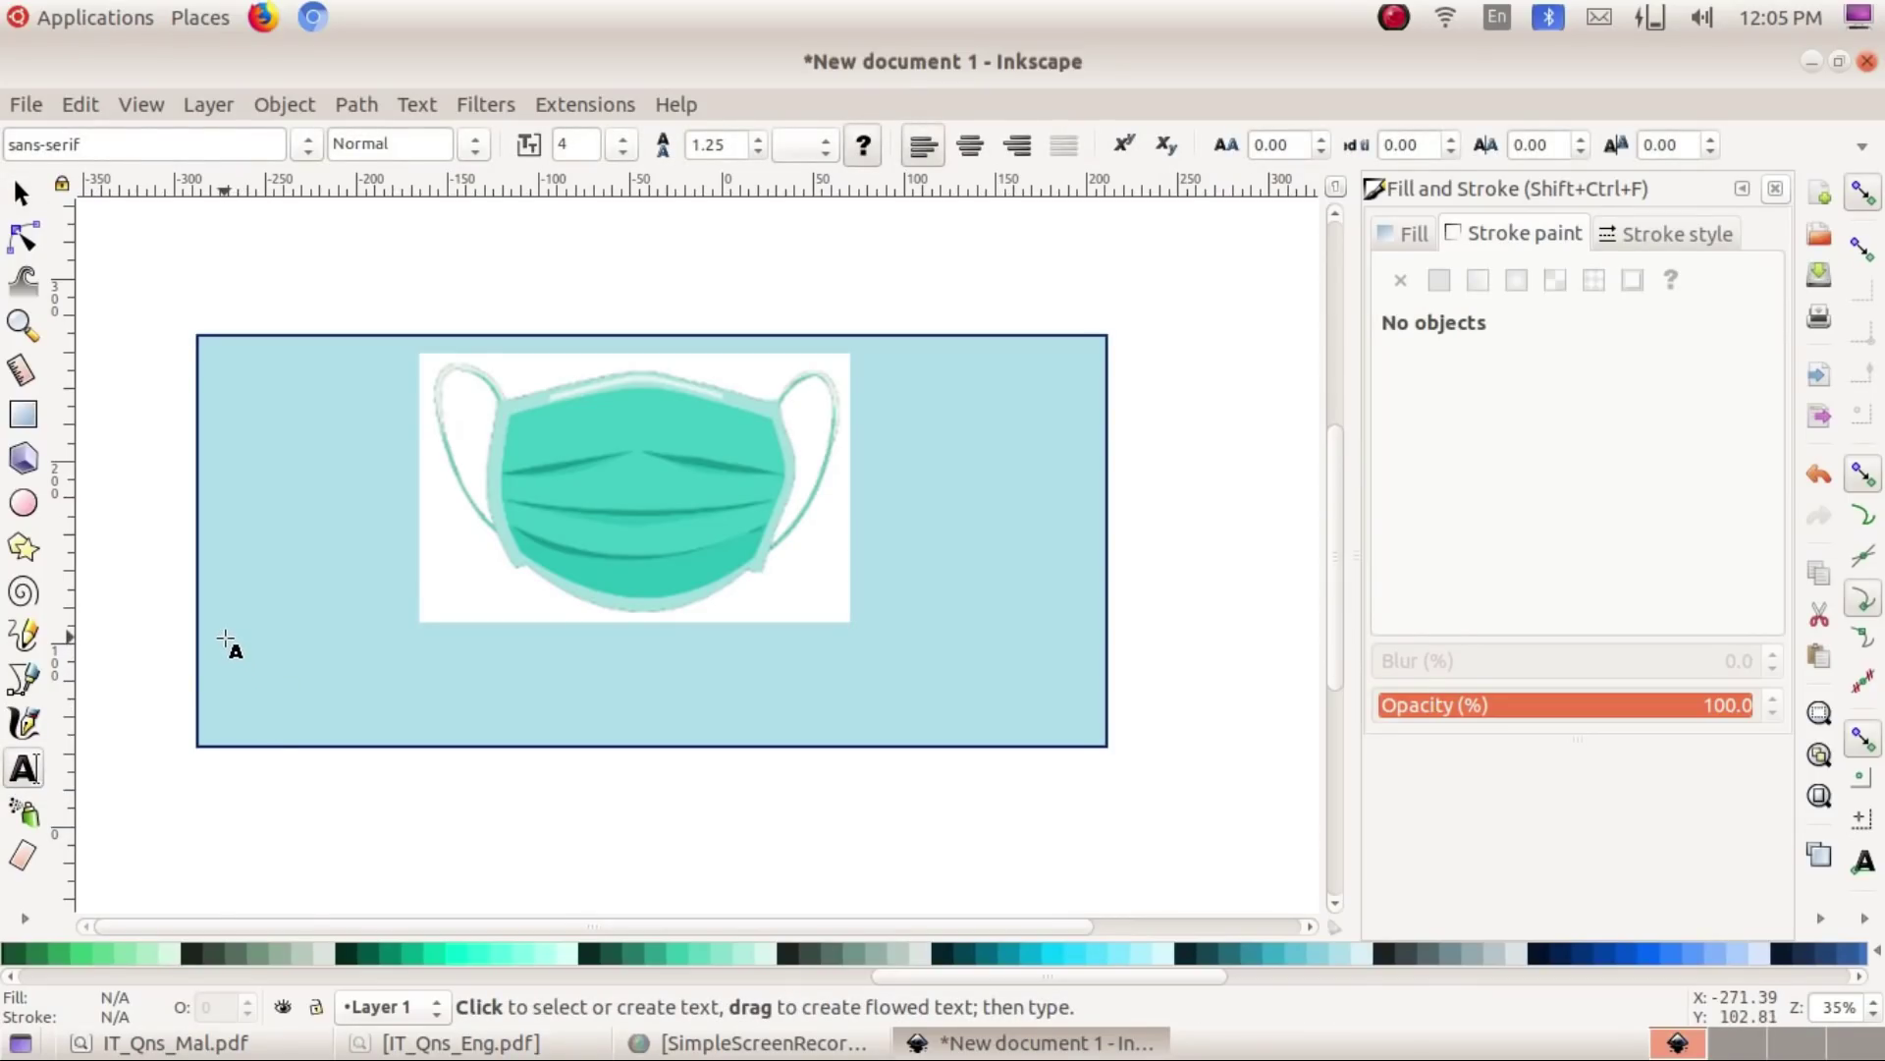
{"action": "left_click_drag", "start_coordinate": [226, 639], "coordinate": [1078, 723]}
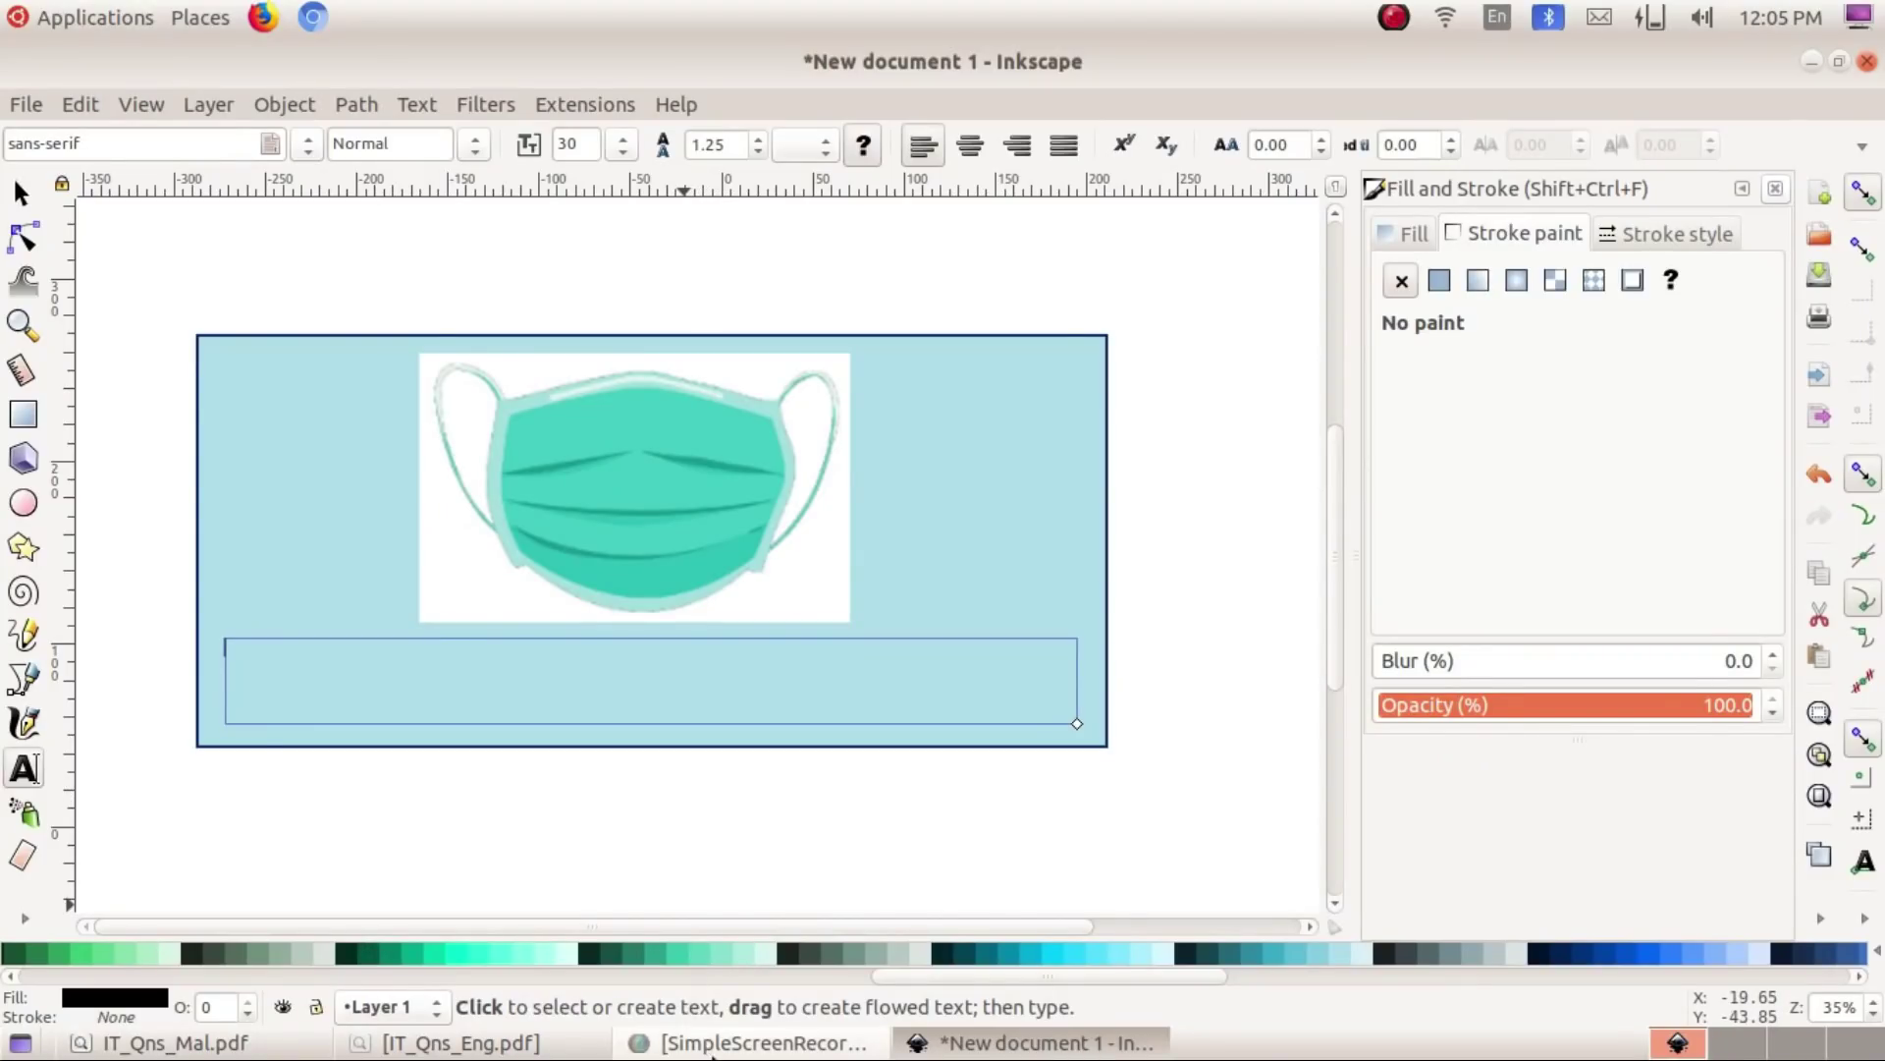
{"action": "left_click", "coordinate": [457, 1043]}
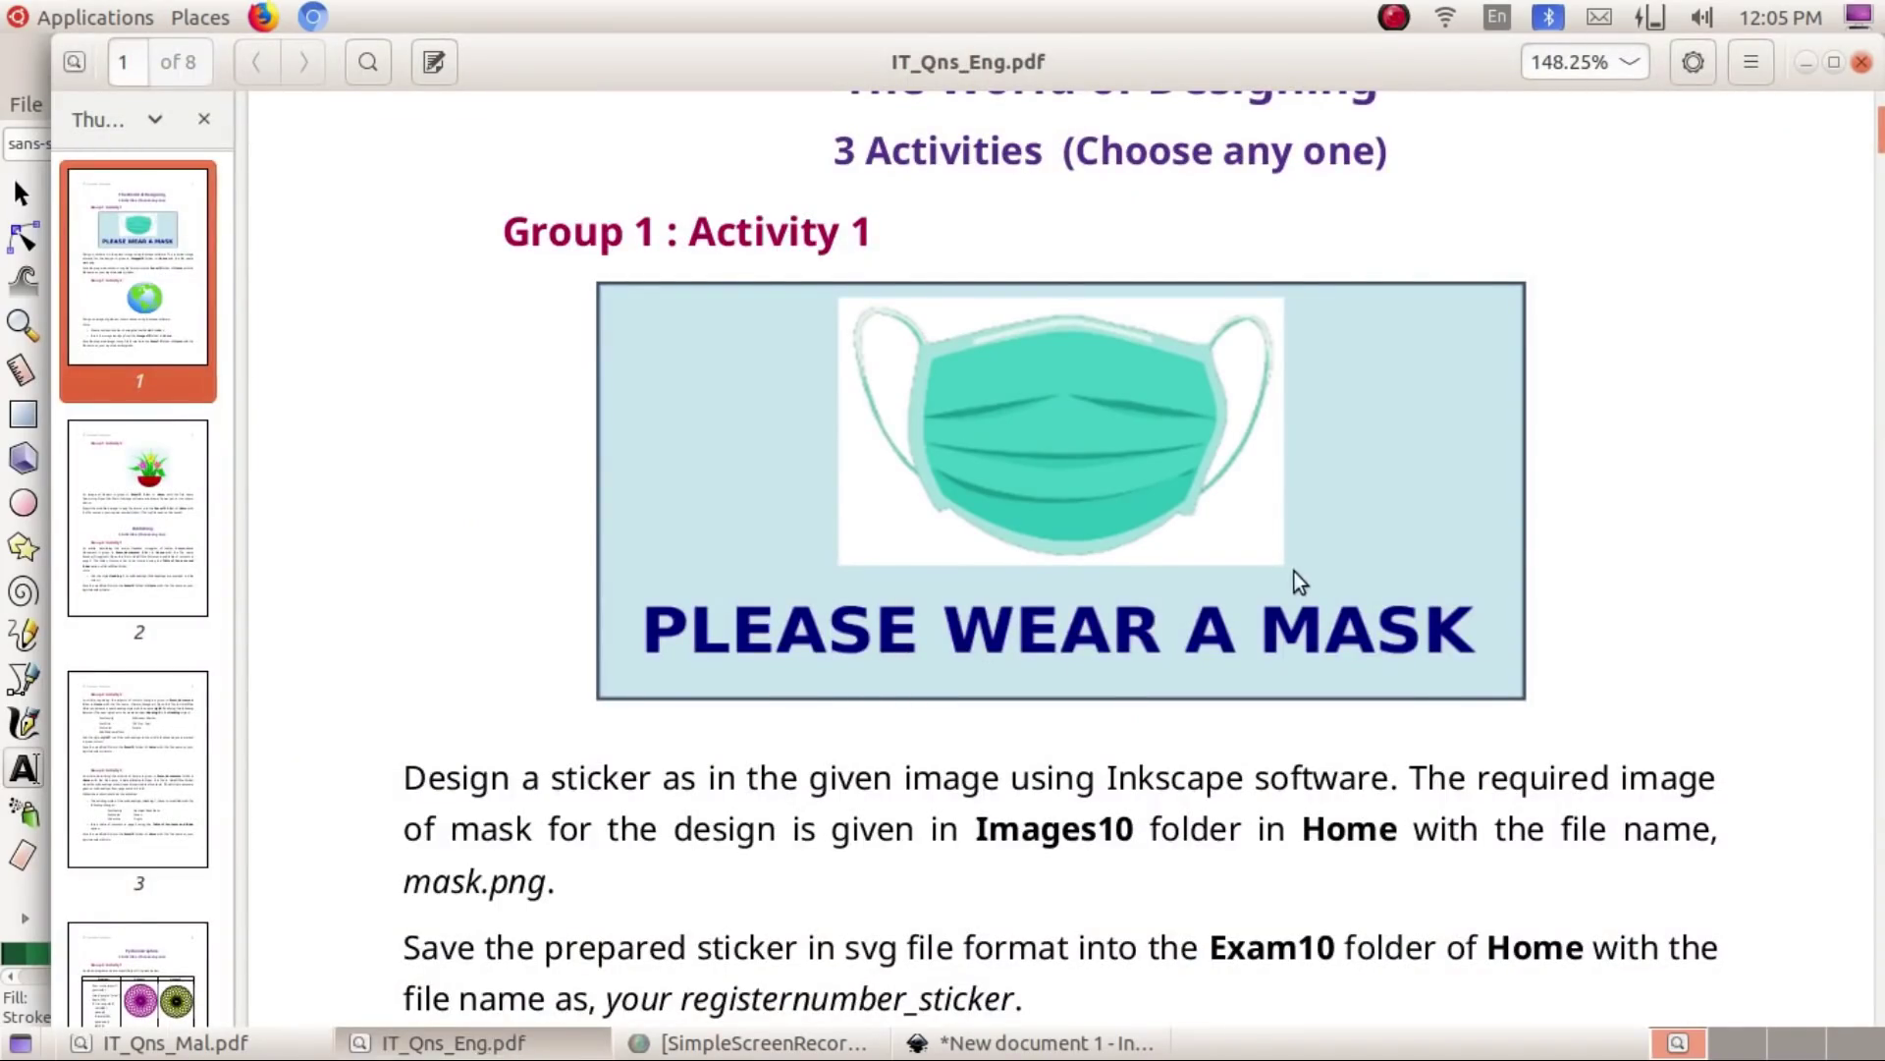
{"action": "left_click", "coordinate": [457, 1043]}
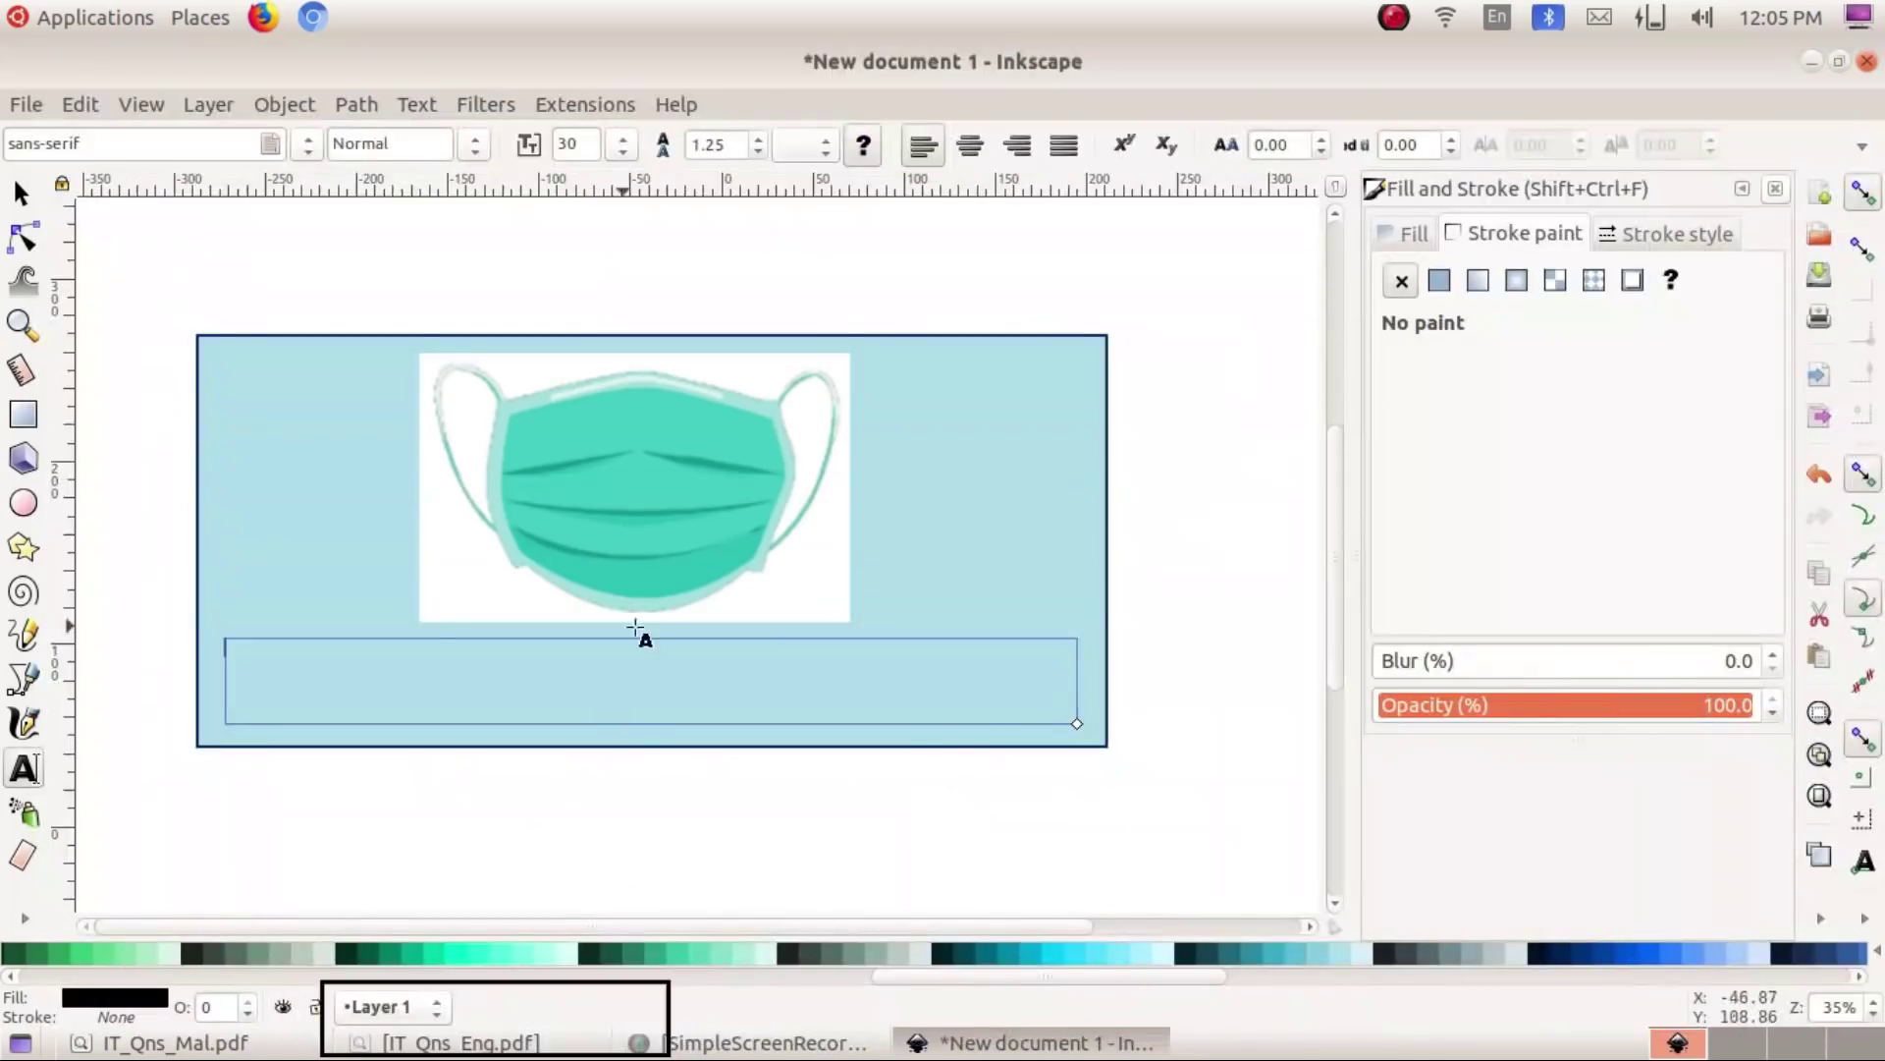
{"action": "key", "text": "ctrl+v"}
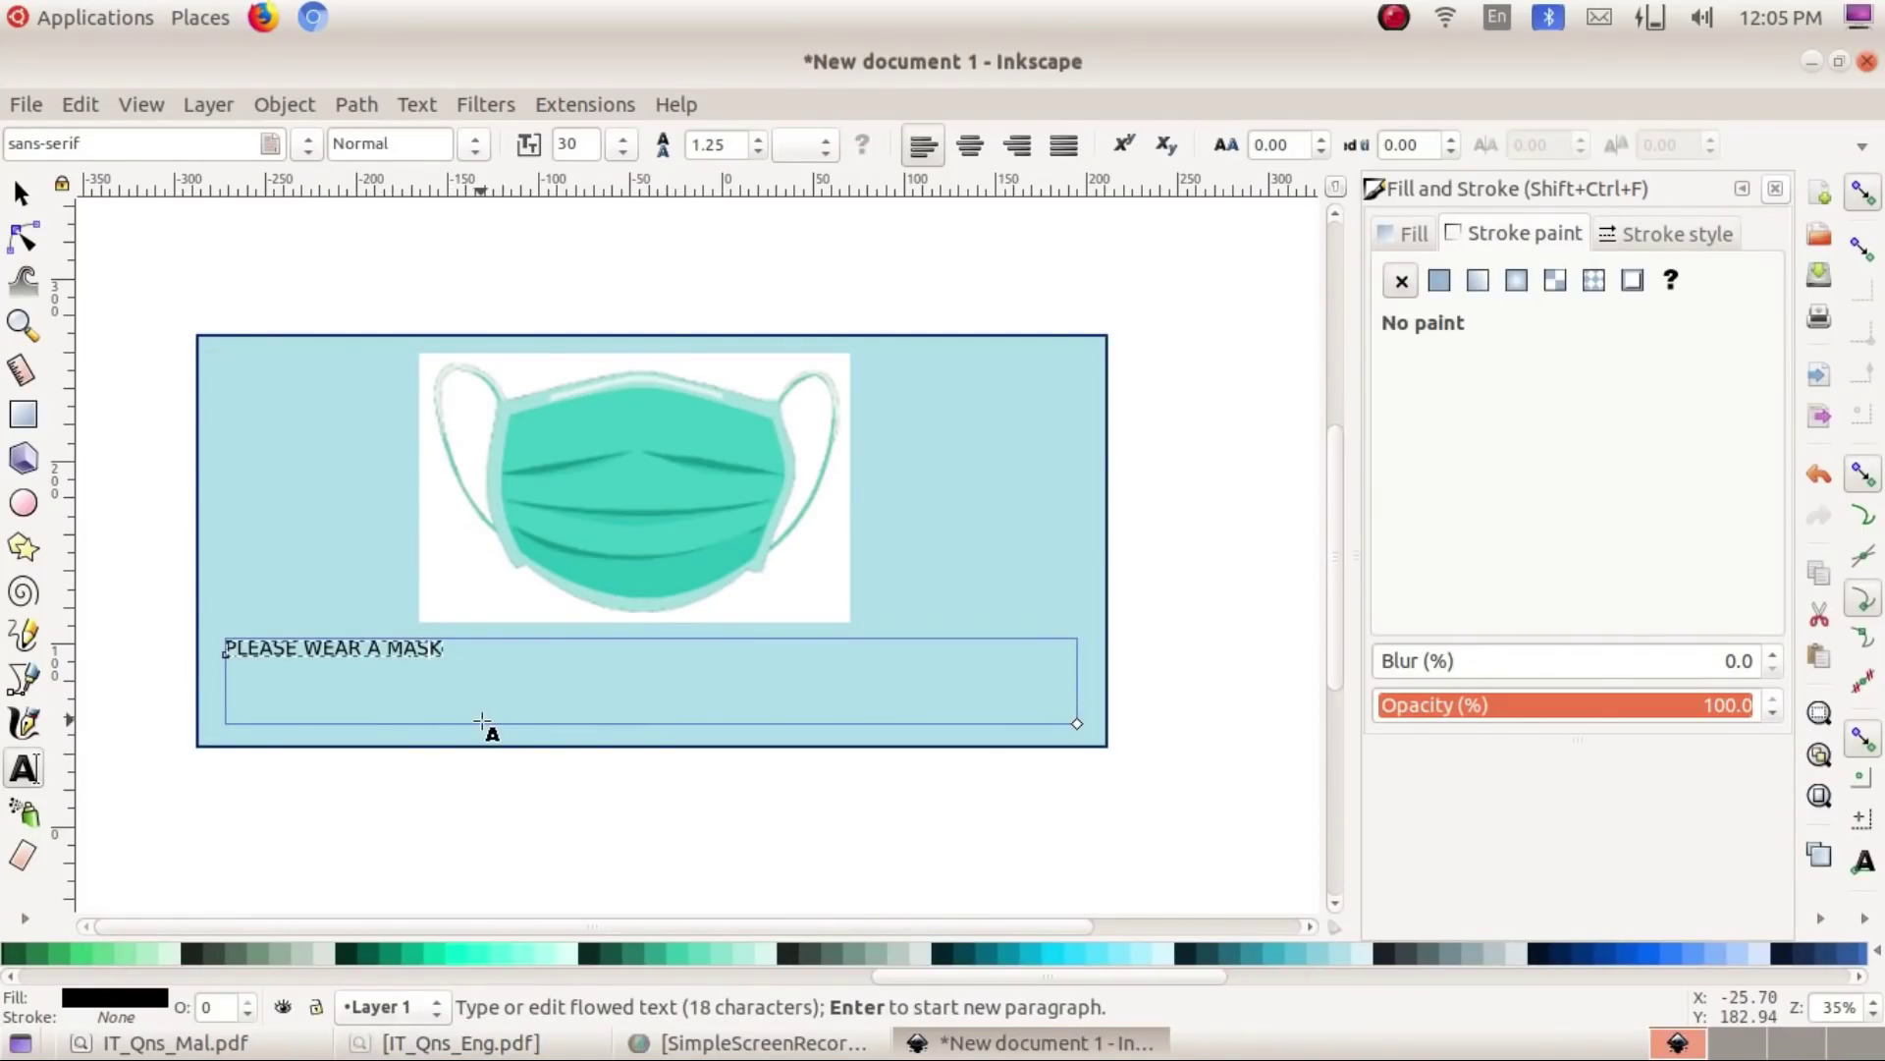
Step: Set the font size of the whole caption below the mask to 64
{"action": "triple_click", "coordinate": [365, 653]}
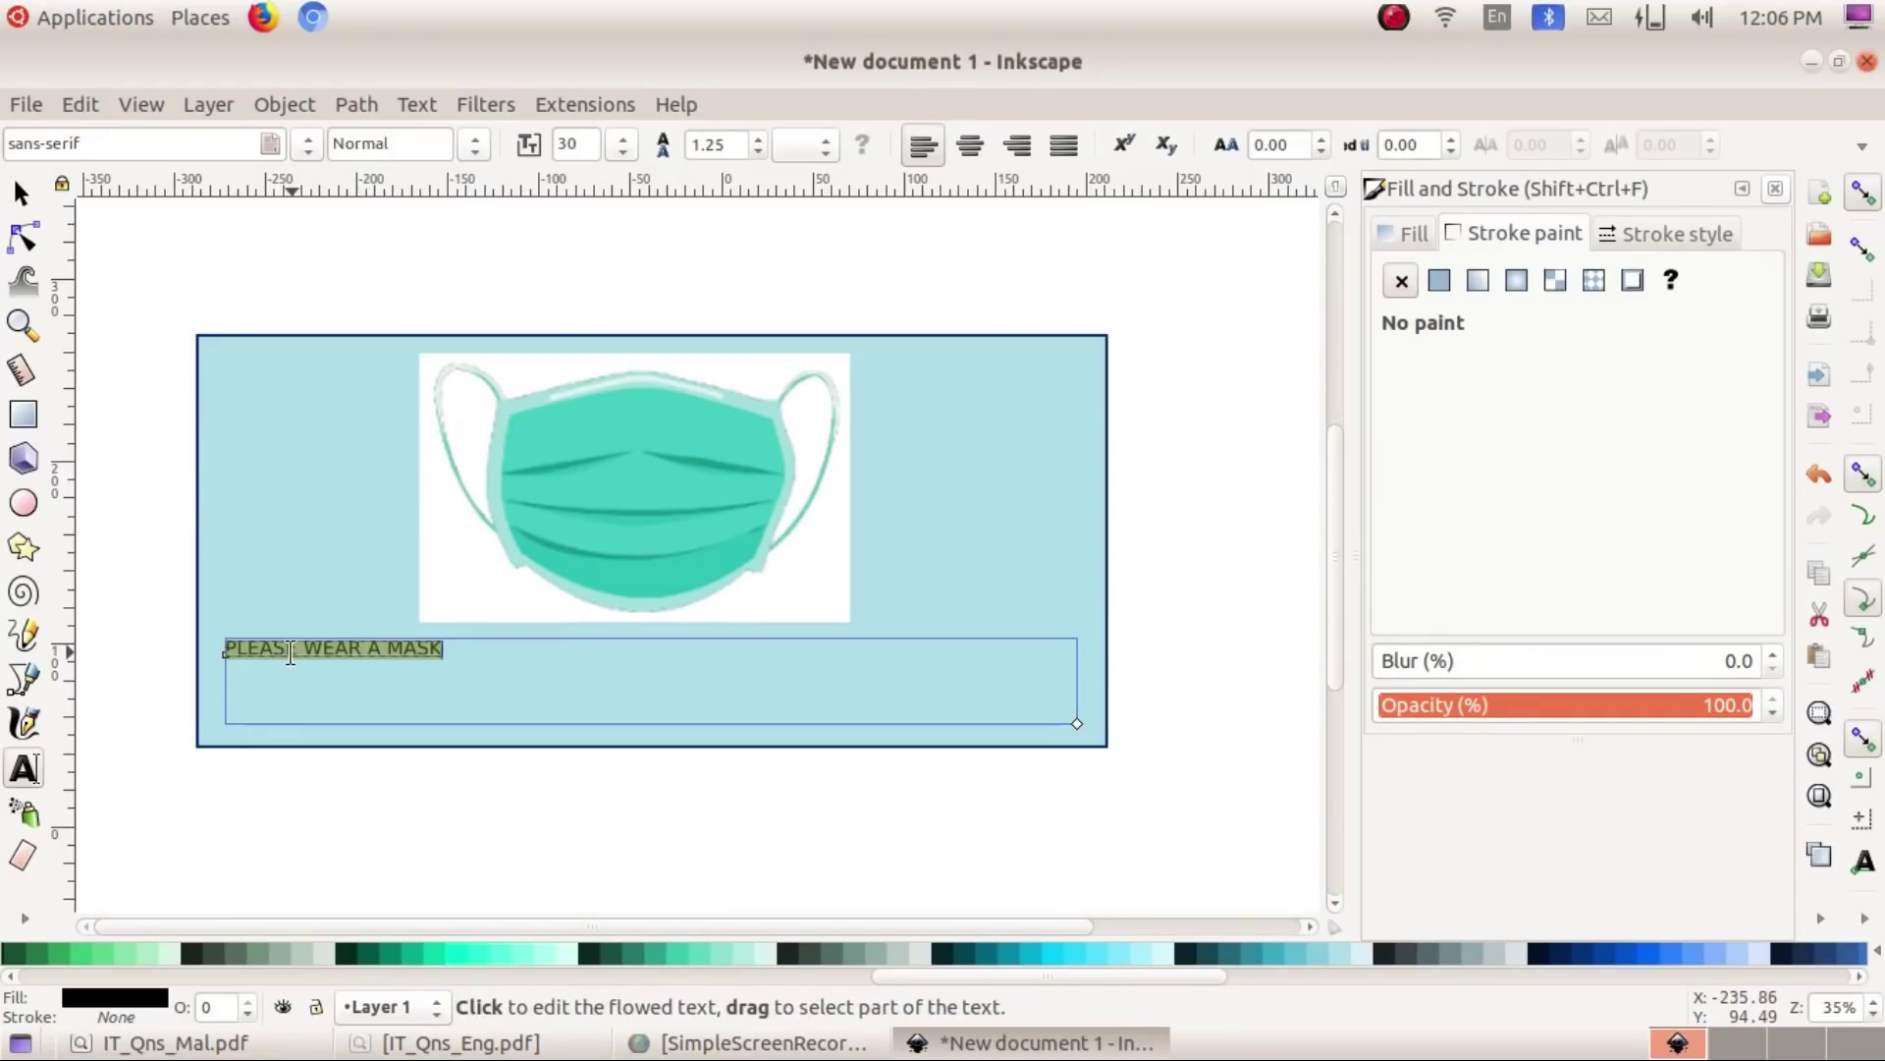
{"action": "left_click", "coordinate": [624, 146]}
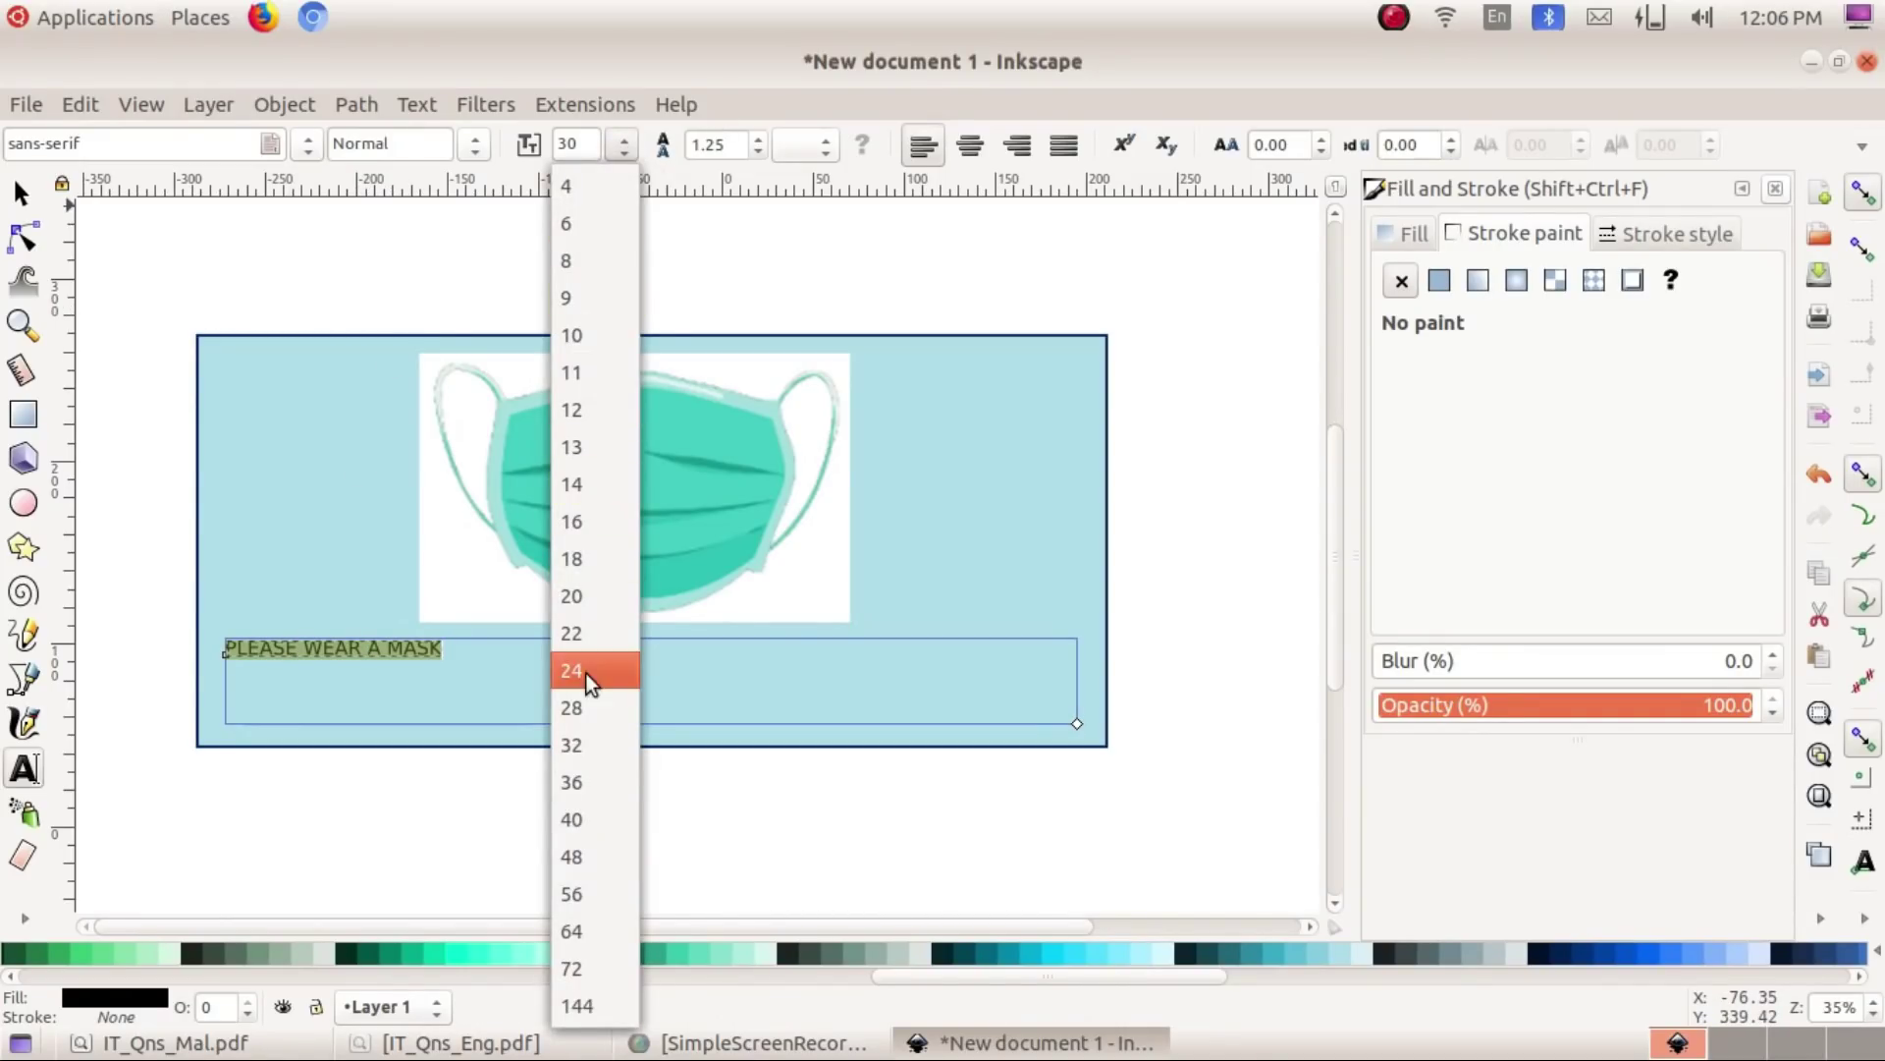
{"action": "left_click", "coordinate": [586, 940]}
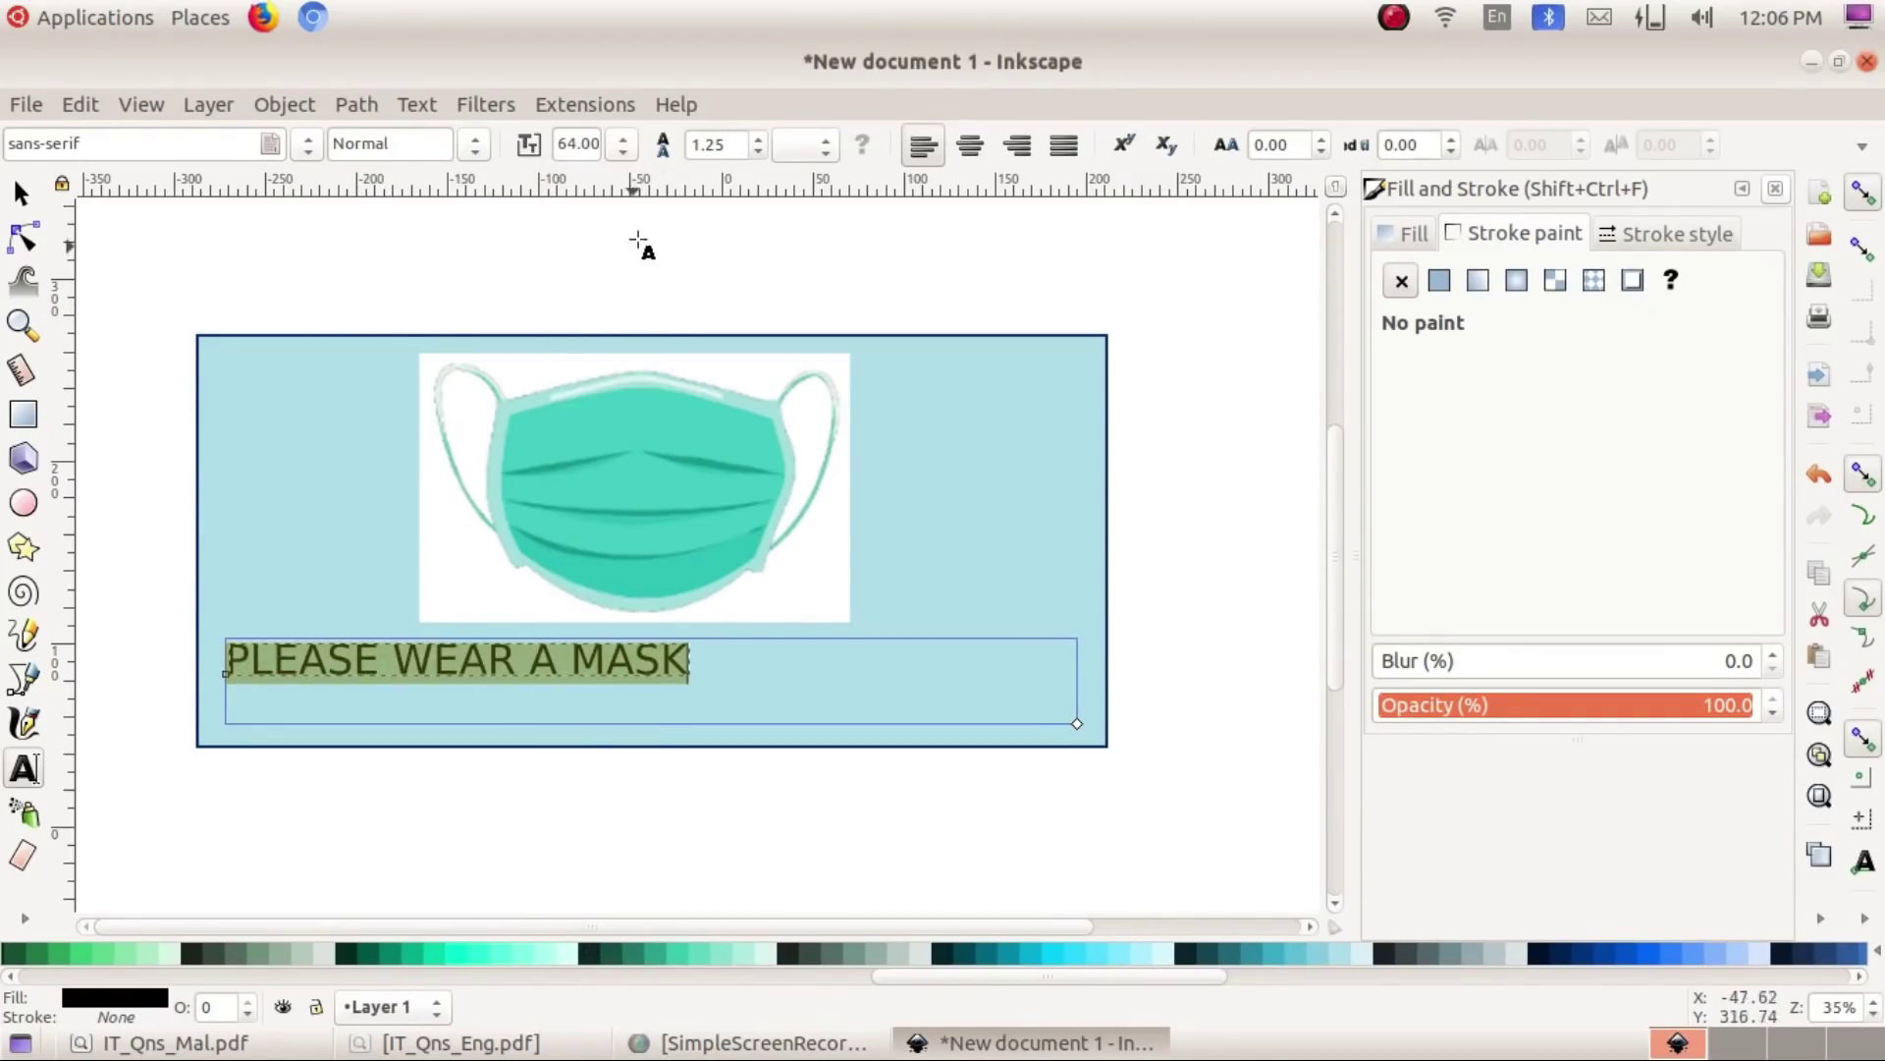
Step: Recolour the whole PLEASE WEAR A MASK caption dark blue and reselect its full line of text
{"action": "triple_click", "coordinate": [507, 658]}
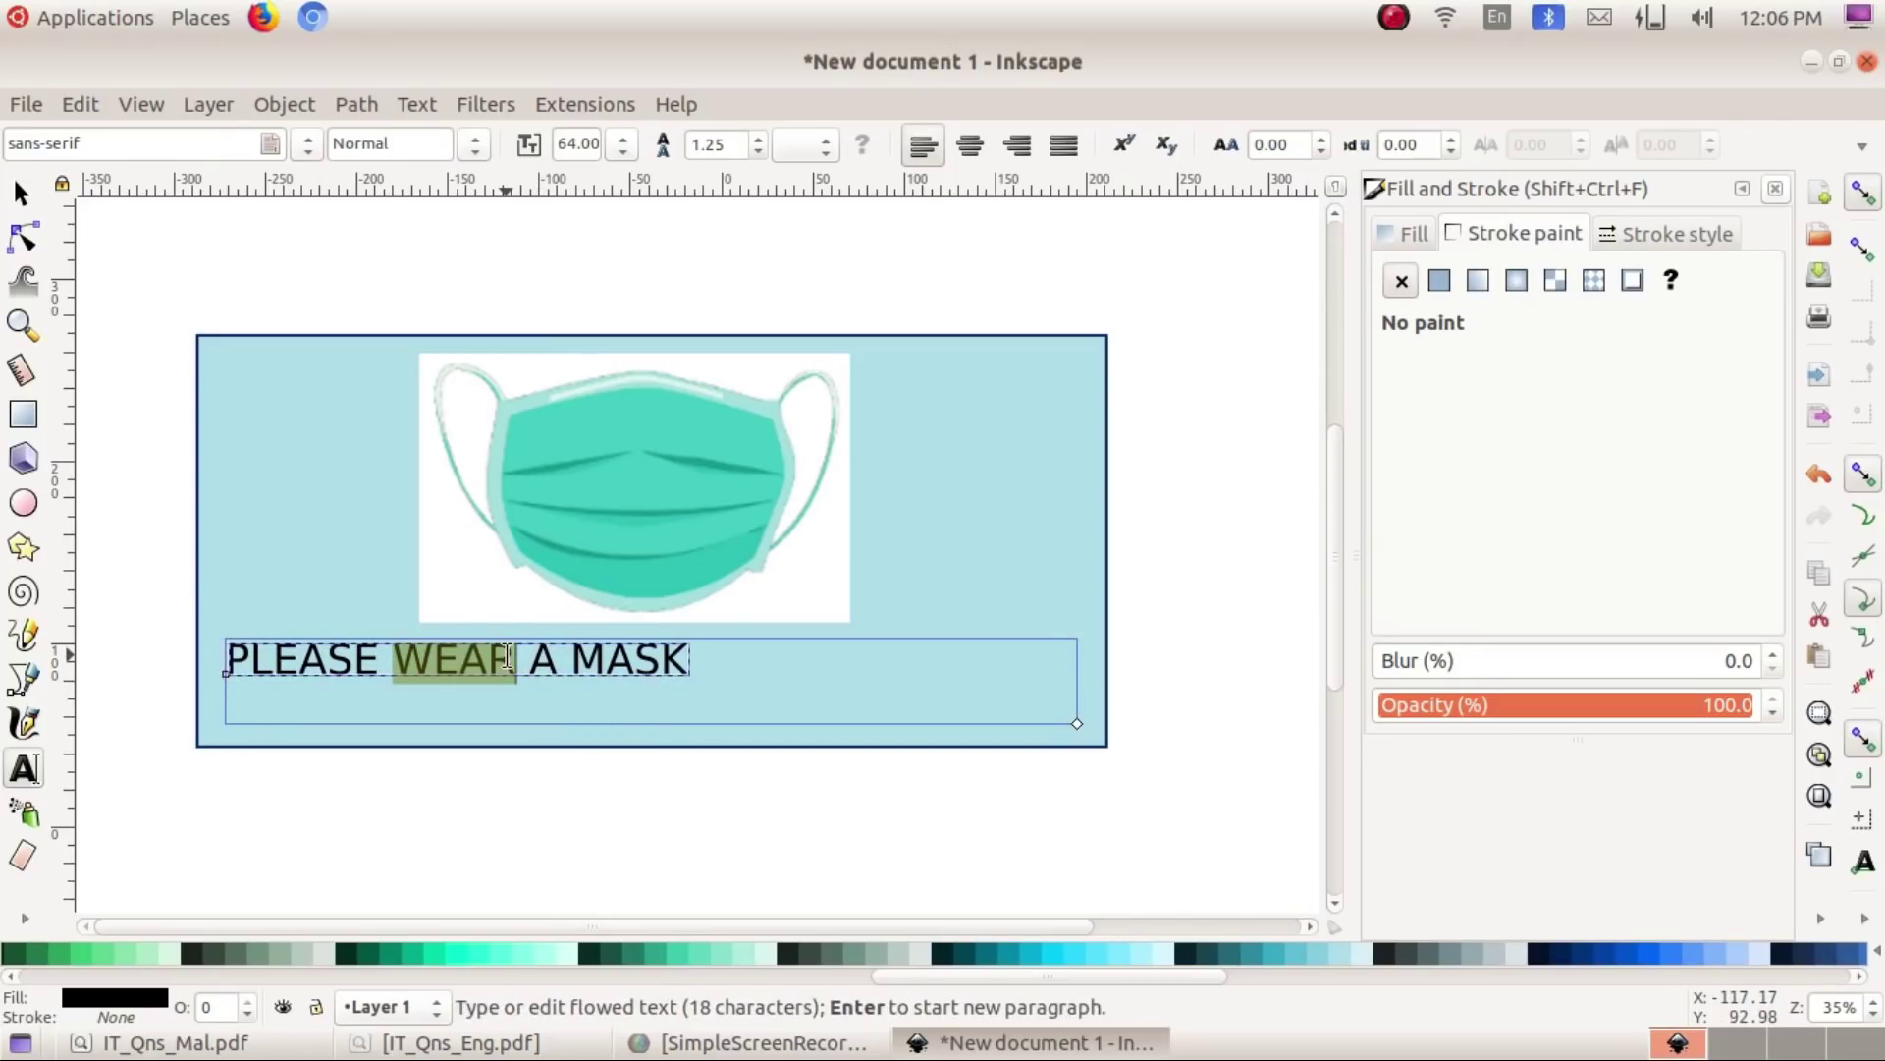
{"action": "left_click", "coordinate": [1556, 955]}
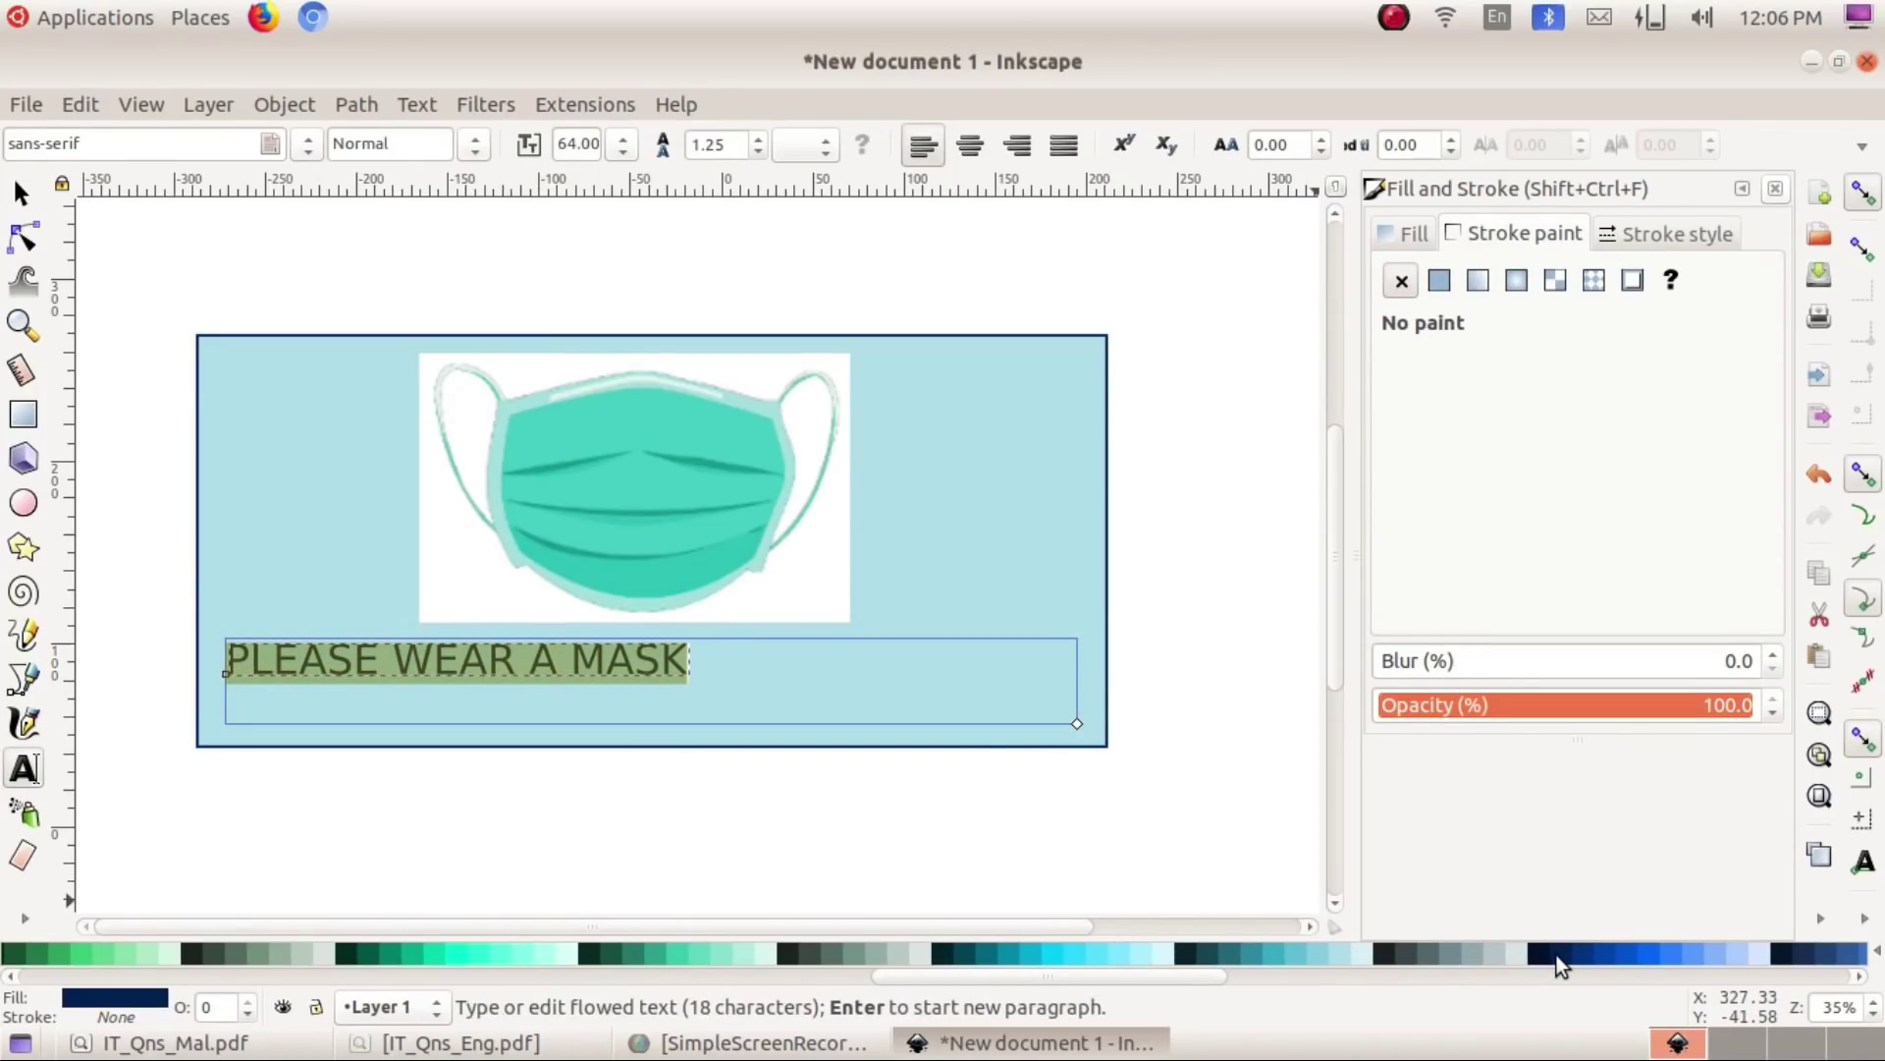
{"action": "left_click", "coordinate": [1039, 776]}
{"action": "triple_click", "coordinate": [494, 658]}
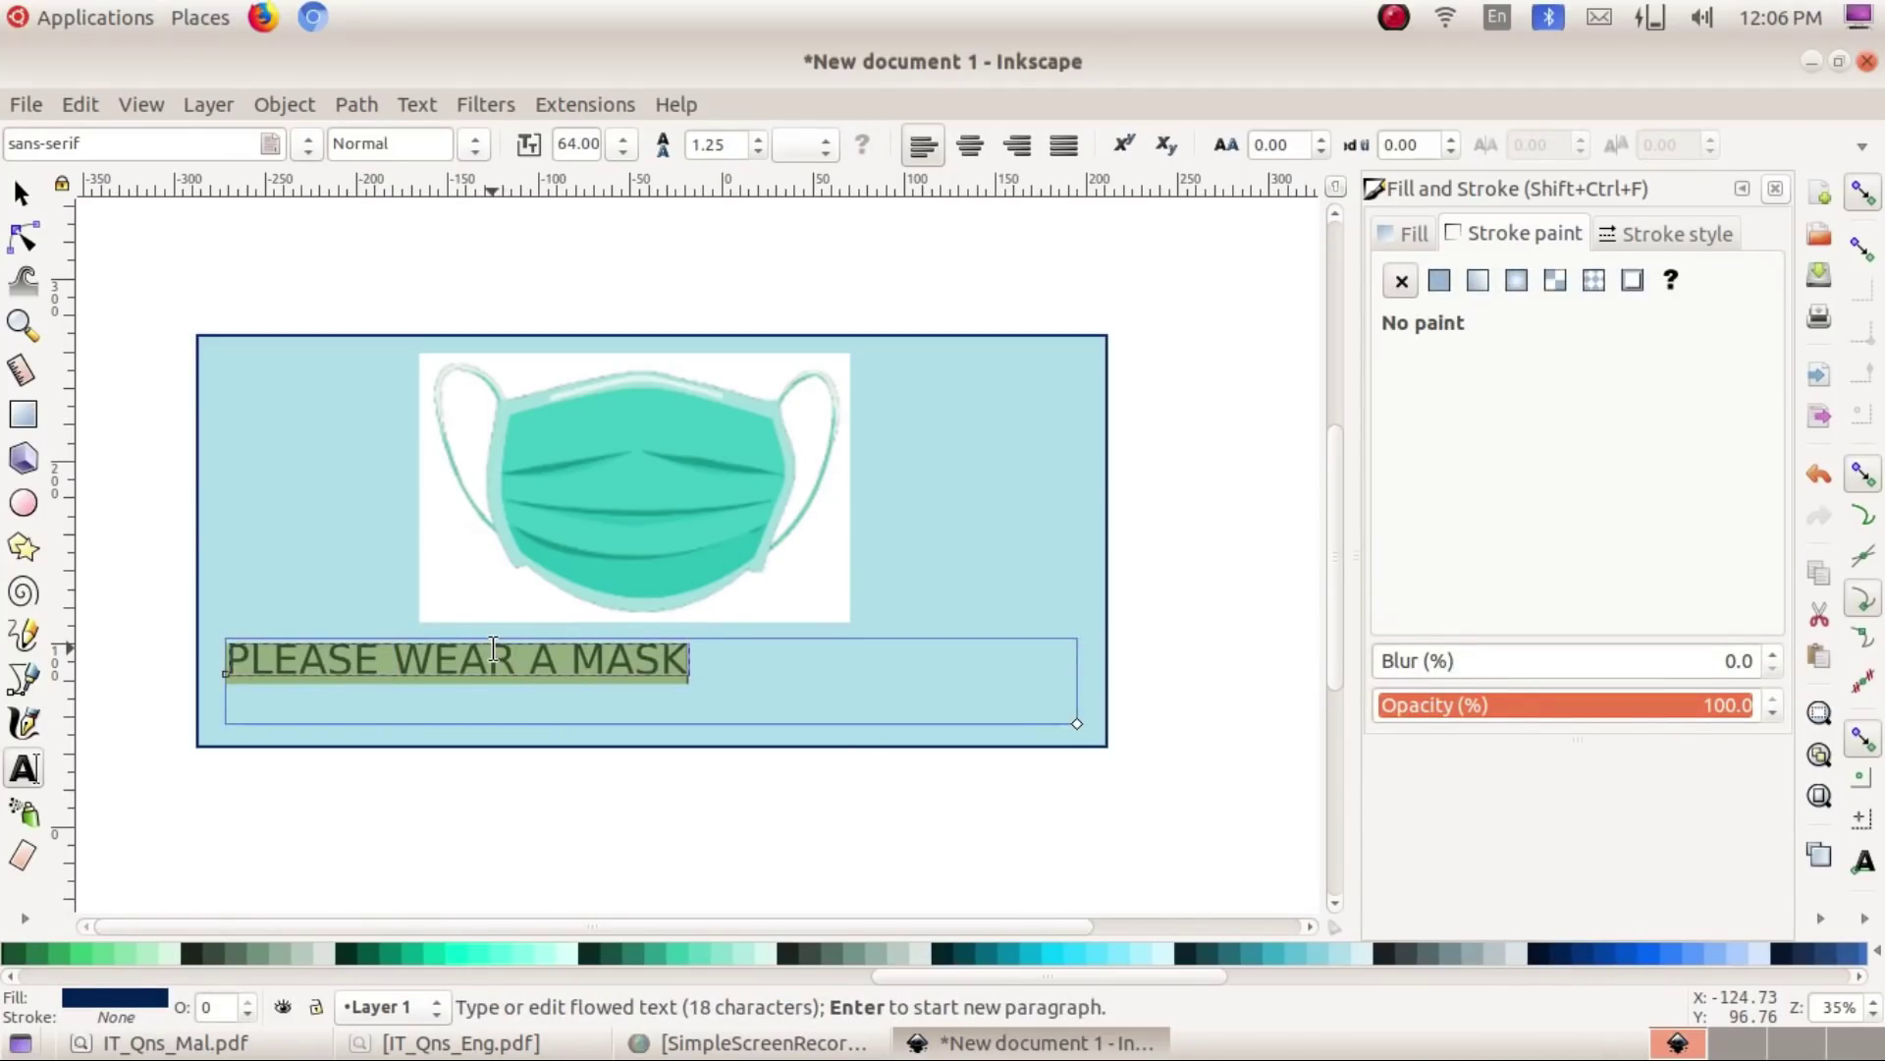
Step: Make the whole PLEASE WEAR A MASK caption bold and compare it with the sample sticker in IT_Qns_Eng.pdf
{"action": "left_click", "coordinate": [477, 145]}
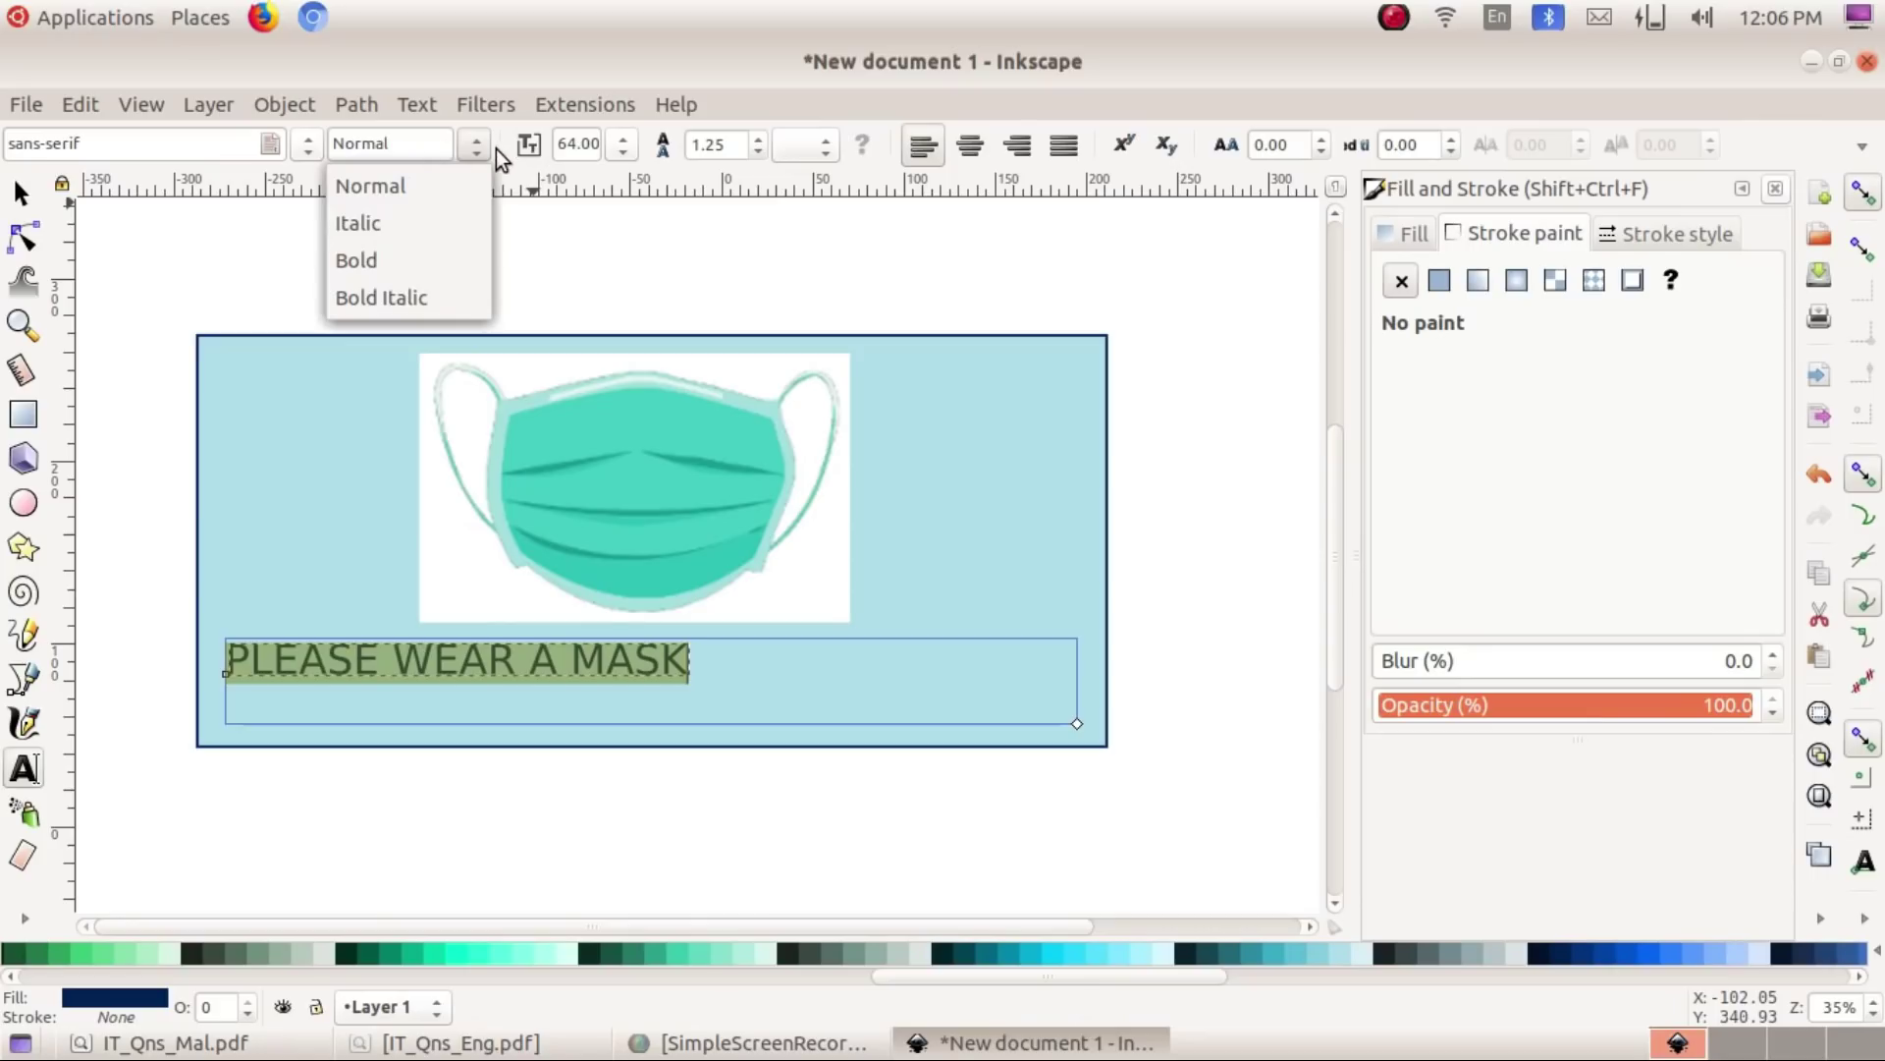
{"action": "left_click", "coordinate": [361, 260]}
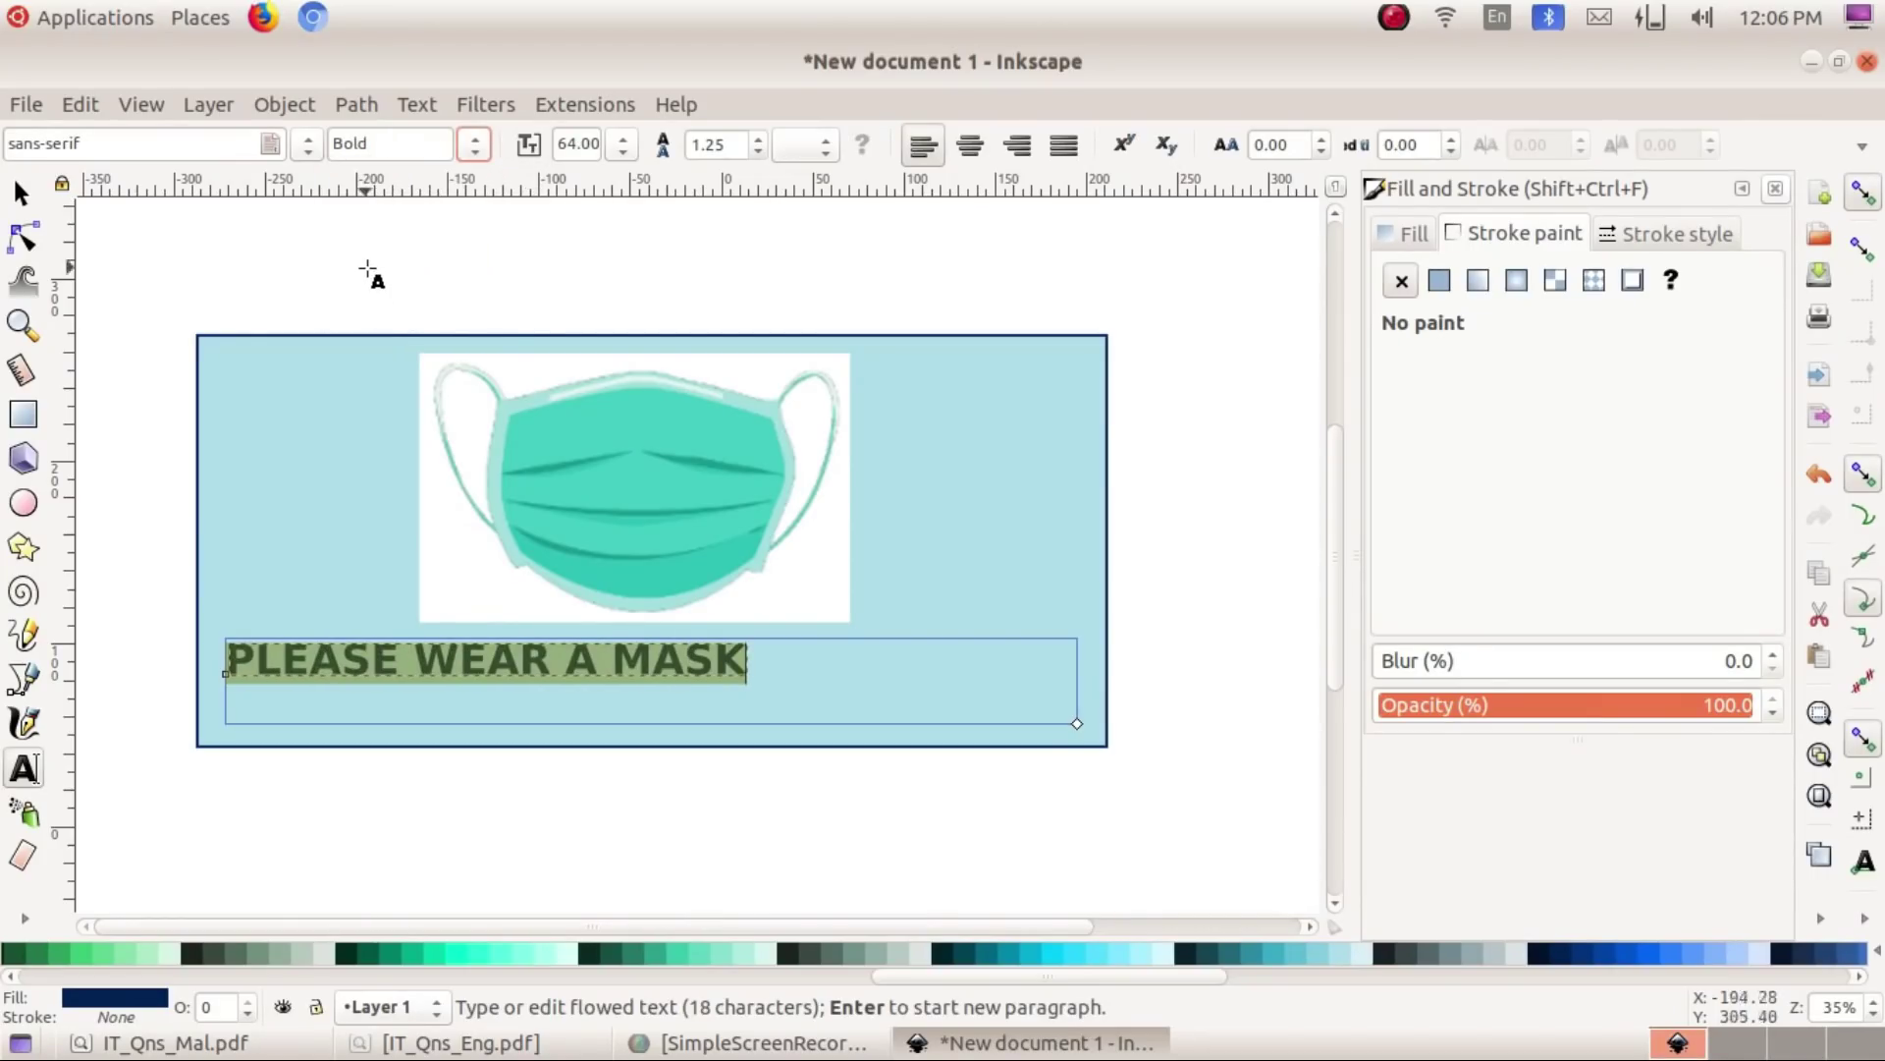
{"action": "left_click", "coordinate": [711, 884]}
{"action": "left_click", "coordinate": [461, 1043]}
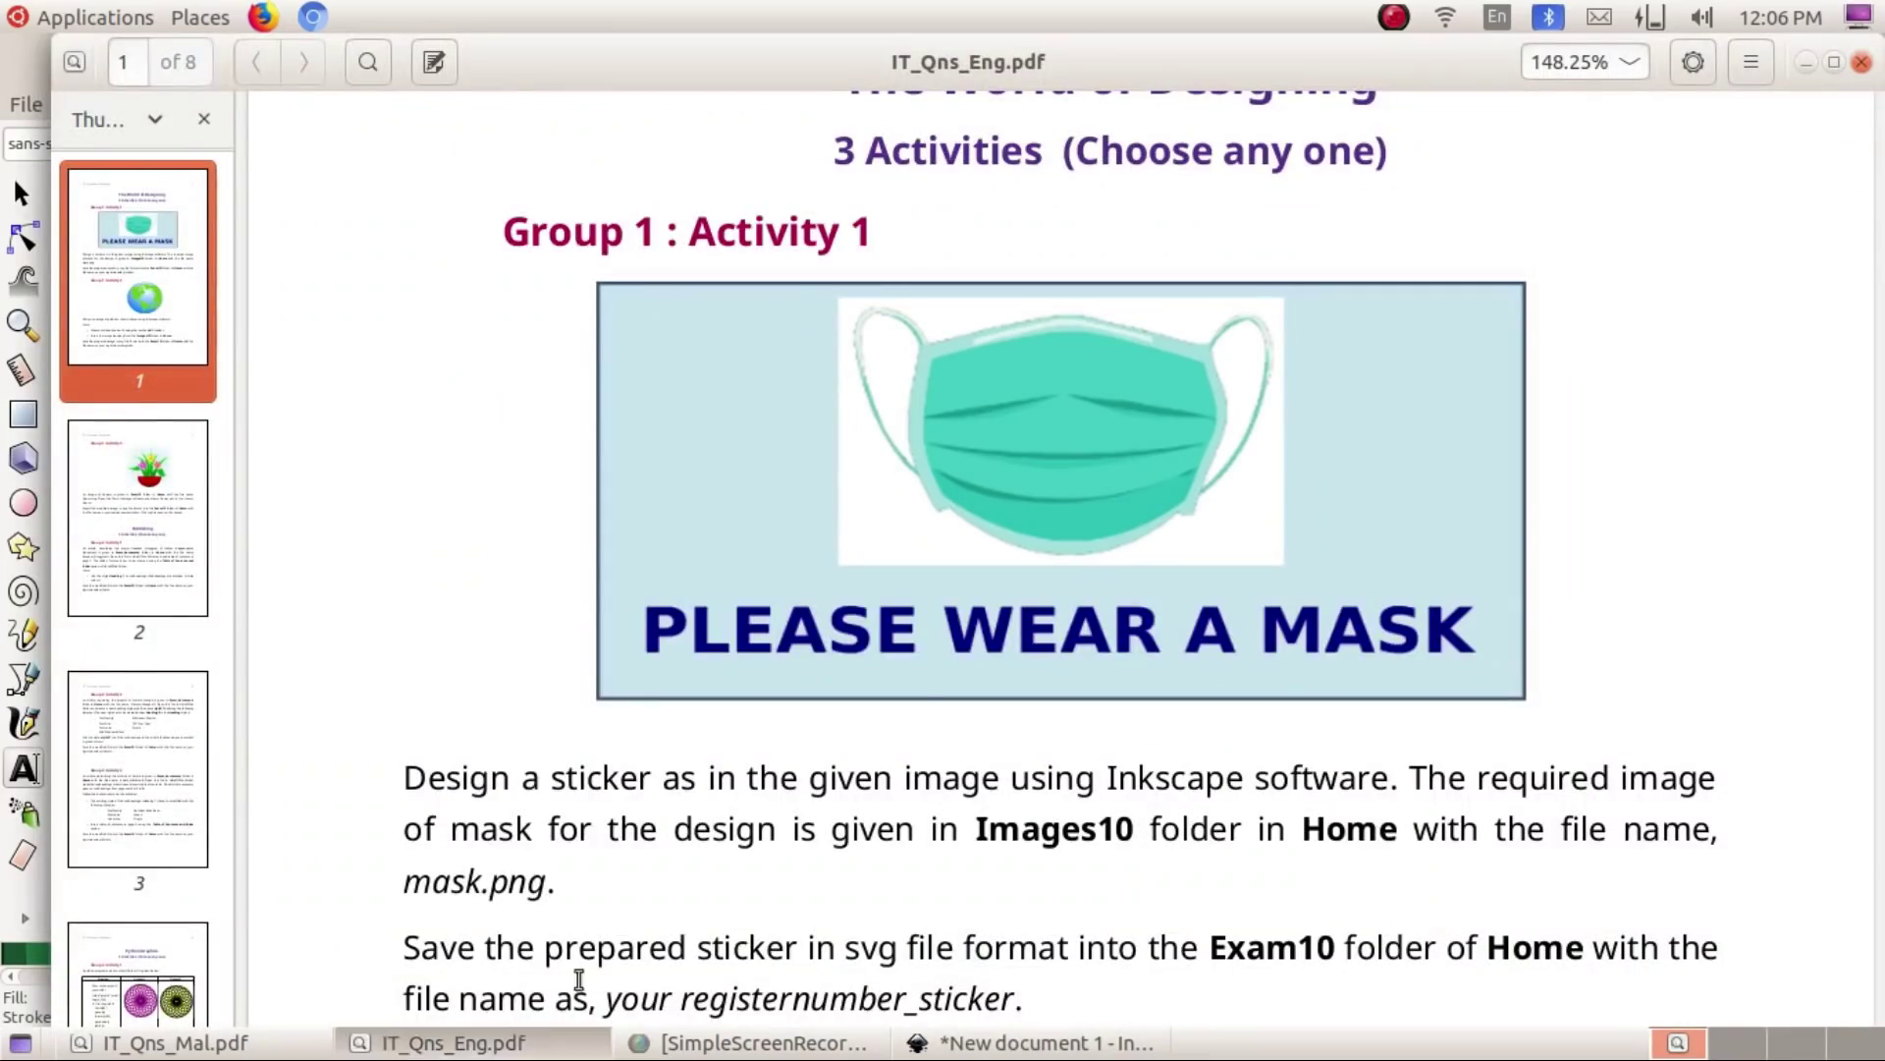
{"action": "left_click", "coordinate": [524, 1052]}
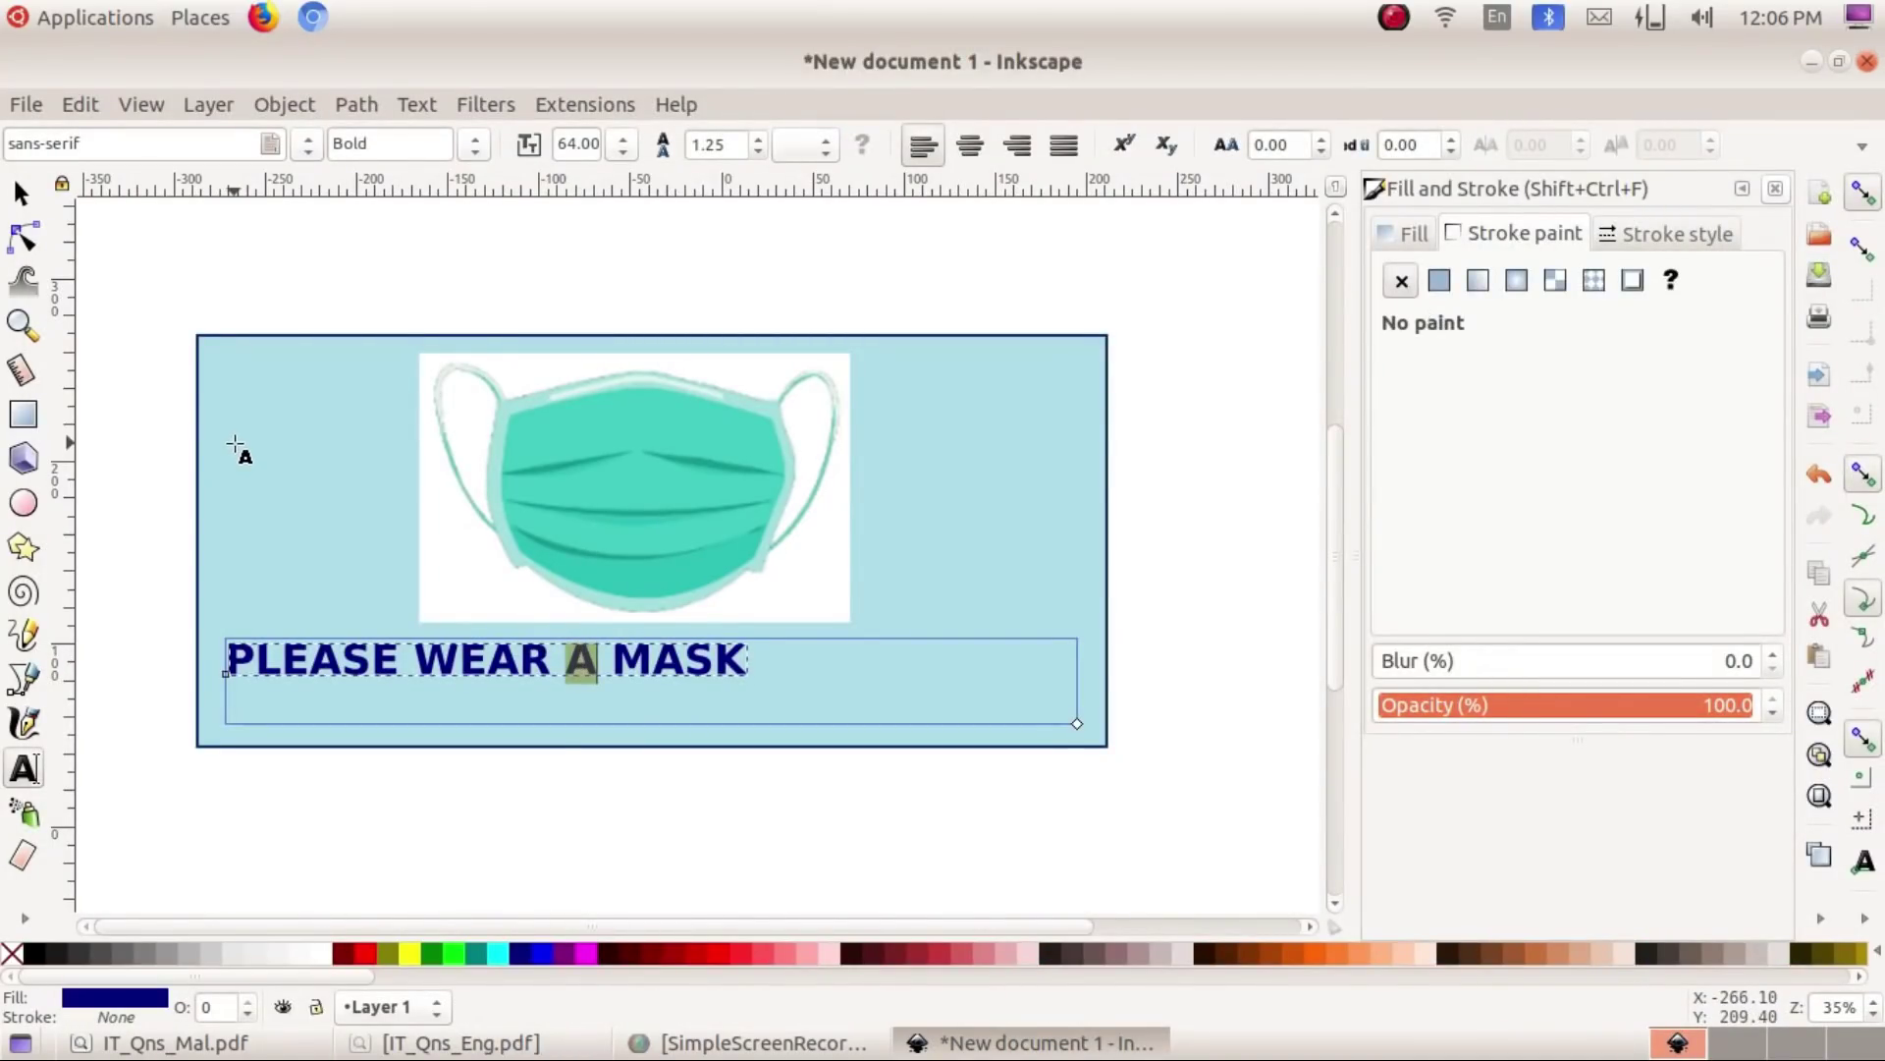
Step: Enlarge the caption to span most of the rectangle's width and centre it below the mask image
{"action": "left_click", "coordinate": [306, 284]}
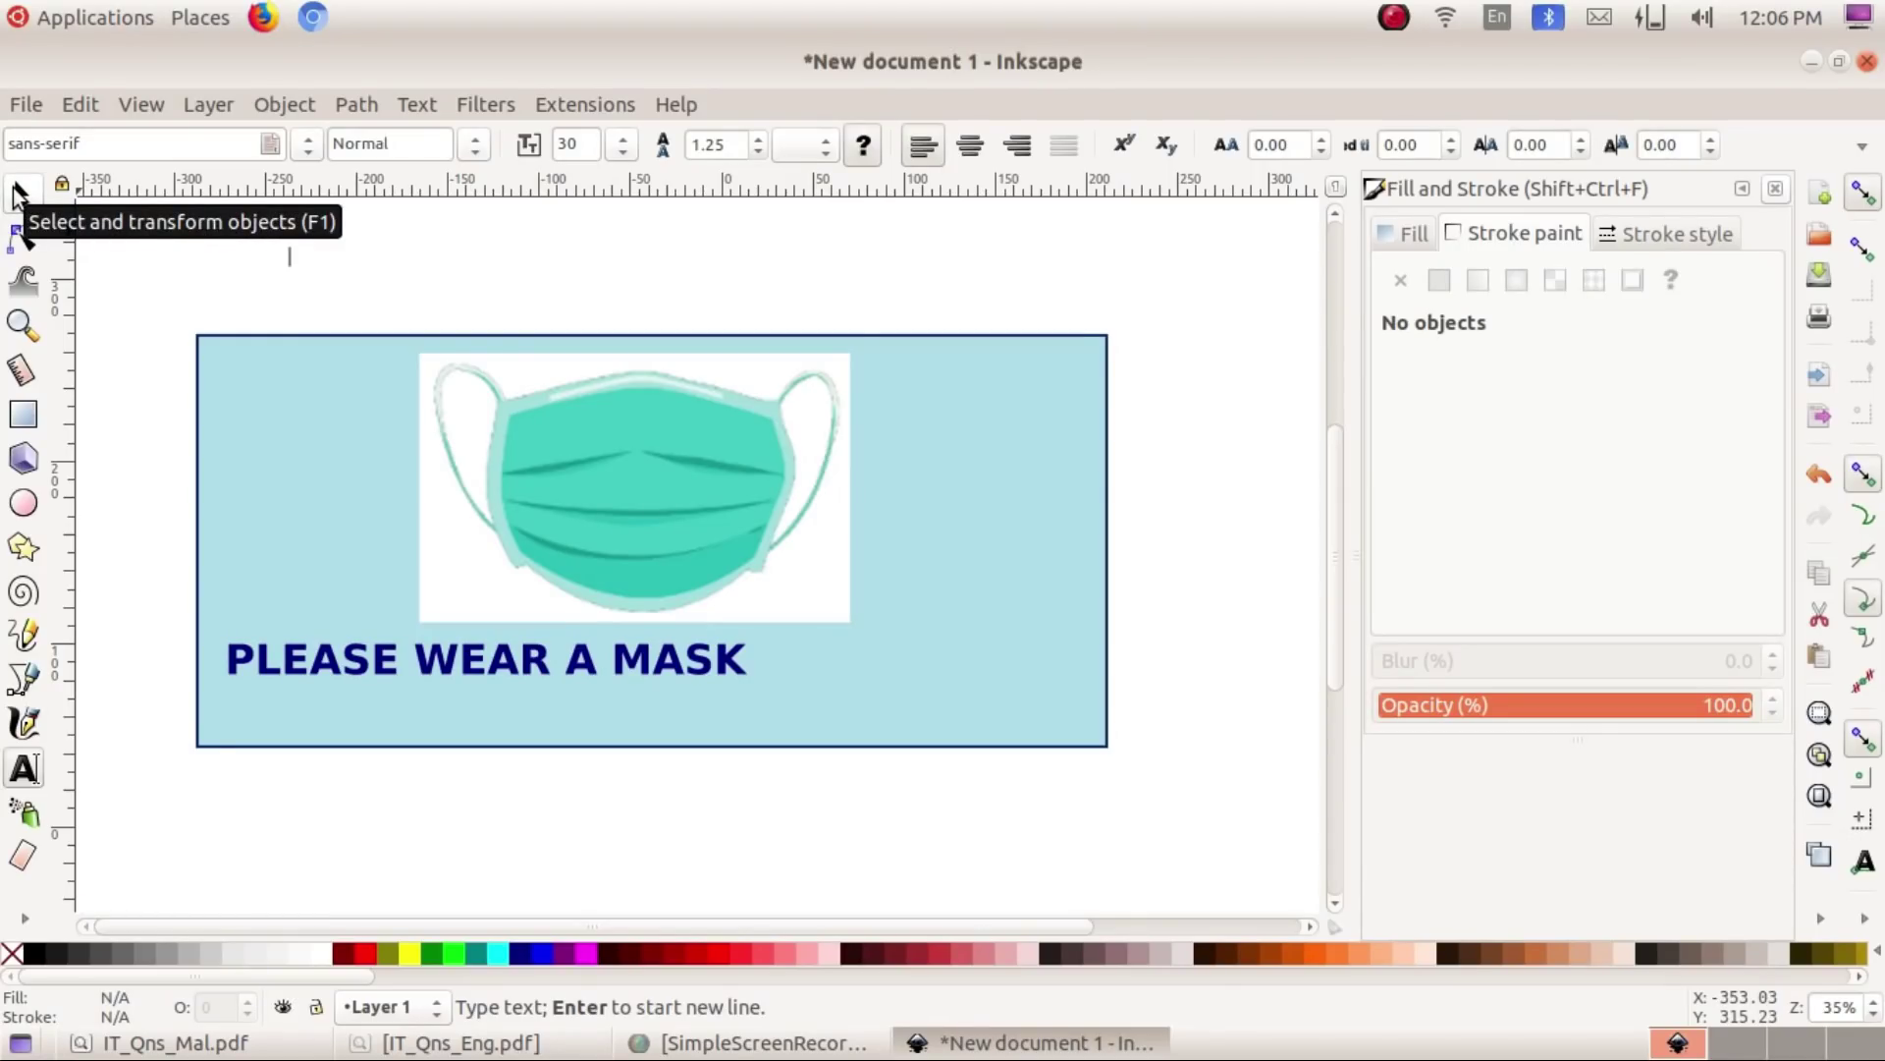
{"action": "left_click", "coordinate": [14, 194]}
{"action": "left_click", "coordinate": [446, 659]}
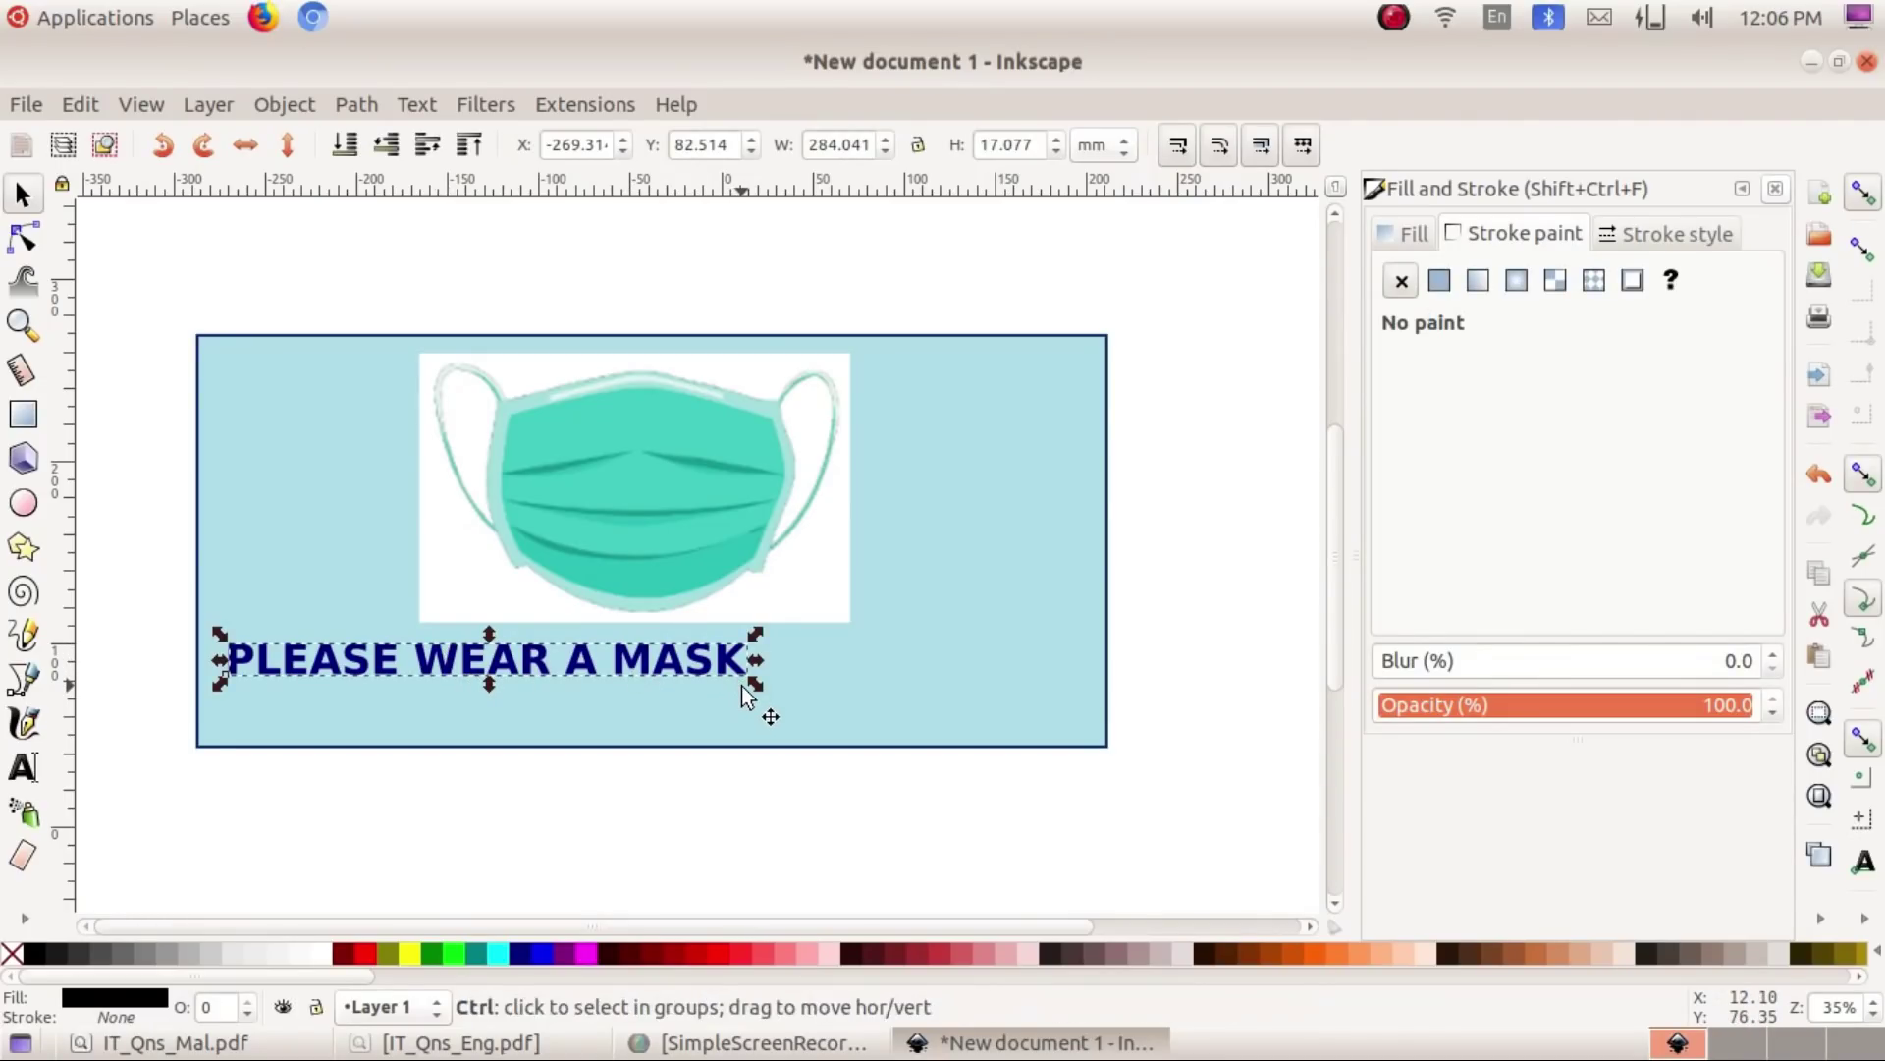
{"action": "left_click_drag", "start_coordinate": [757, 685], "coordinate": [858, 704]}
{"action": "left_click_drag", "start_coordinate": [555, 668], "coordinate": [720, 698]}
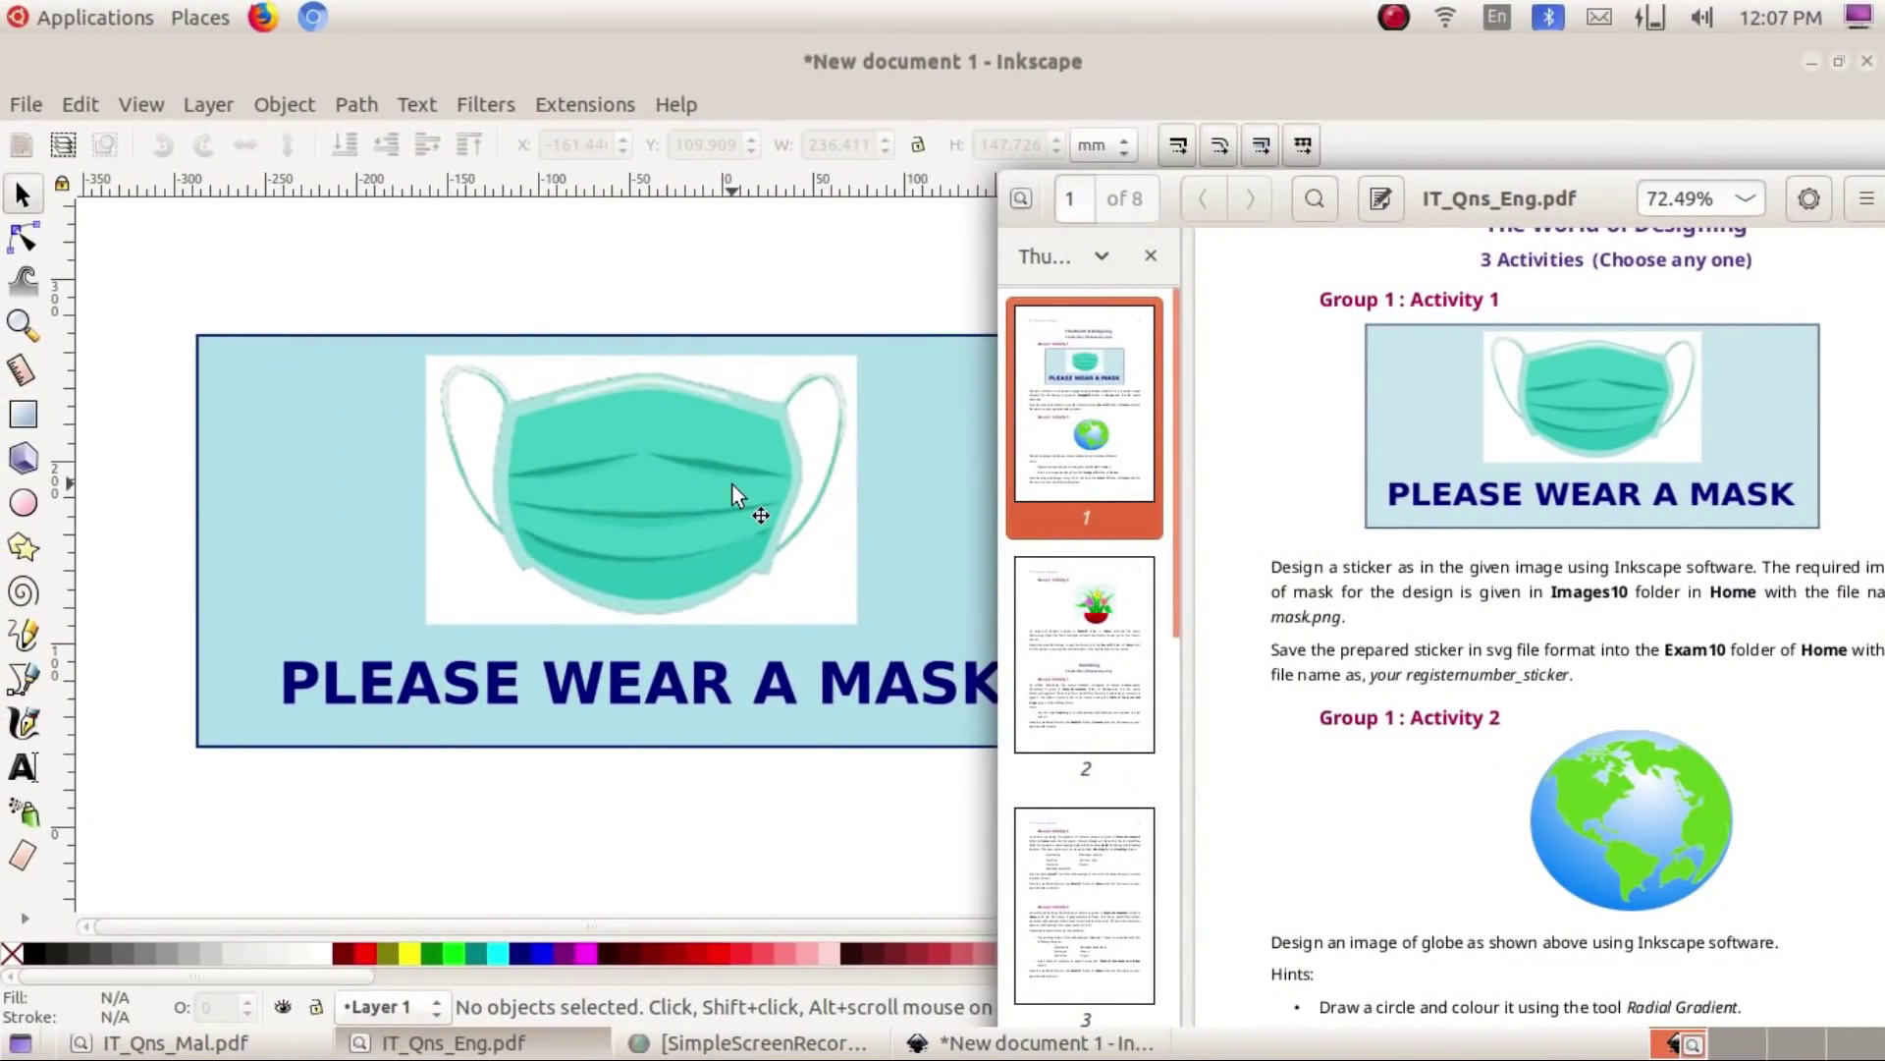
Step: Compare the sticker with the sample in IT_Qns_Eng.pdf and read the question's saving instructions
{"action": "left_click_drag", "start_coordinate": [1616, 204], "coordinate": [1420, 204]}
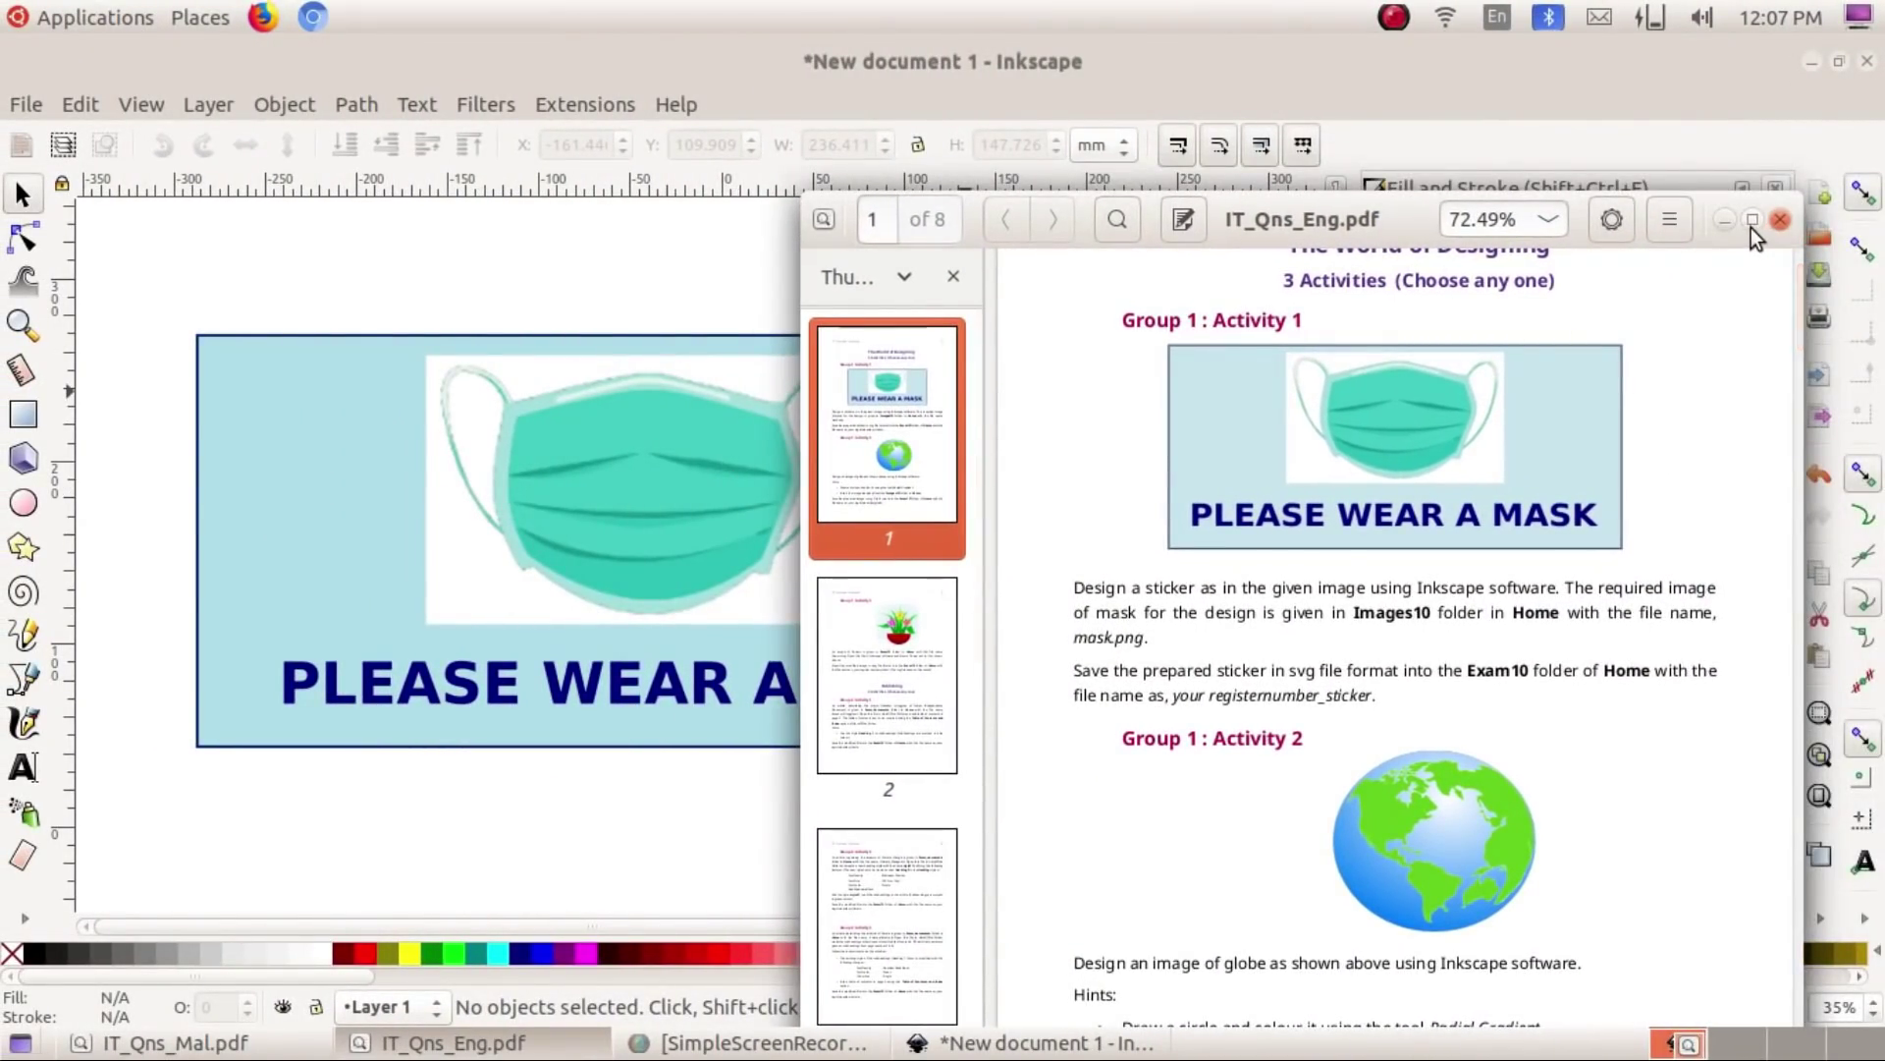
{"action": "left_click", "coordinate": [1752, 228]}
{"action": "scroll", "coordinate": [1360, 666], "scroll_direction": "down", "scroll_amount": 3}
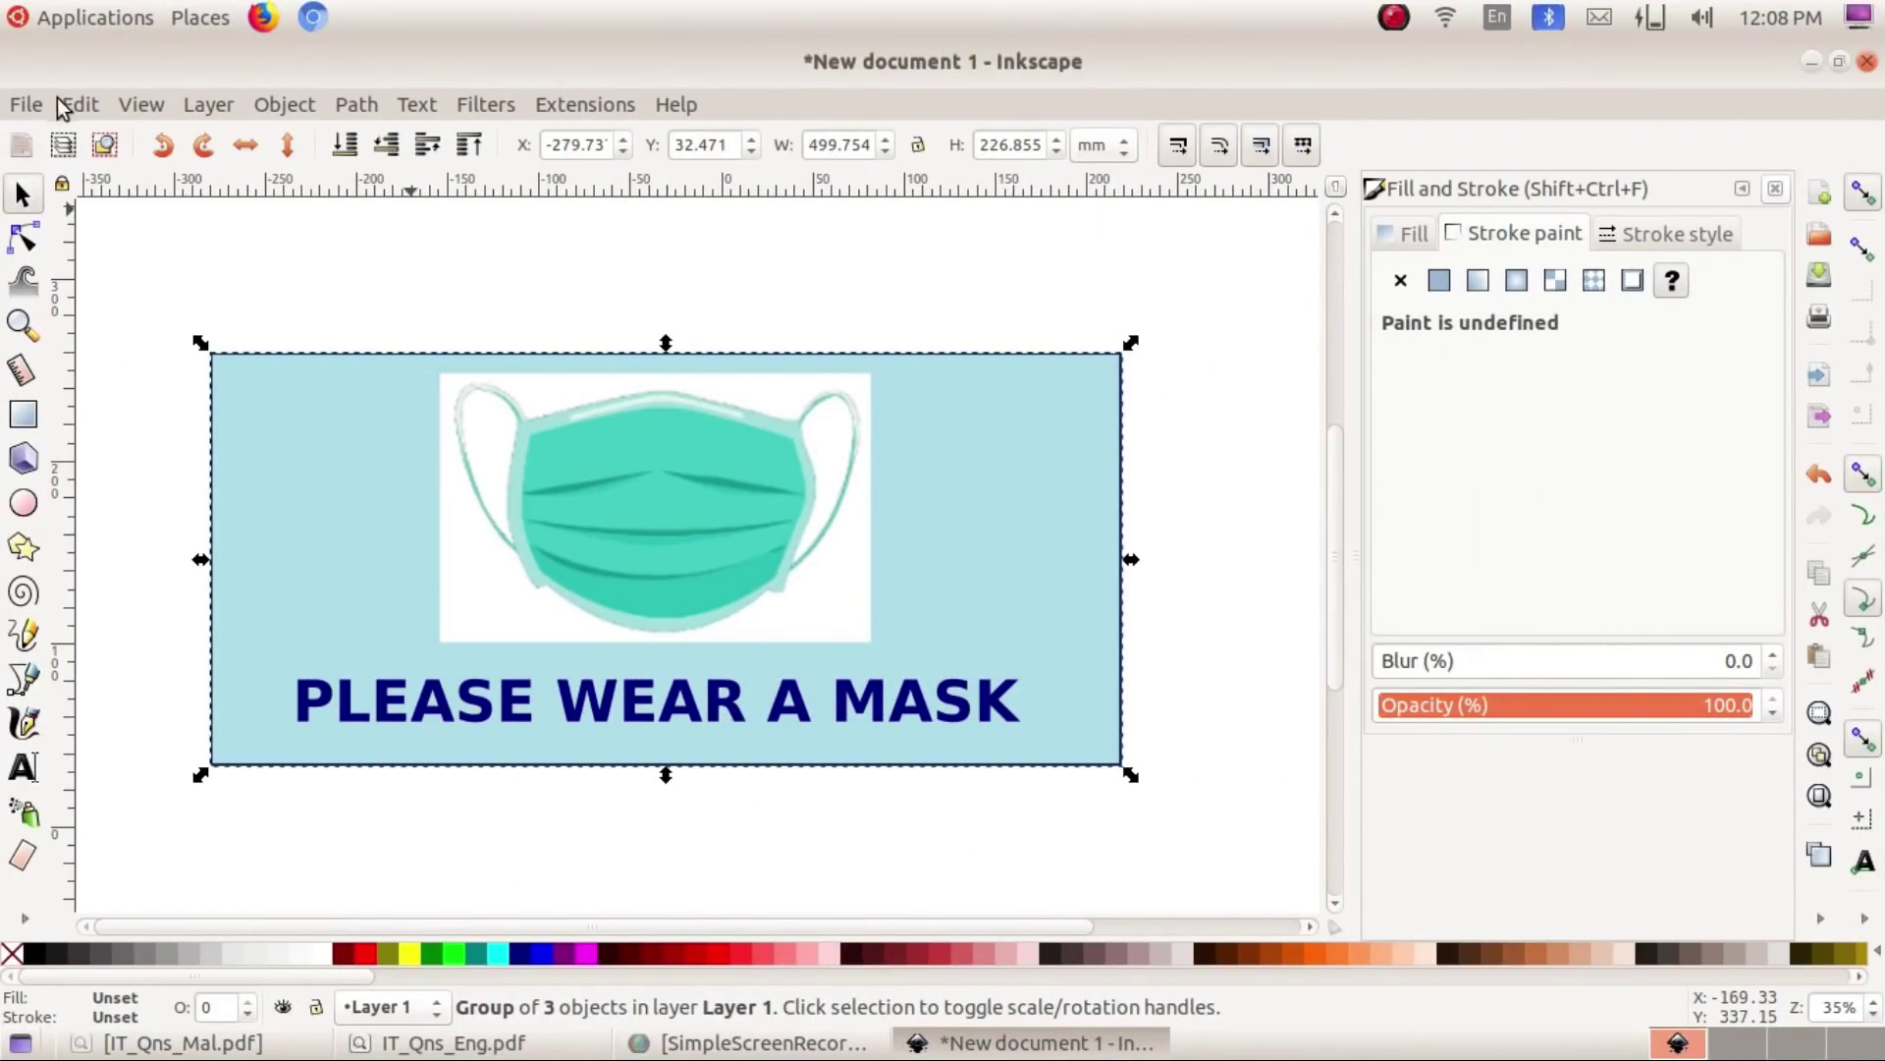
Step: Start saving the sticker and choose the EXAM 10 folder in the home folder as its destination
{"action": "left_click", "coordinate": [27, 106]}
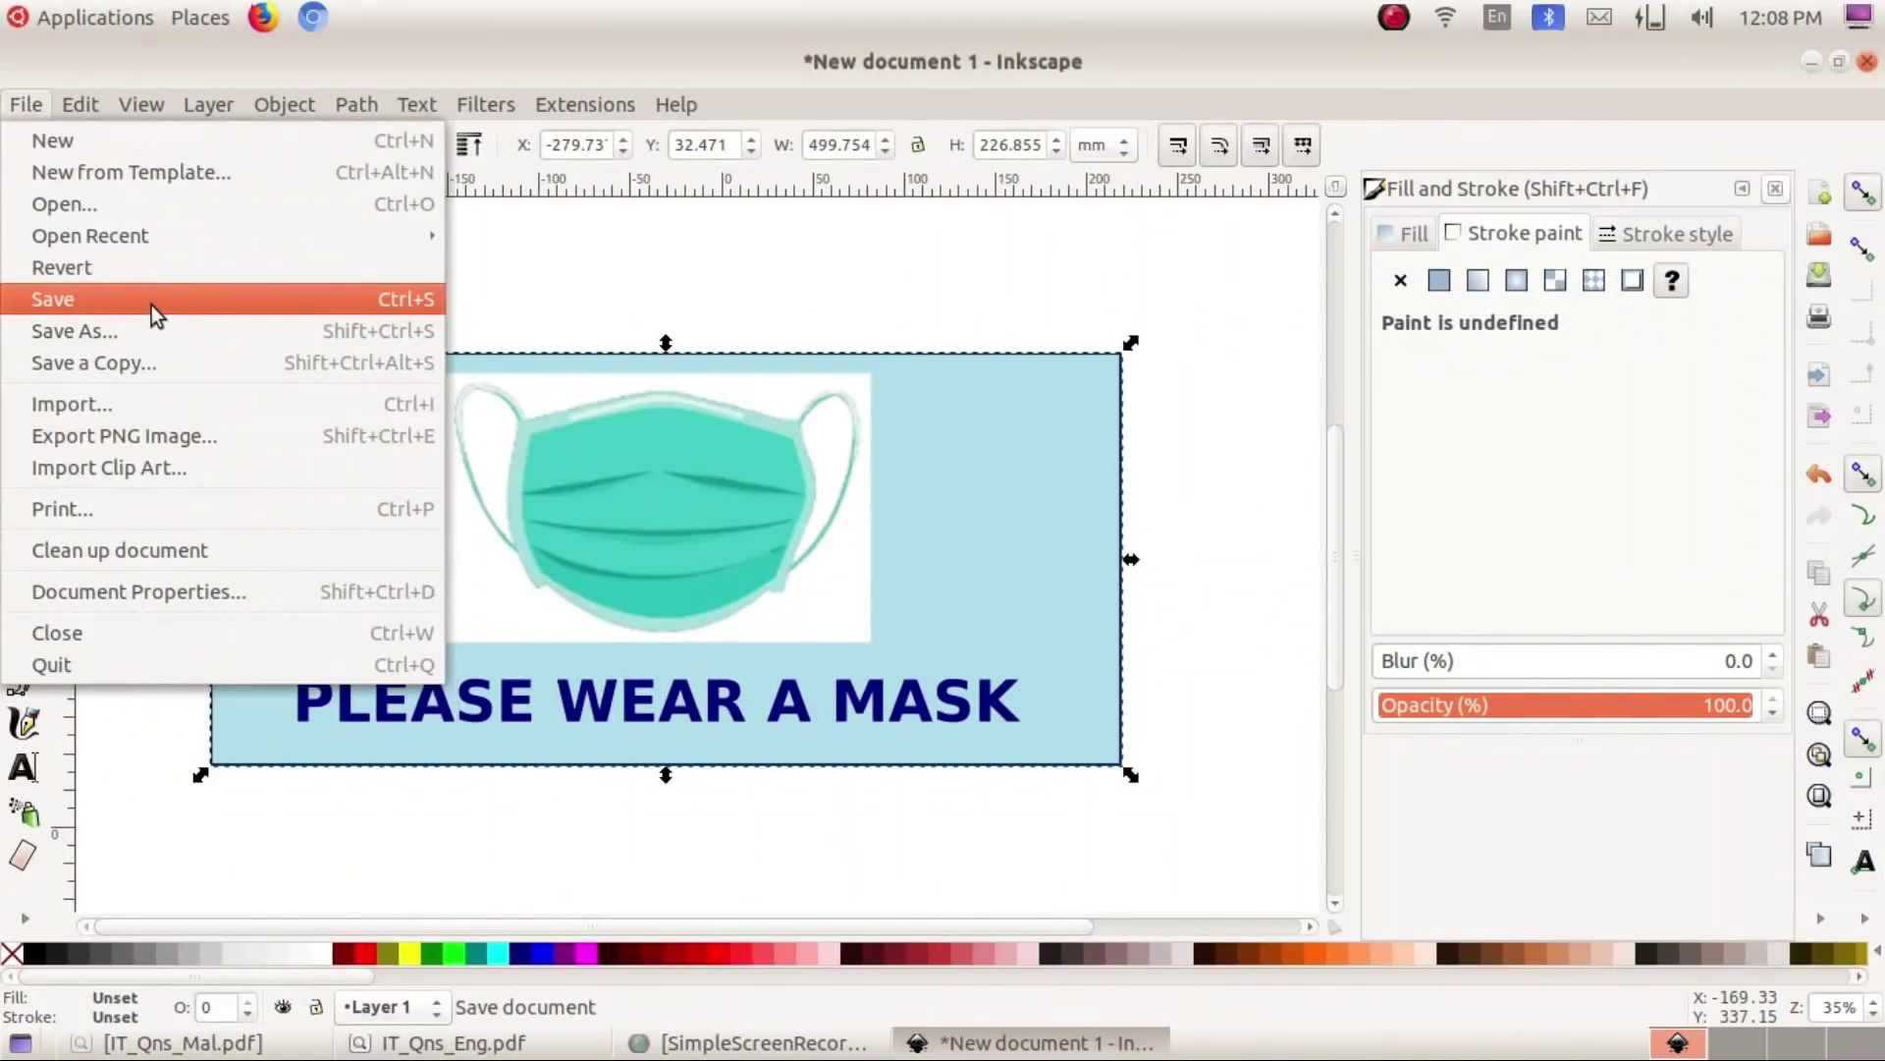
{"action": "left_click", "coordinate": [151, 301]}
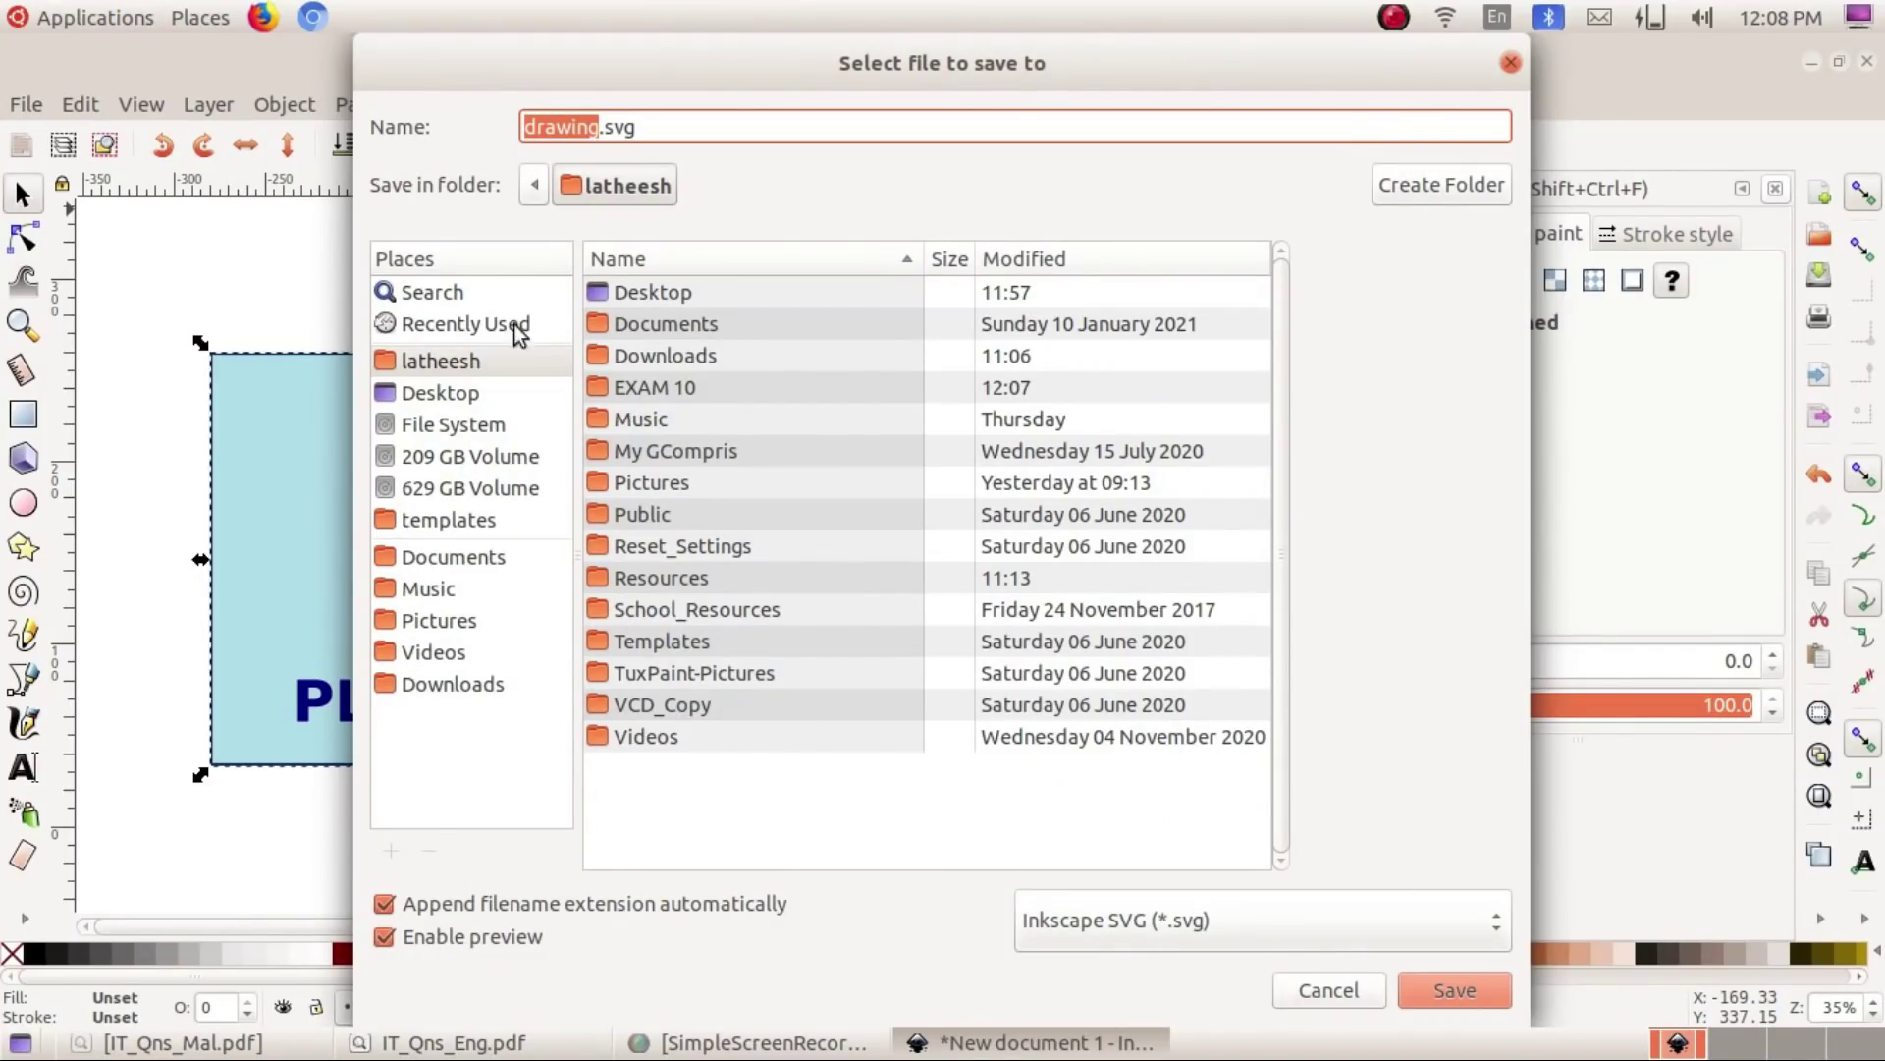
{"action": "left_click", "coordinate": [511, 361]}
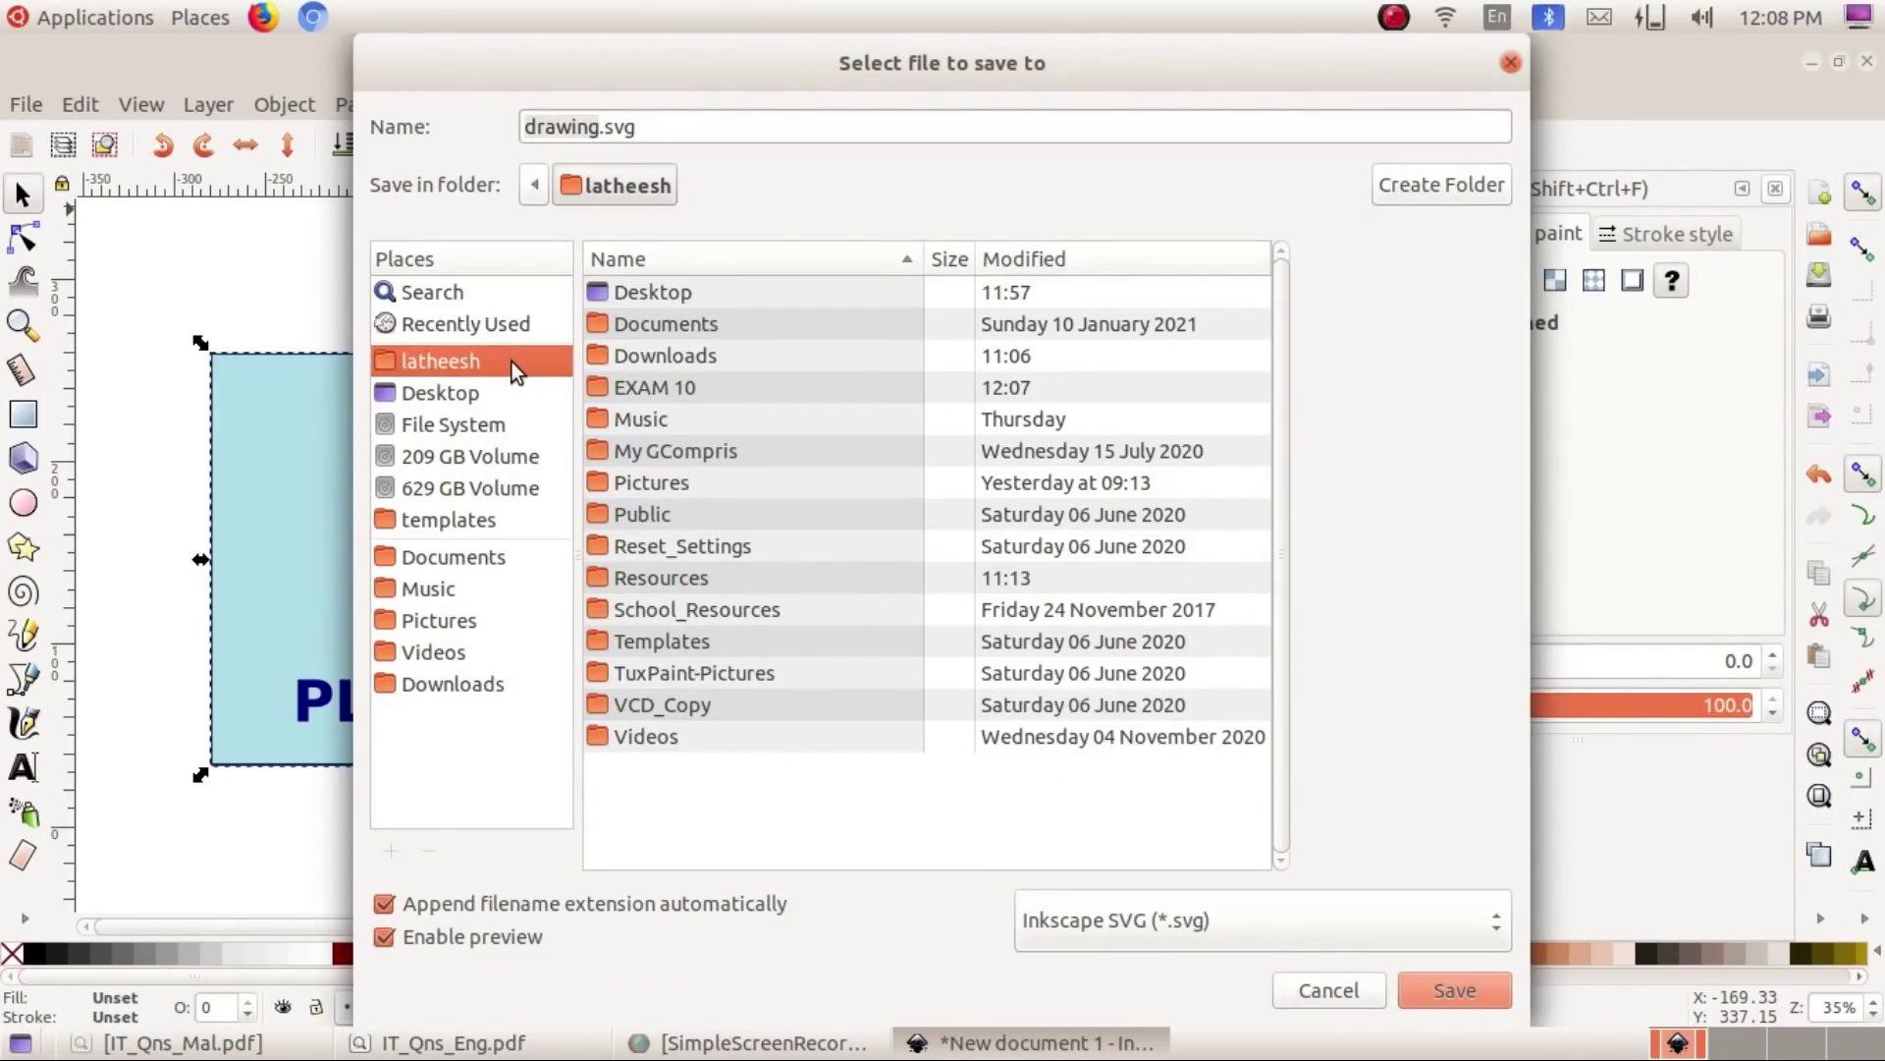
{"action": "double_click", "coordinate": [684, 387]}
Step: Name the file with the register number followed by "_sticker" and save it in Inkscape SVG format
{"action": "left_click_drag", "start_coordinate": [592, 123], "coordinate": [468, 128]}
{"action": "left_click", "coordinate": [626, 124]}
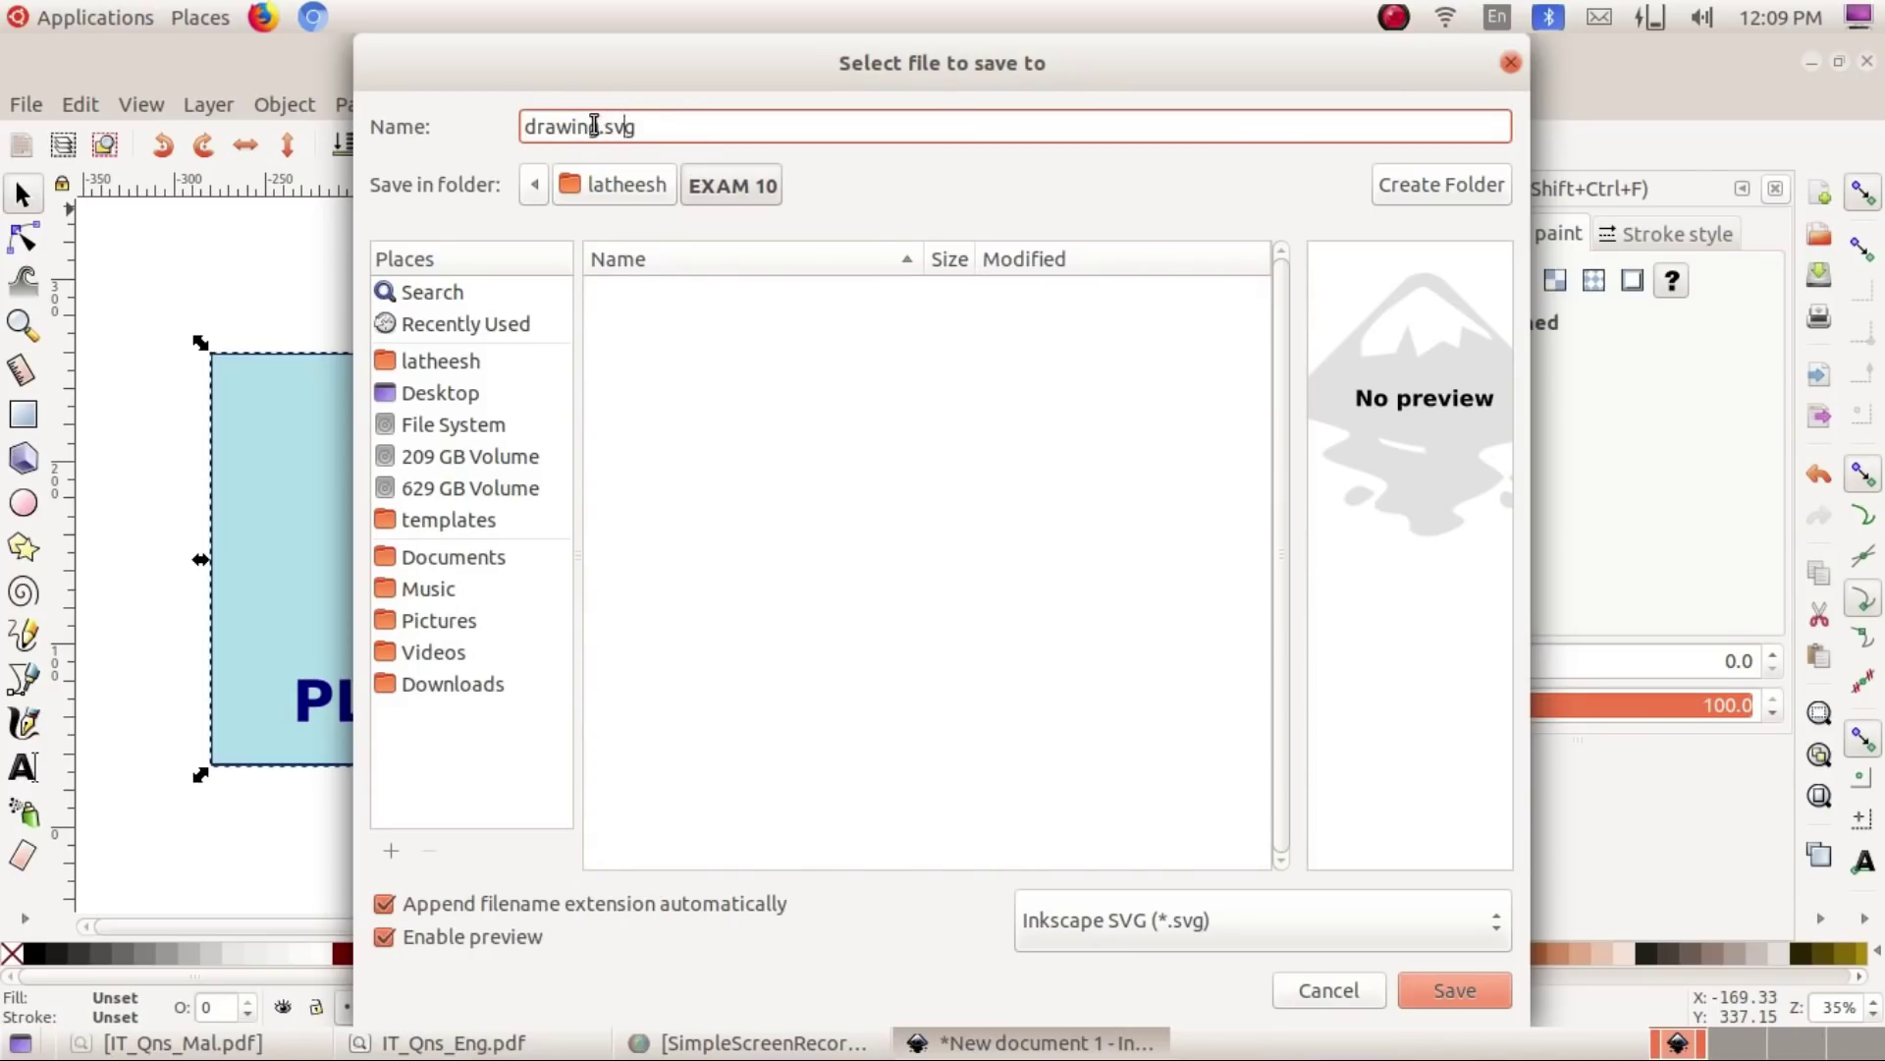
{"action": "left_click_drag", "start_coordinate": [598, 127], "coordinate": [489, 127]}
{"action": "type", "text": "12345"}
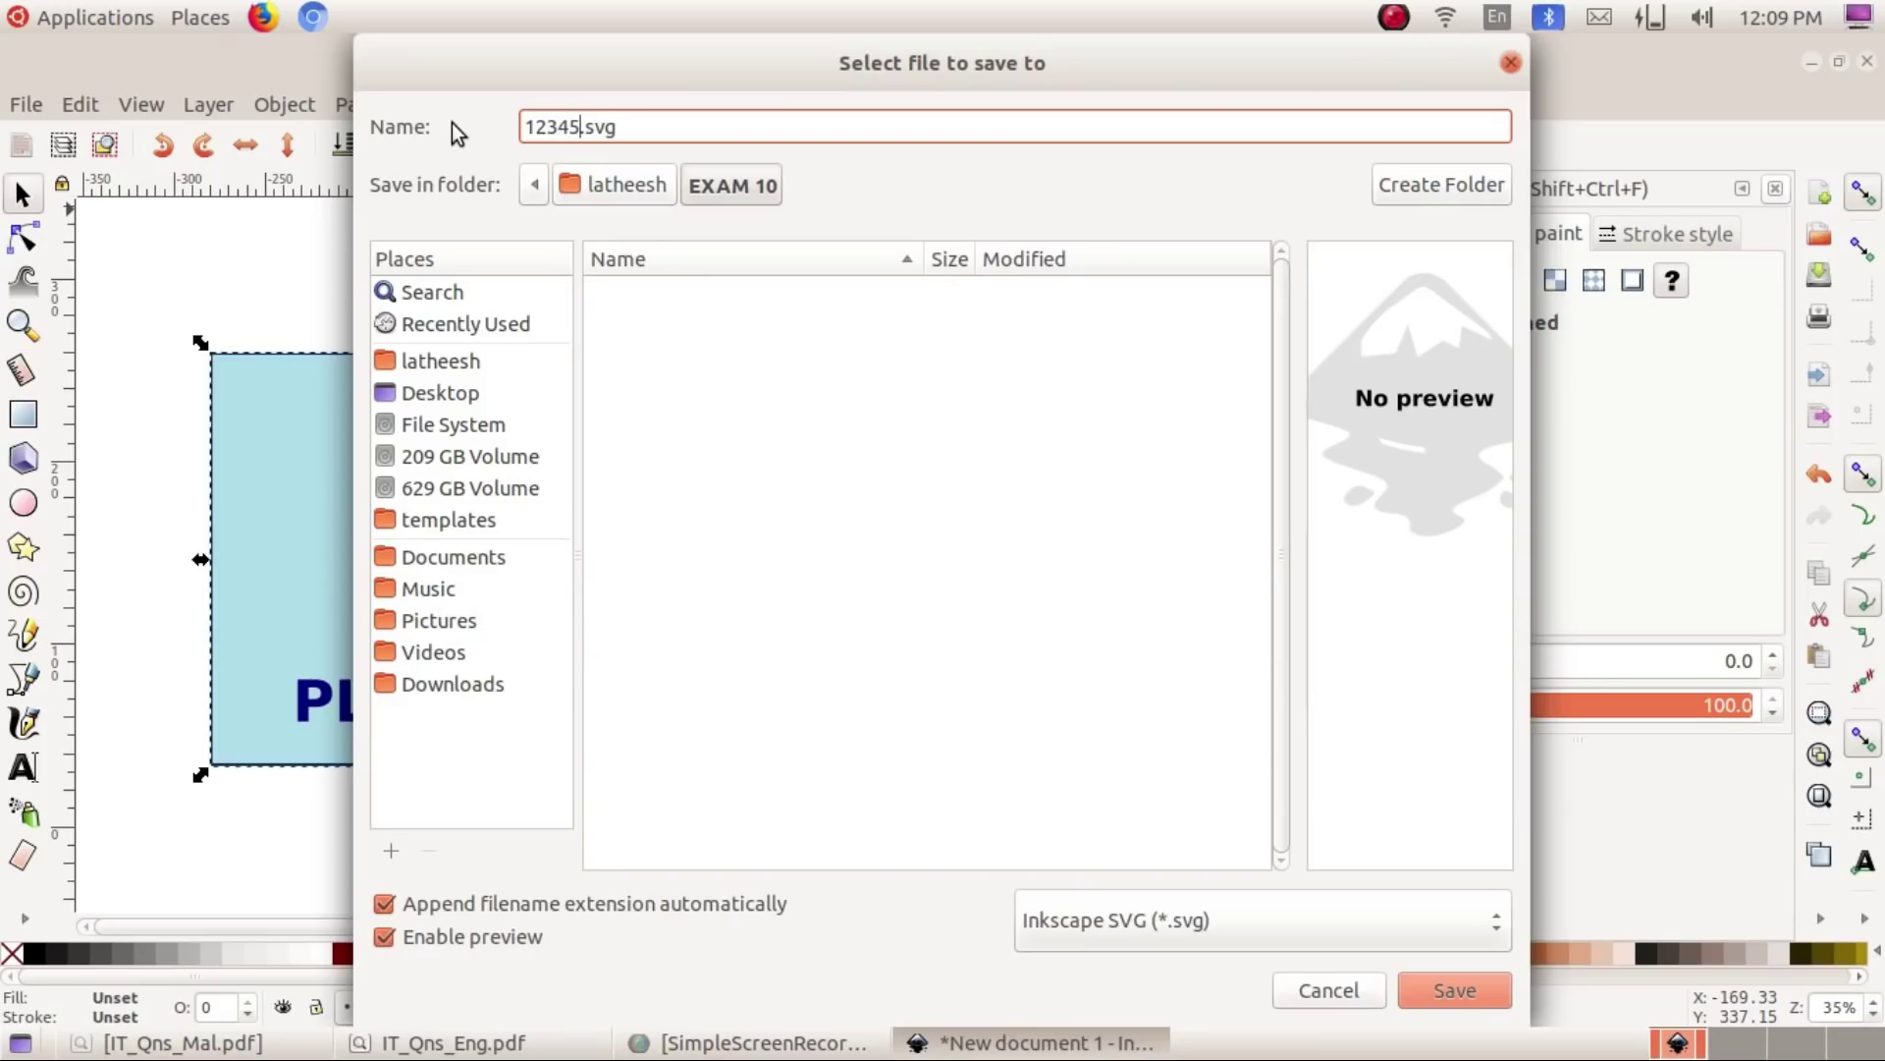
{"action": "type", "text": "_"}
{"action": "type", "text": "sticker"}
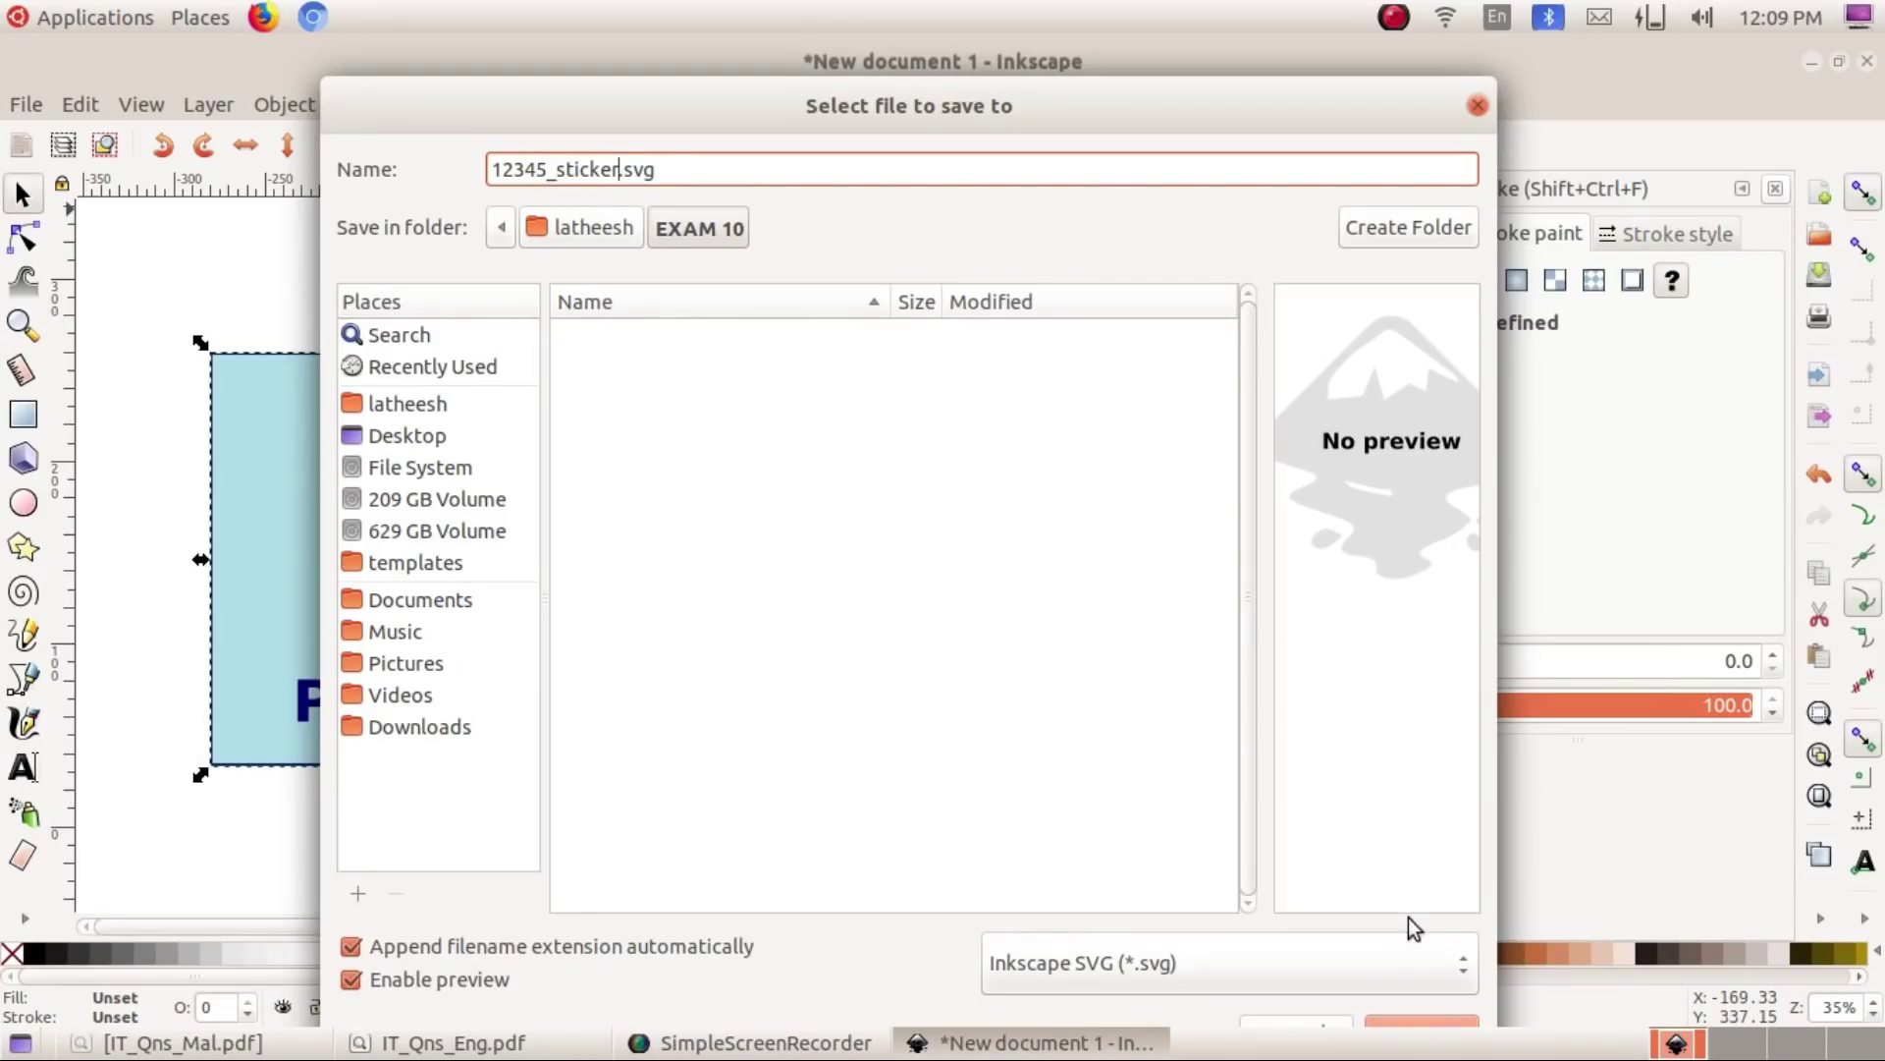
{"action": "left_click_drag", "start_coordinate": [1292, 118], "coordinate": [1244, 75]}
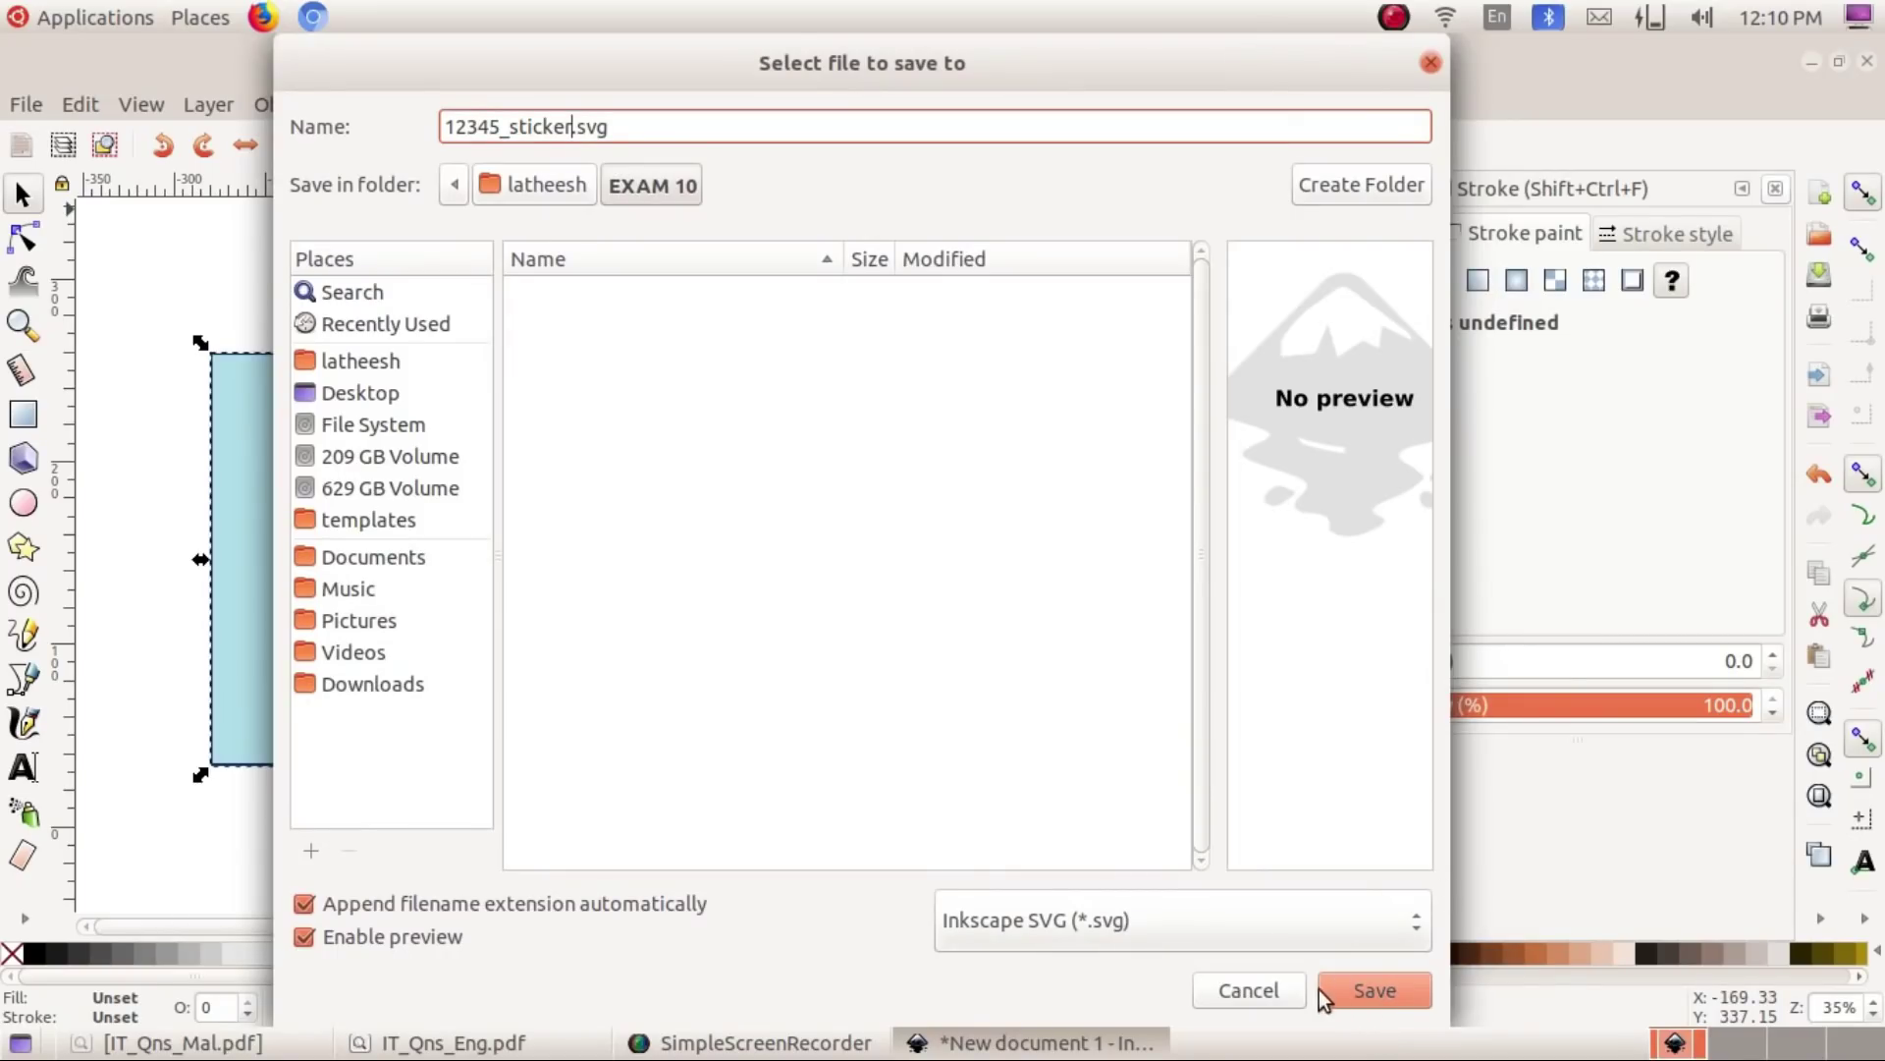
{"action": "left_click", "coordinate": [1377, 988]}
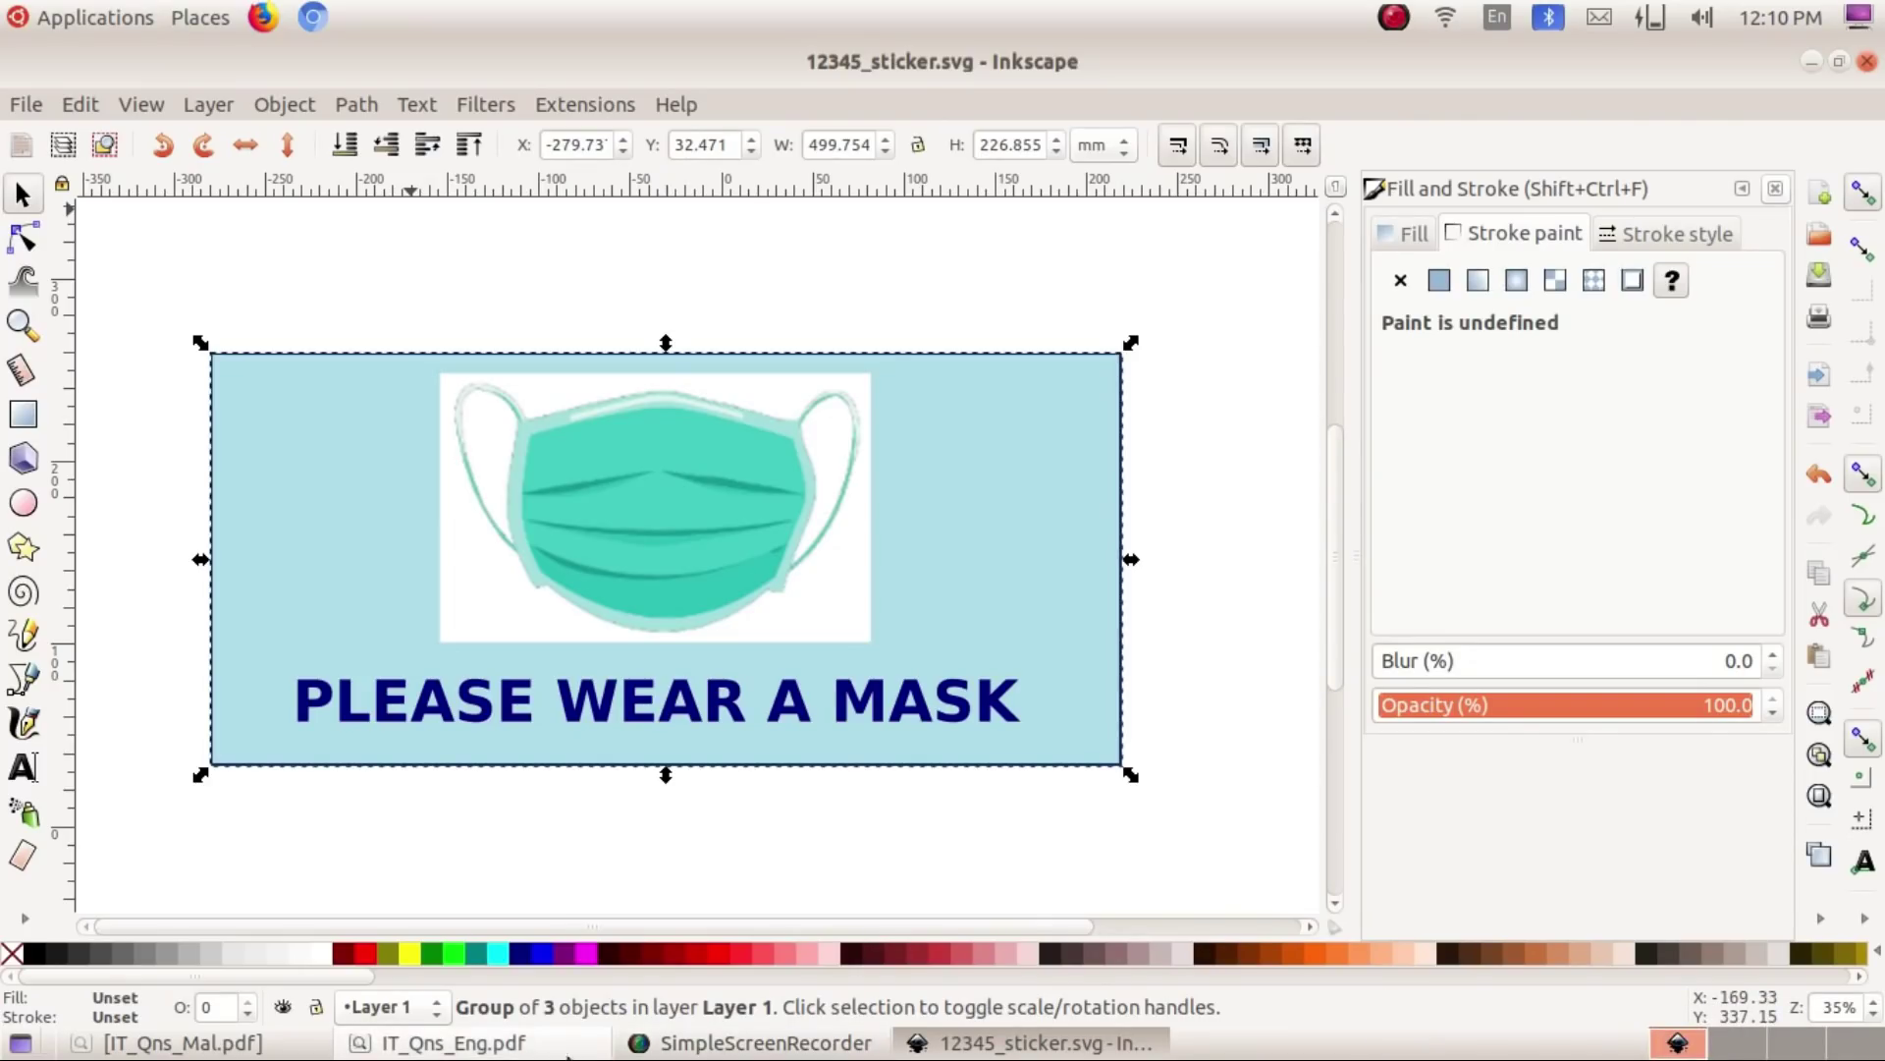
Step: Switch to IT_Qns_Eng.pdf and review the Group 1 Activity 1 question against the saved sticker
{"action": "left_click", "coordinate": [496, 1047]}
{"action": "scroll", "coordinate": [986, 967], "scroll_direction": "up", "scroll_amount": 3}
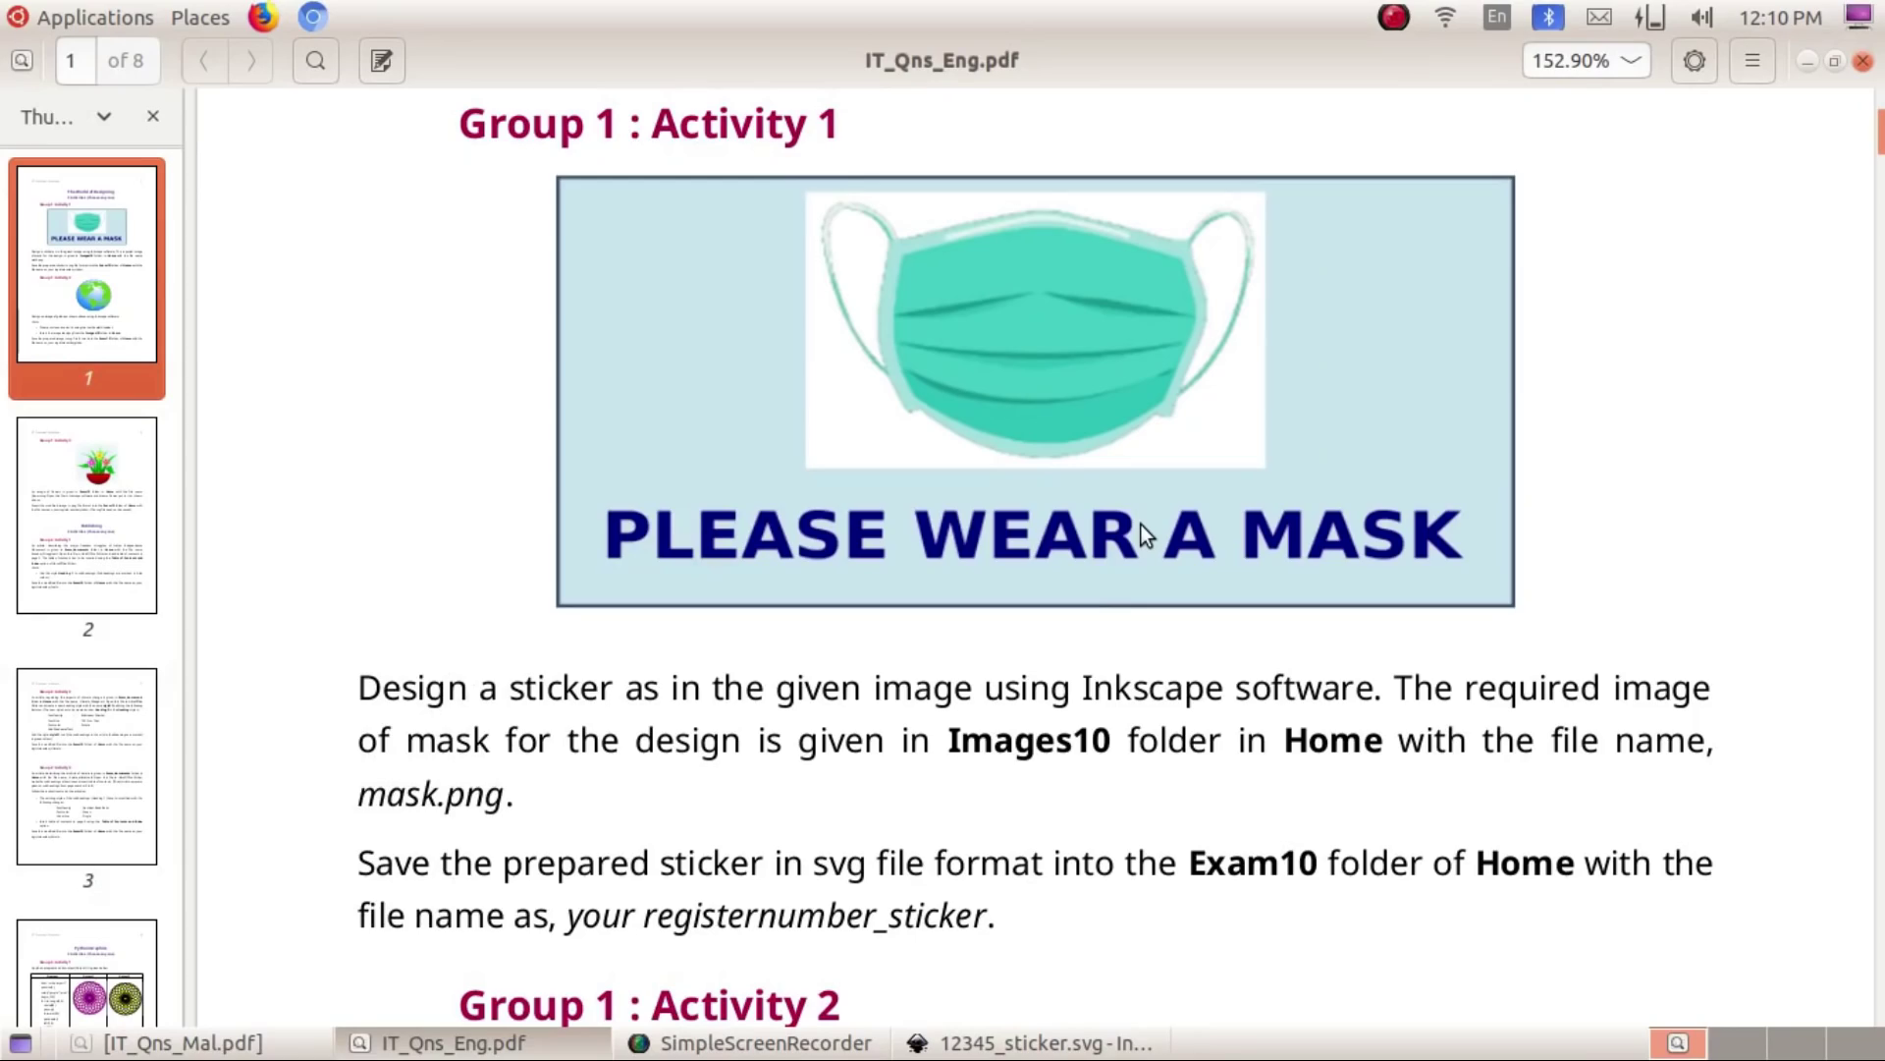